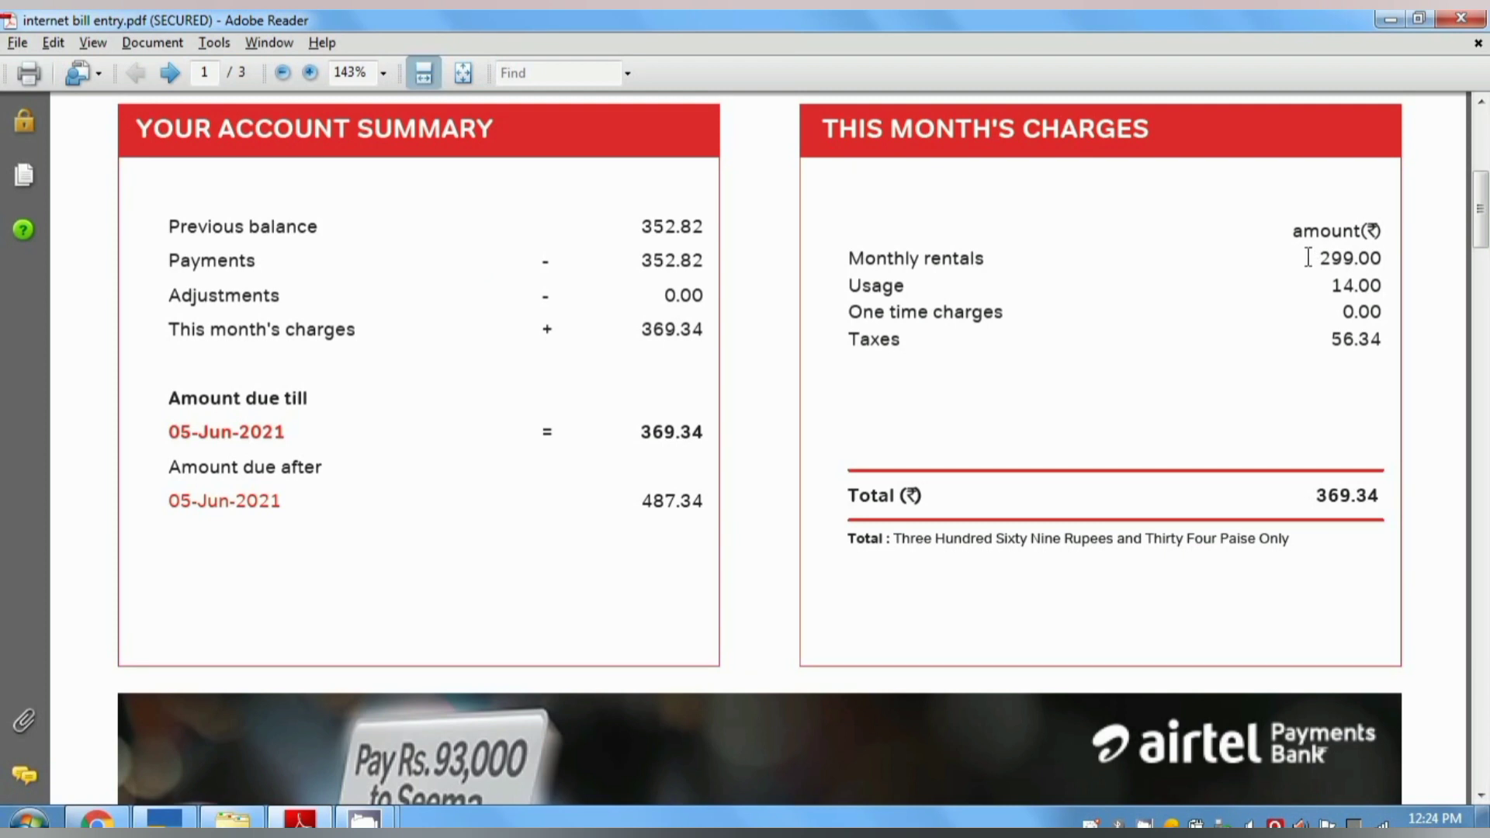
Step: Check the monthly rental, tax and total amounts in the internet bill's charges, and switch to TallyPrime
{"action": "left_click_drag", "start_coordinate": [1318, 259], "coordinate": [1372, 259]}
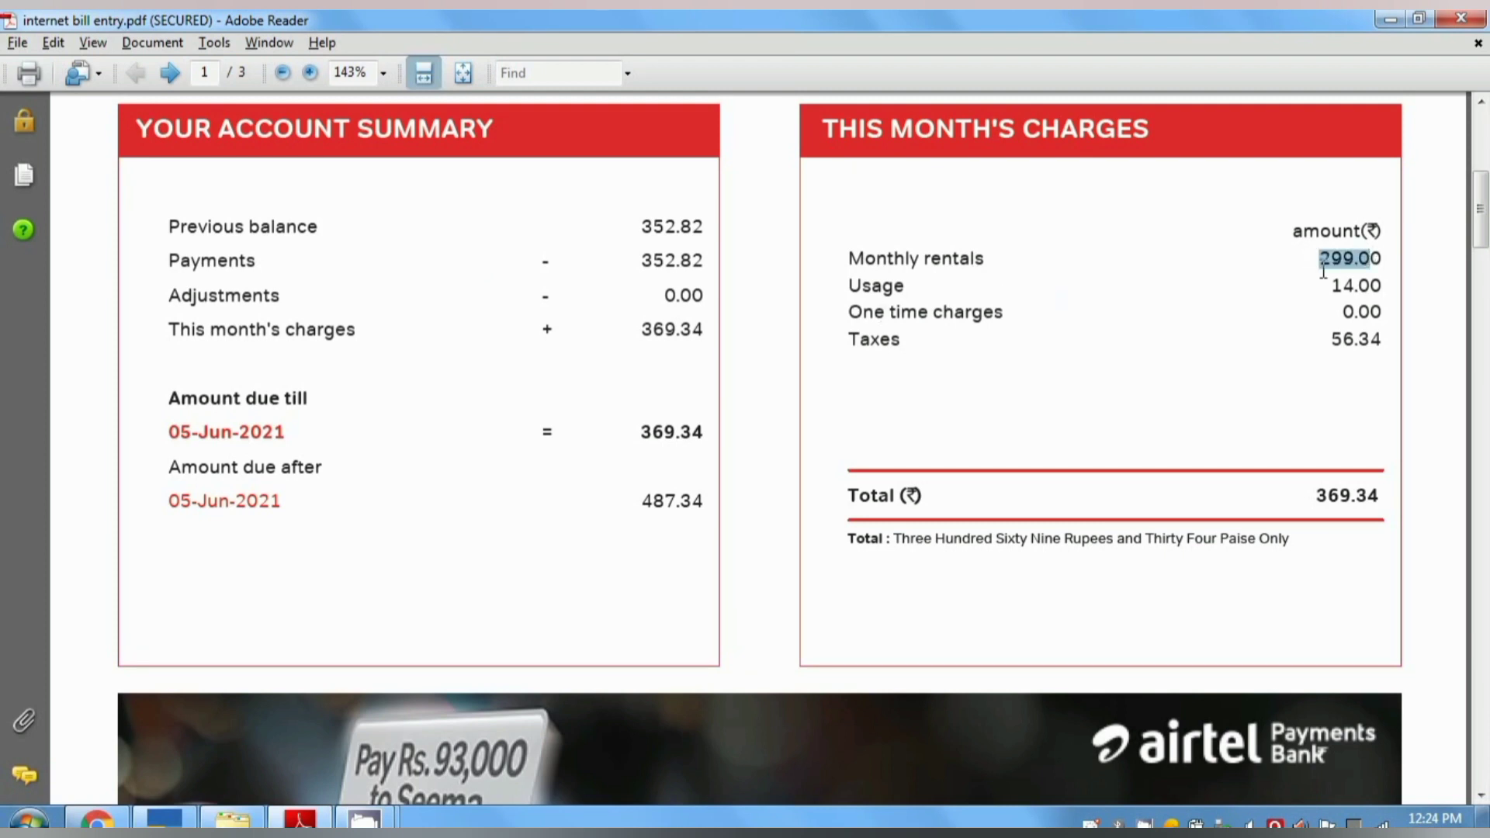
{"action": "left_click", "coordinate": [1336, 299]}
{"action": "left_click_drag", "start_coordinate": [1333, 339], "coordinate": [1386, 349]}
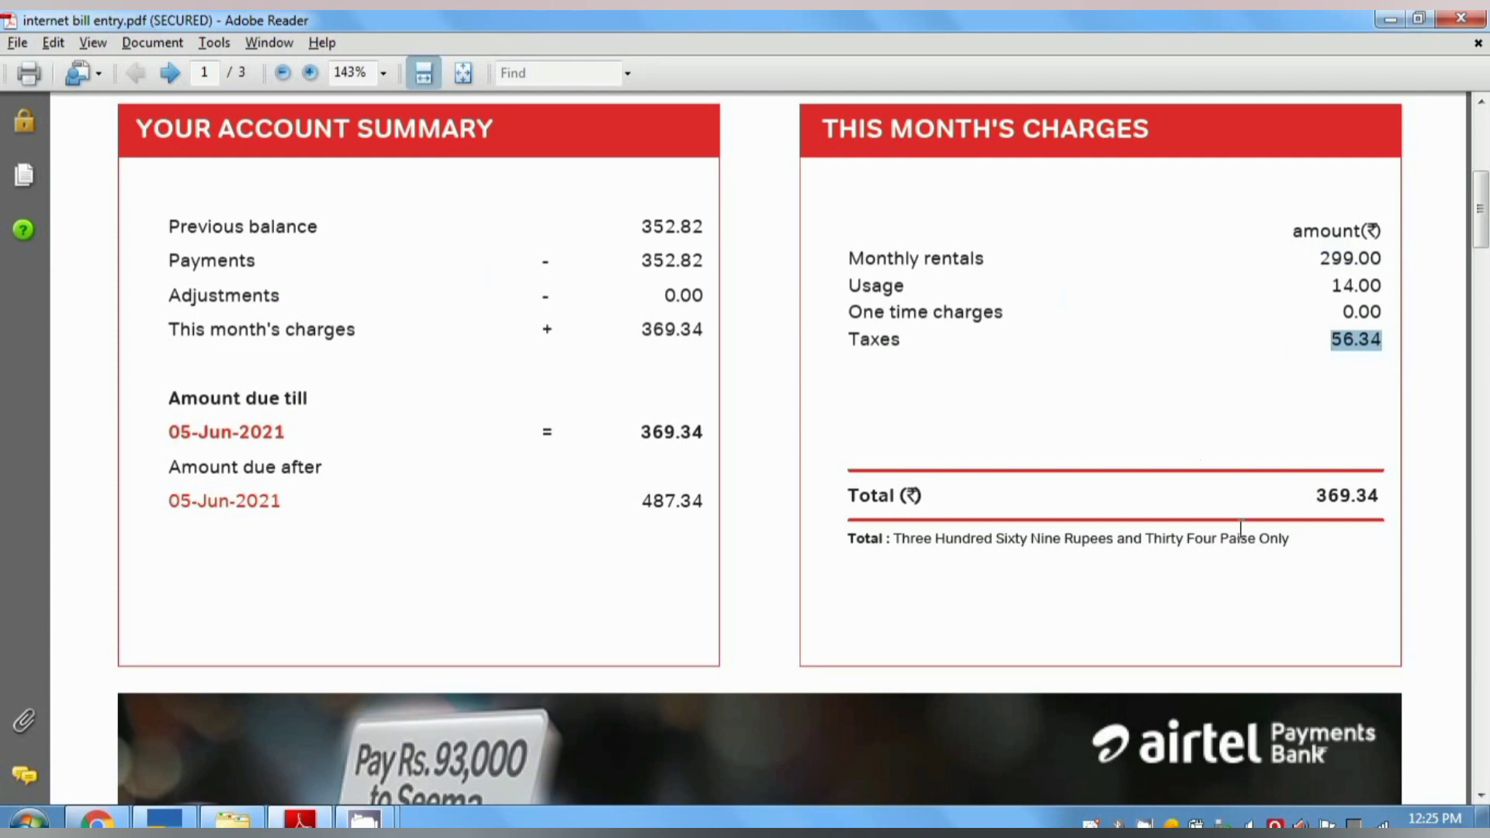
{"action": "left_click", "coordinate": [1293, 519]}
{"action": "left_click_drag", "start_coordinate": [1315, 494], "coordinate": [1377, 501]}
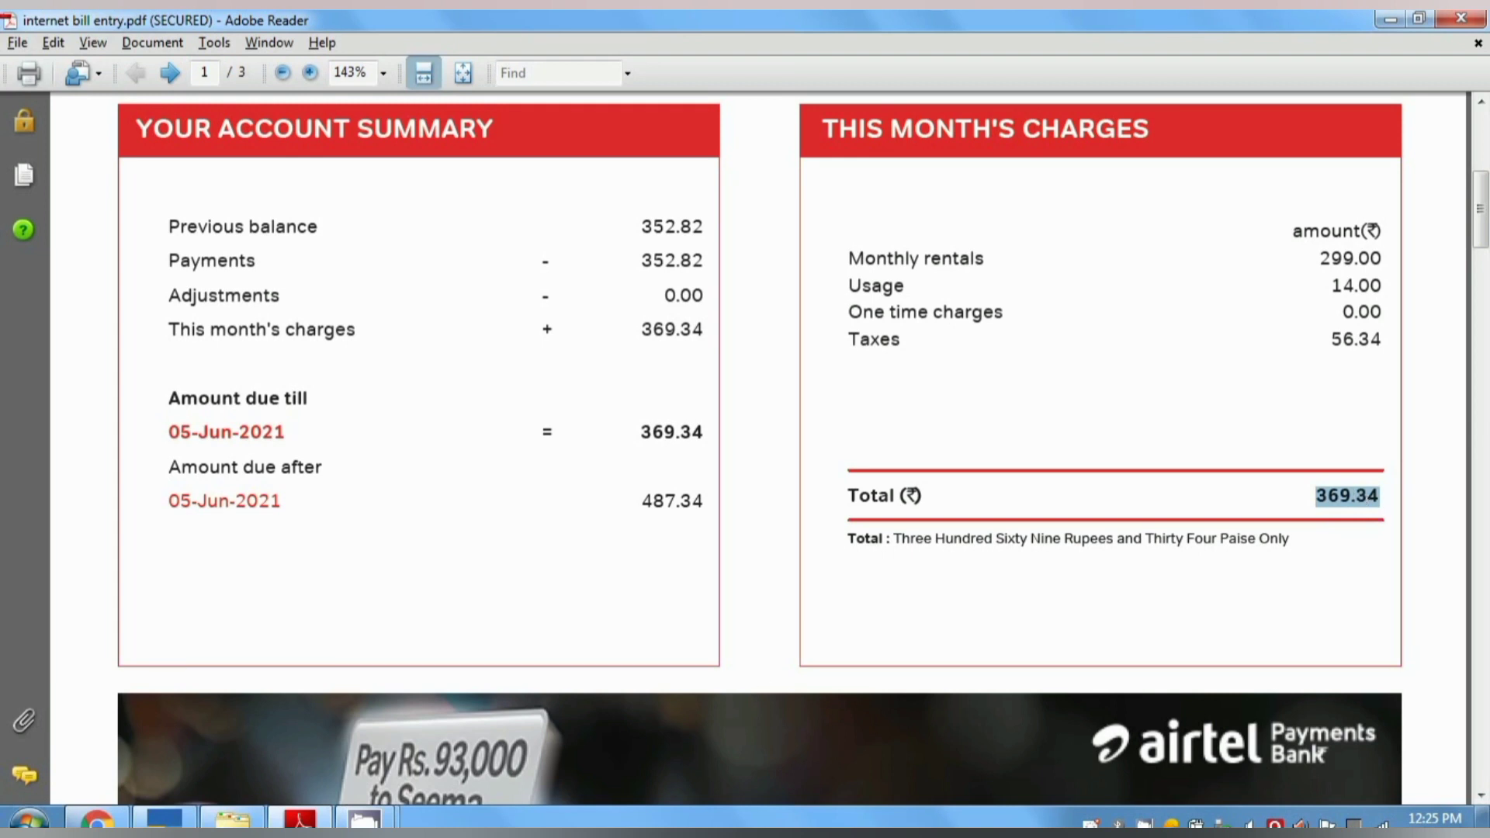
{"action": "left_click", "coordinate": [164, 819]}
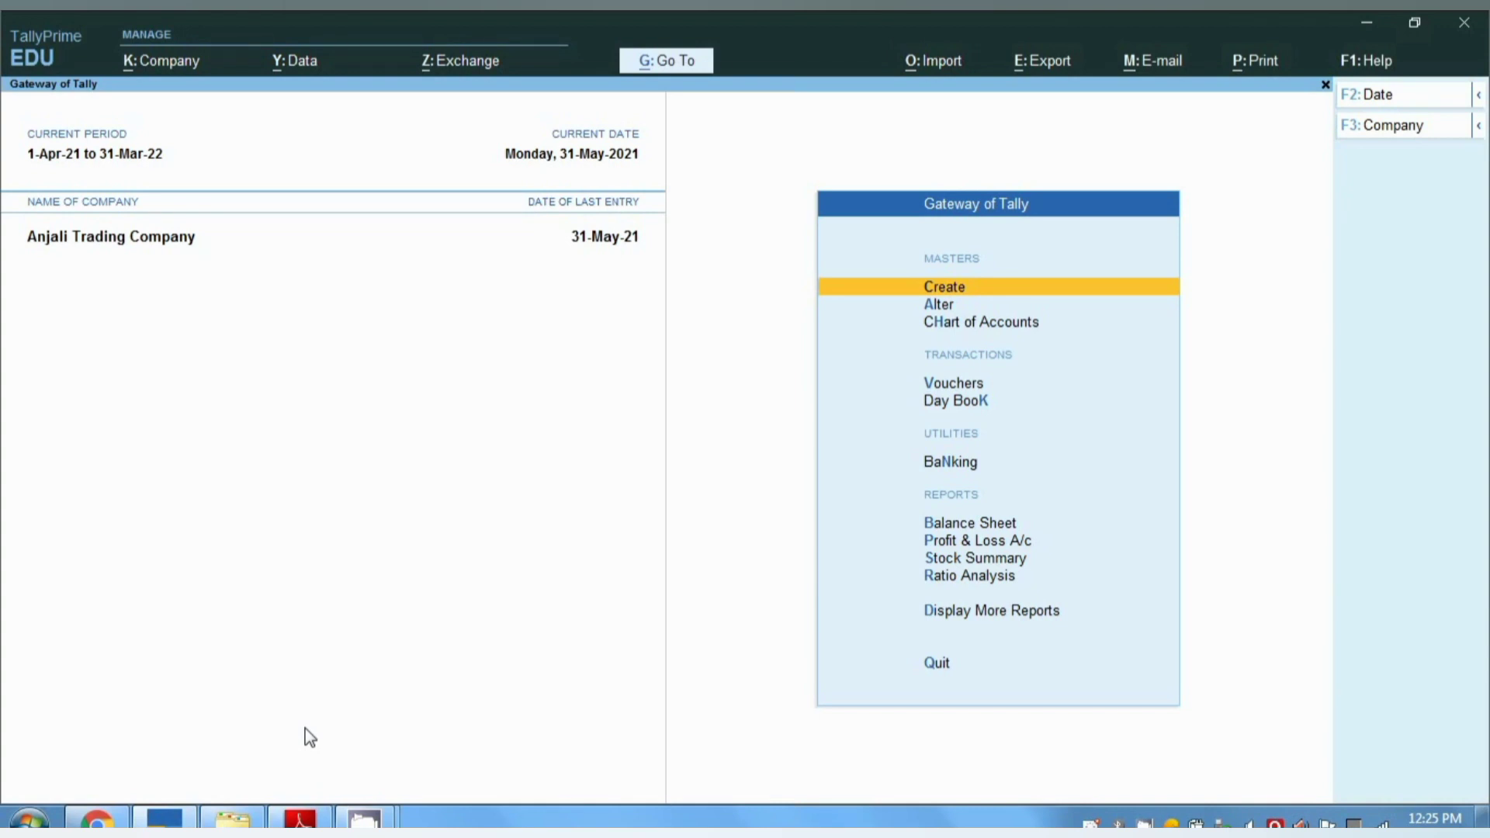
{"action": "key", "text": "Down"}
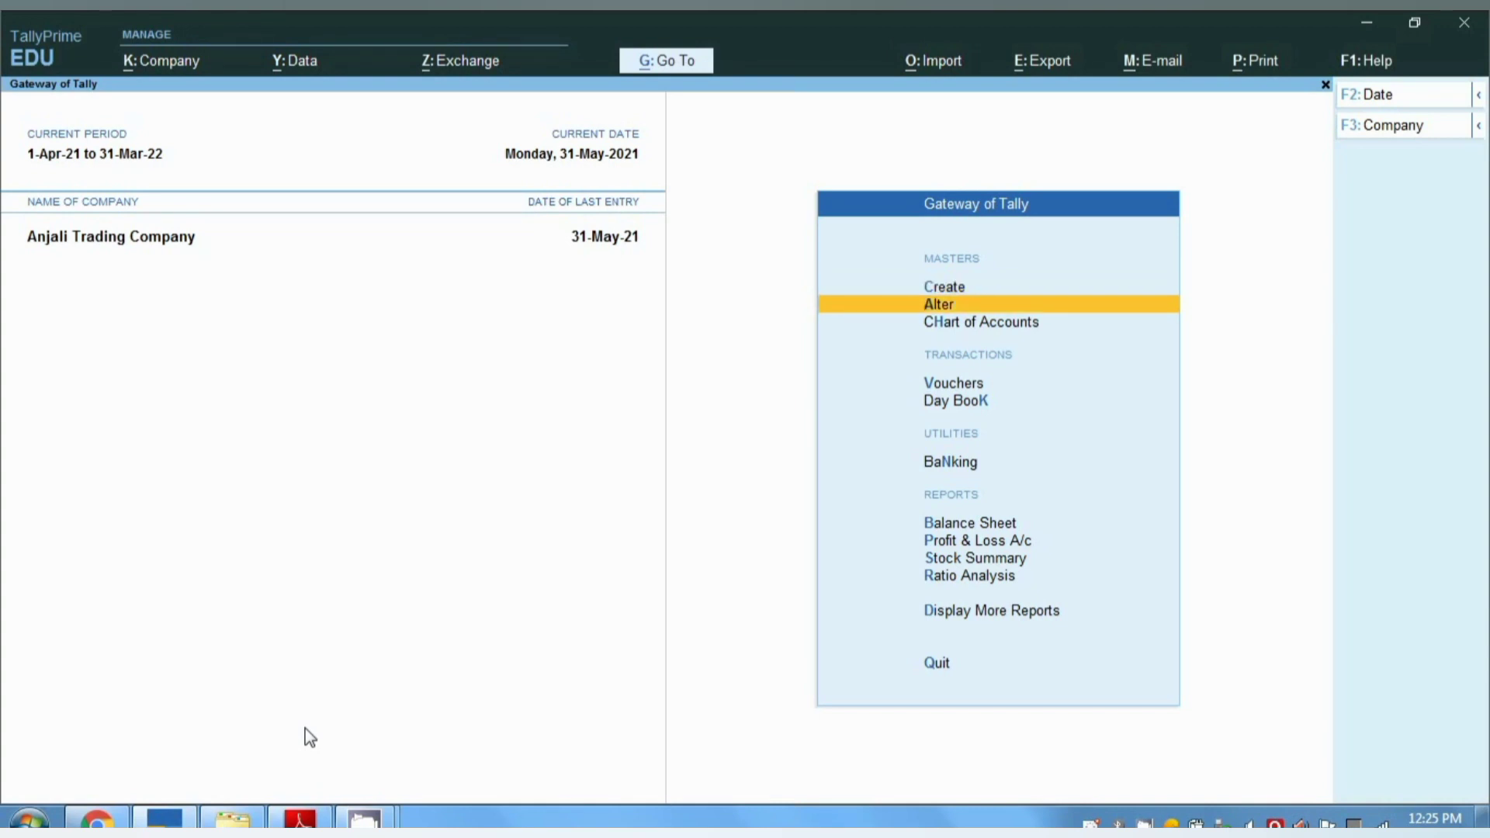
{"action": "key", "text": "Up"}
{"action": "key", "text": "Return"}
{"action": "key", "text": "Down"}
{"action": "key", "text": "Return"}
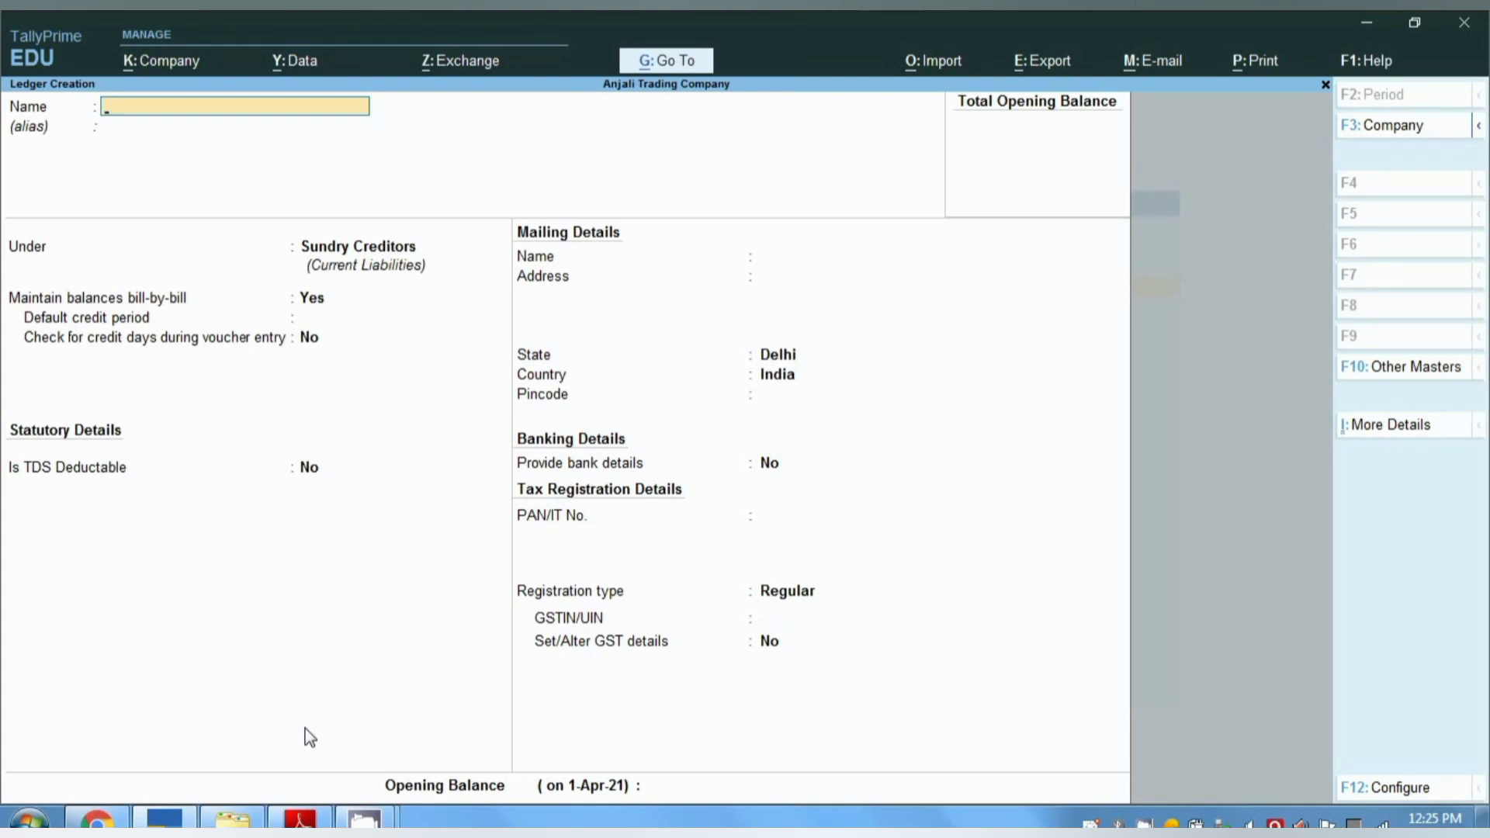
{"action": "key", "text": "Escape"}
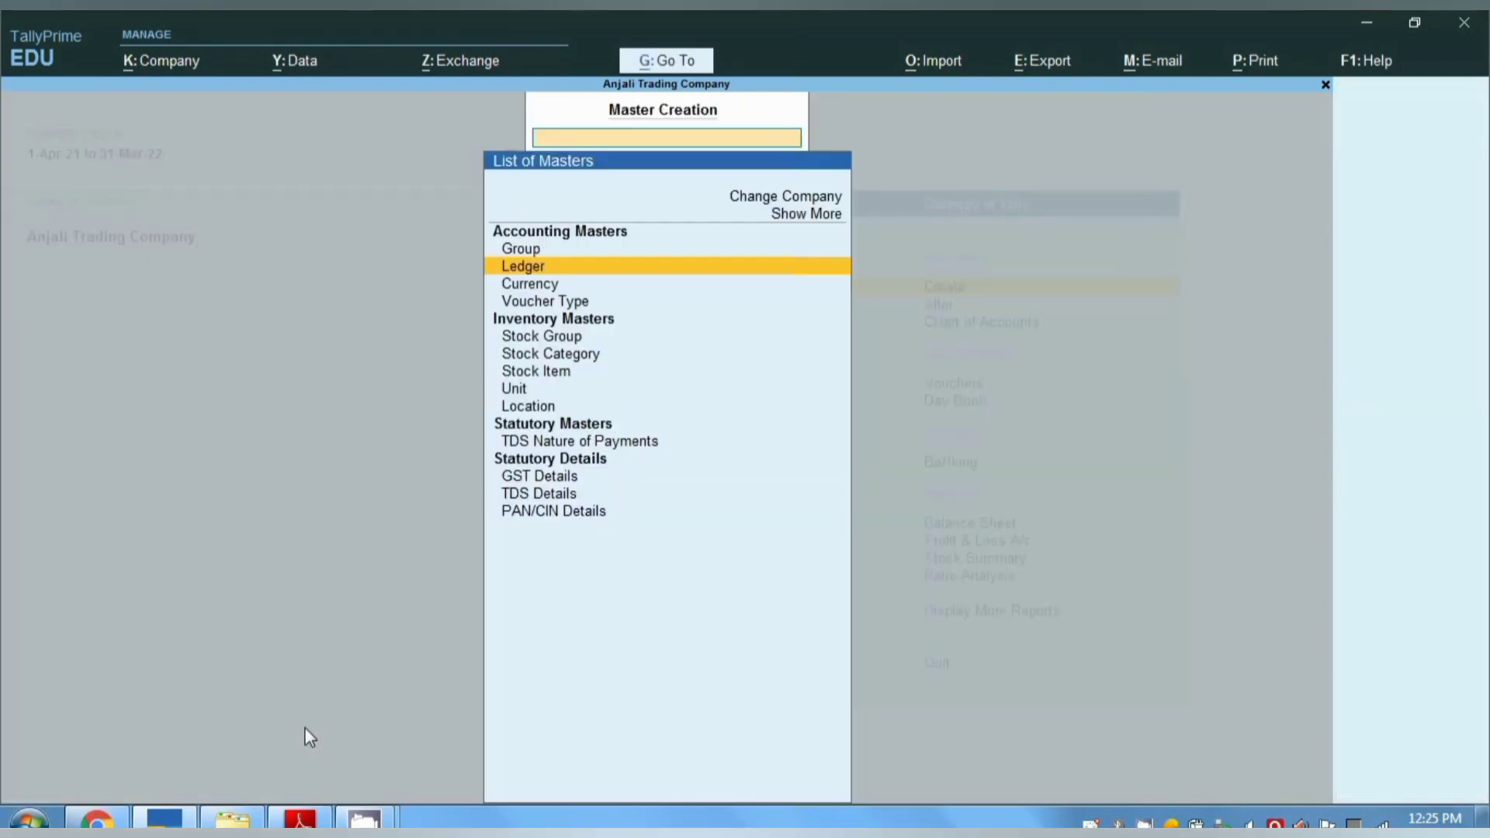
{"action": "key", "text": "Escape"}
Step: Open the Airtel ledger for alteration
{"action": "key", "text": "Down"}
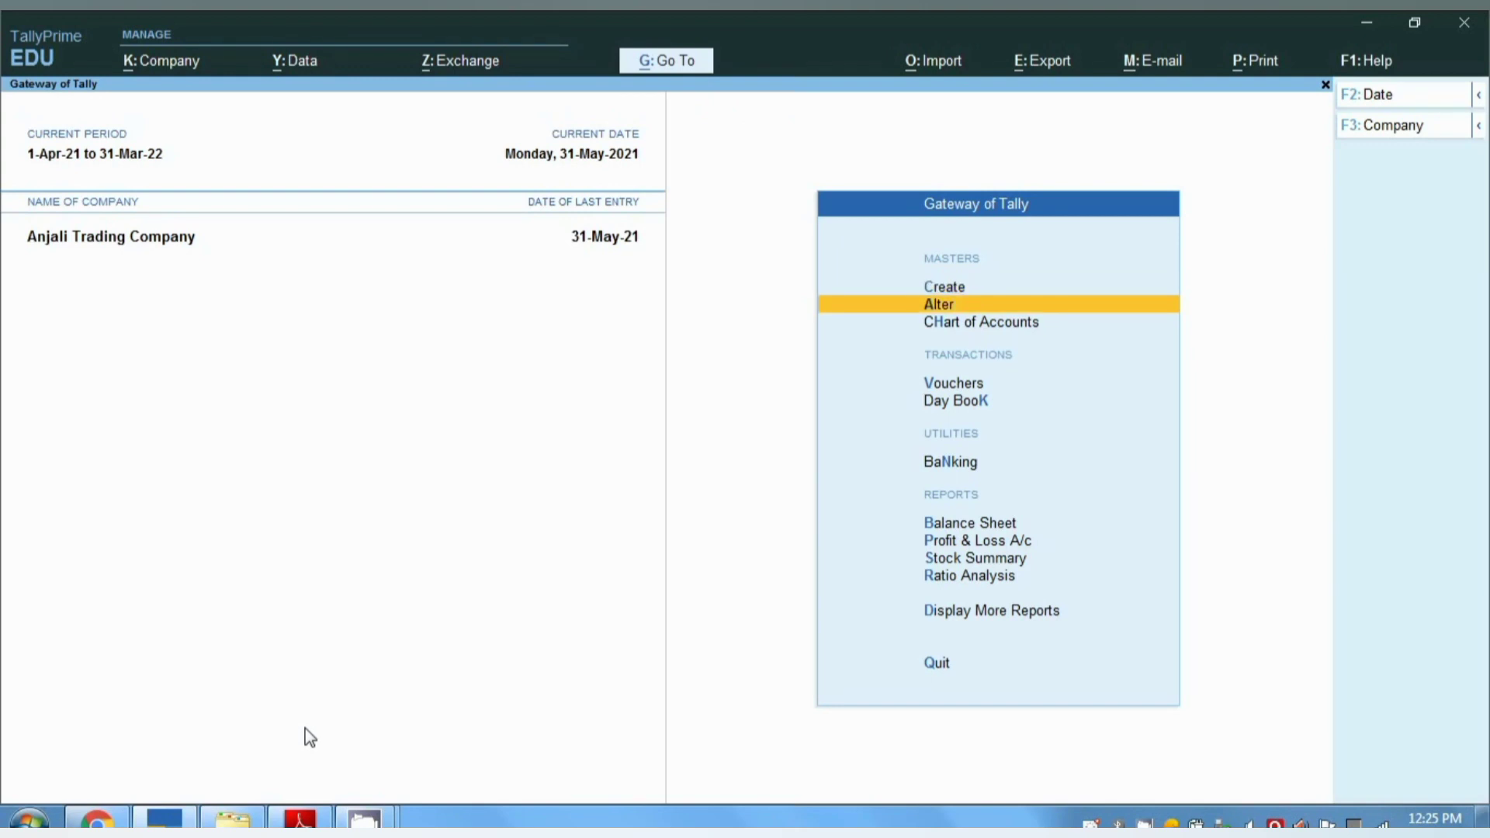
{"action": "key", "text": "Return"}
{"action": "key", "text": "Down"}
{"action": "key", "text": "Return"}
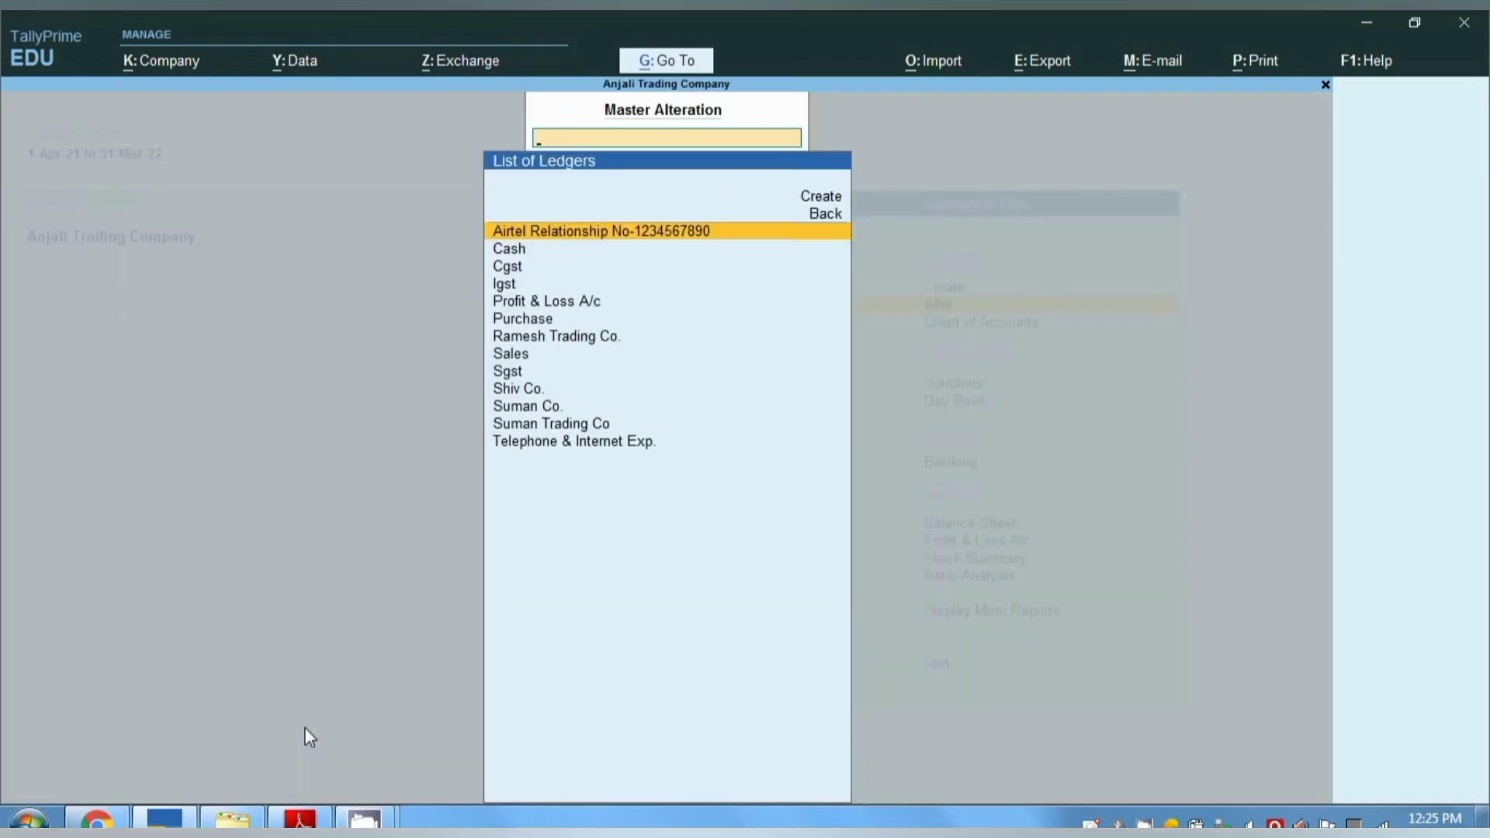
{"action": "key", "text": "Return"}
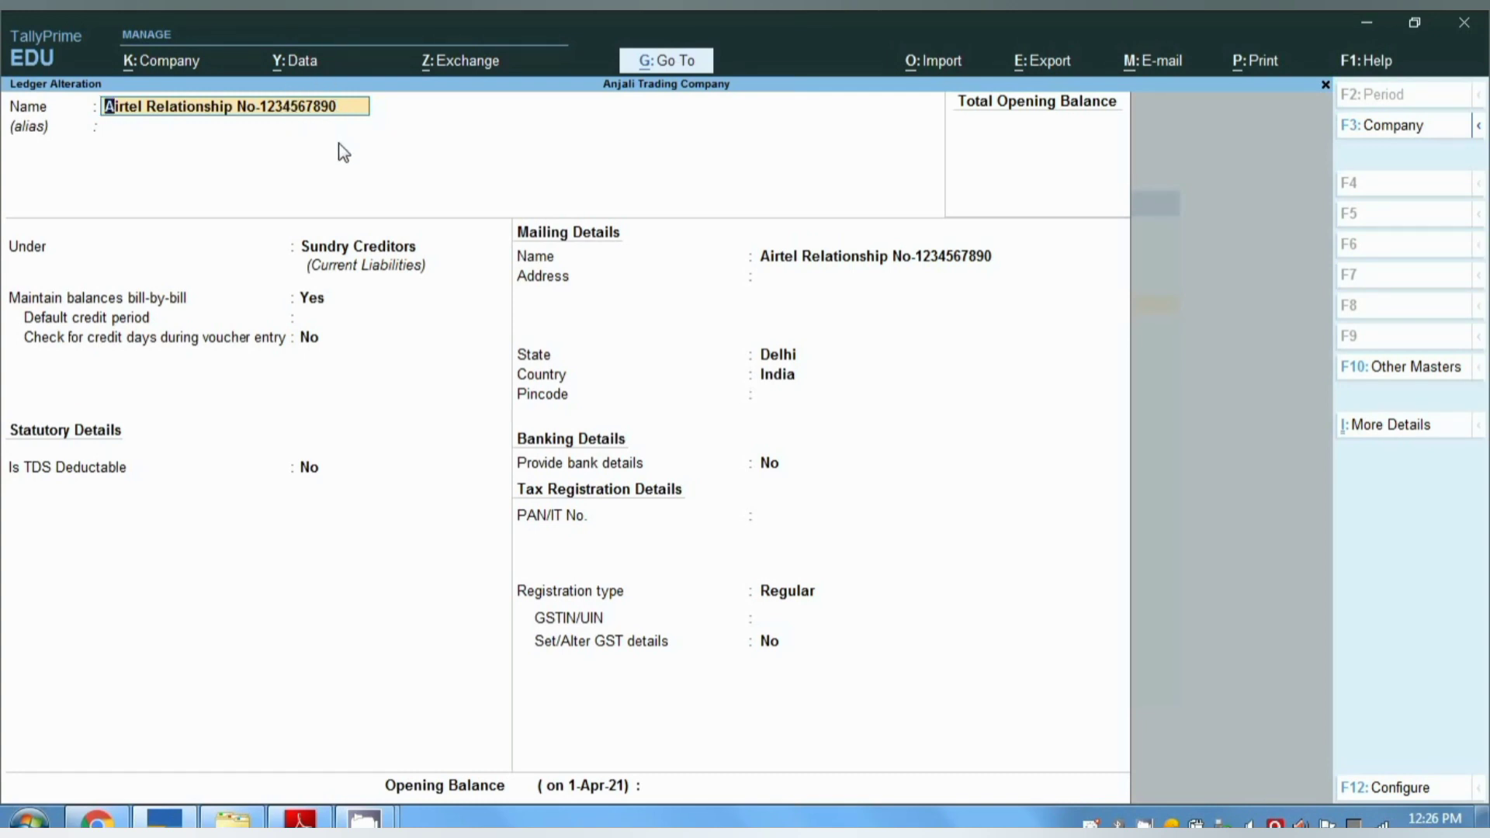
Step: Review the Airtel ledger's group, bill-by-bill, mailing and GST registration settings, and quit it without saving
{"action": "key", "text": "Return"}
{"action": "key", "text": "Return"}
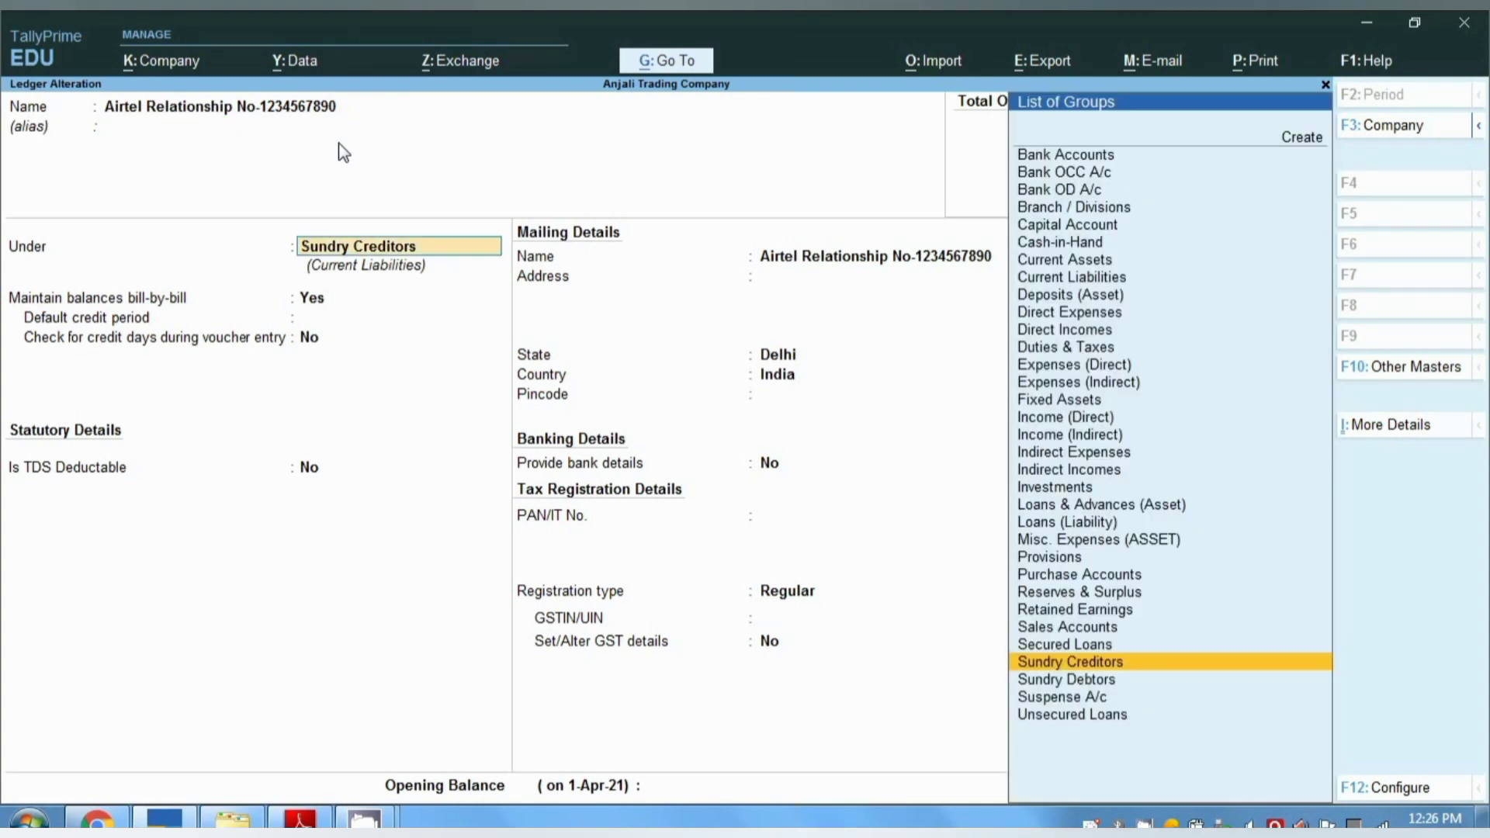
{"action": "key", "text": "Return"}
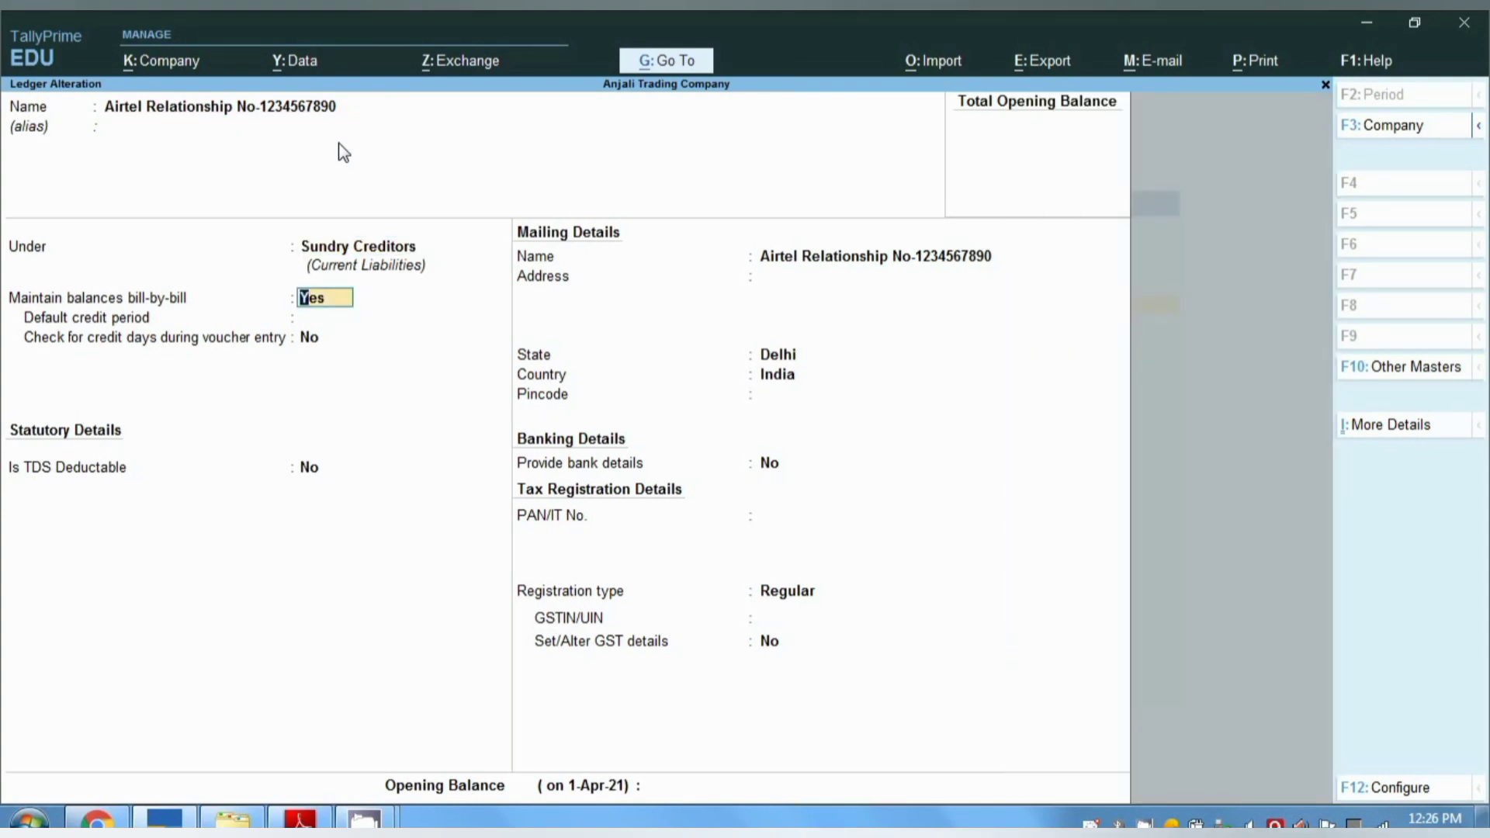
{"action": "key", "text": "Return"}
{"action": "key", "text": "Return"}
{"action": "key", "text": "Return"}
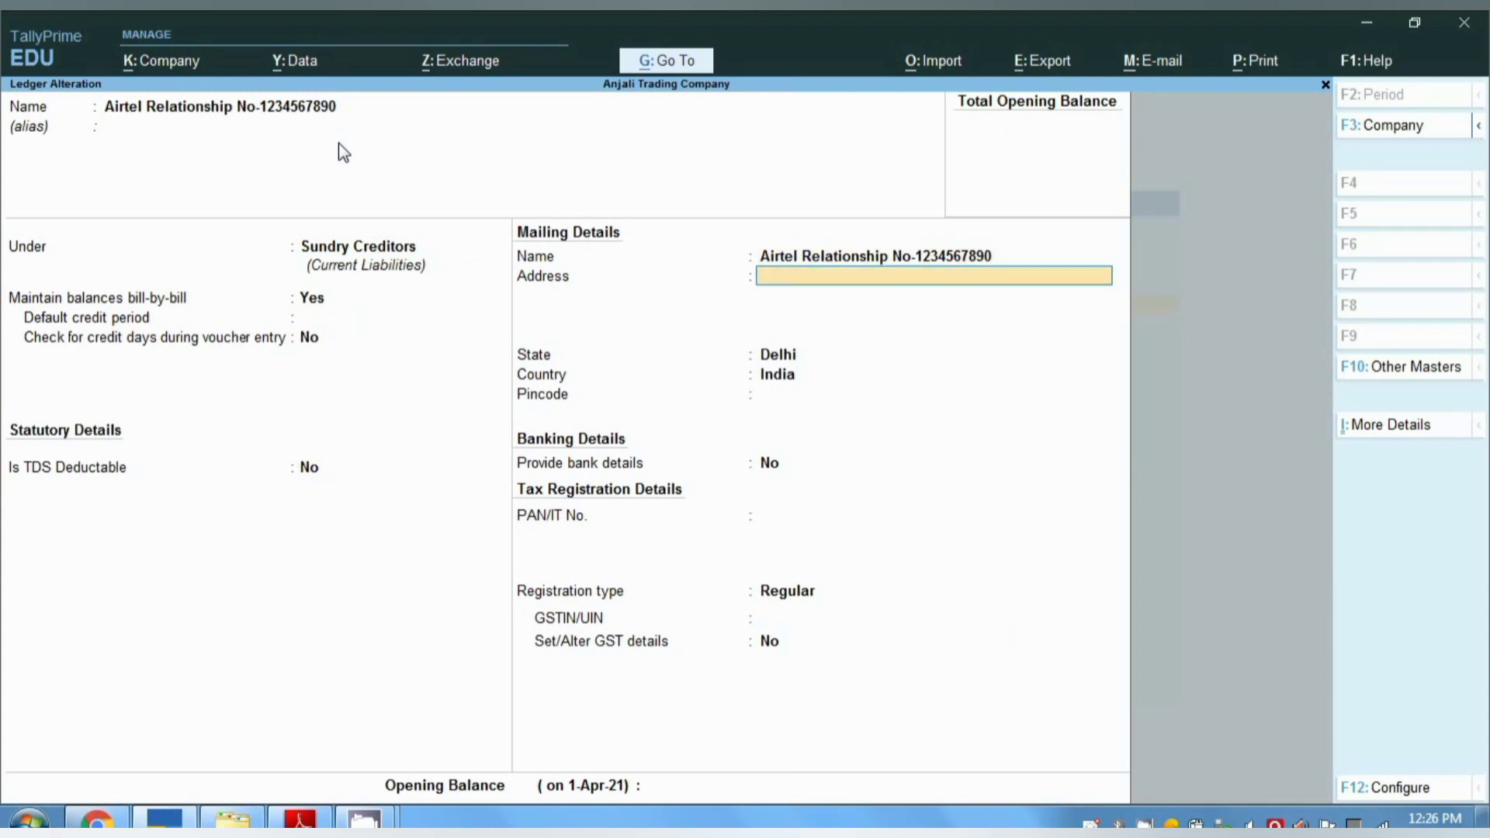
{"action": "key", "text": "Return"}
{"action": "key", "text": "Return"}
{"action": "key", "text": "Return"}
{"action": "key", "text": "Return"}
{"action": "key", "text": "Return"}
{"action": "key", "text": "Return"}
{"action": "key", "text": "Return"}
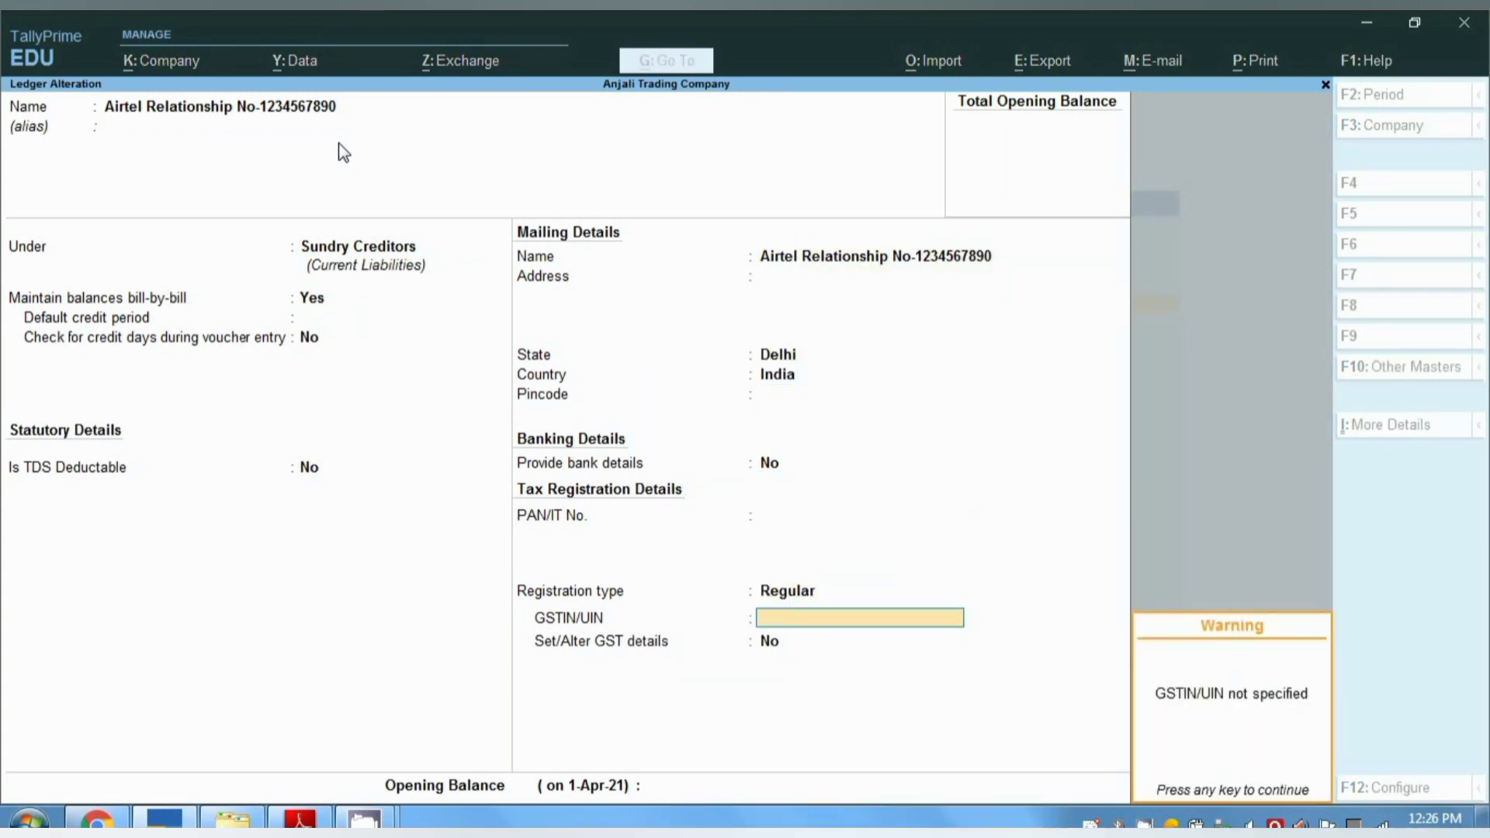
{"action": "key", "text": "Return"}
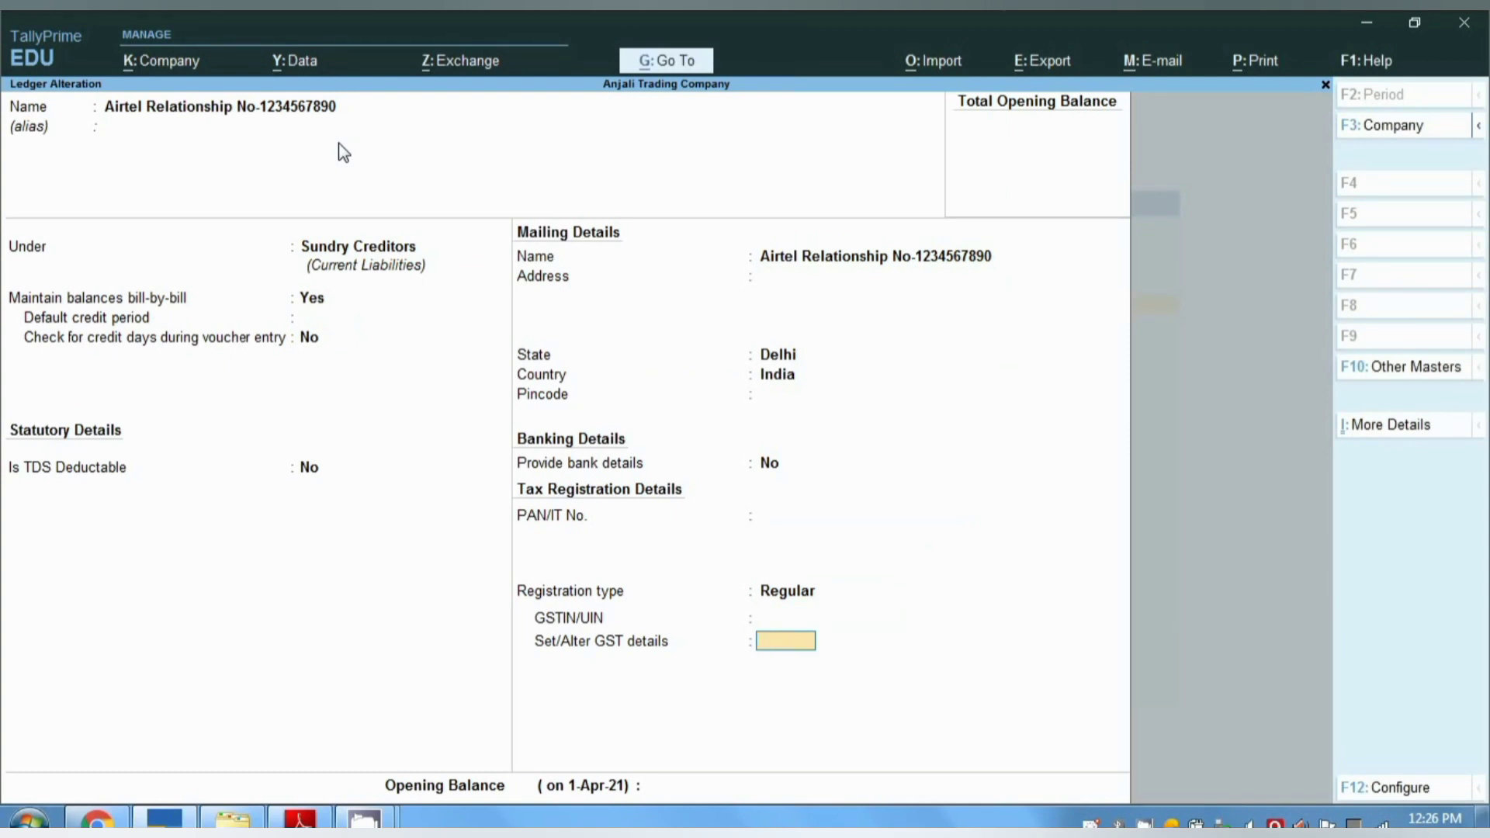
{"action": "key", "text": "Escape"}
{"action": "key", "text": "Return"}
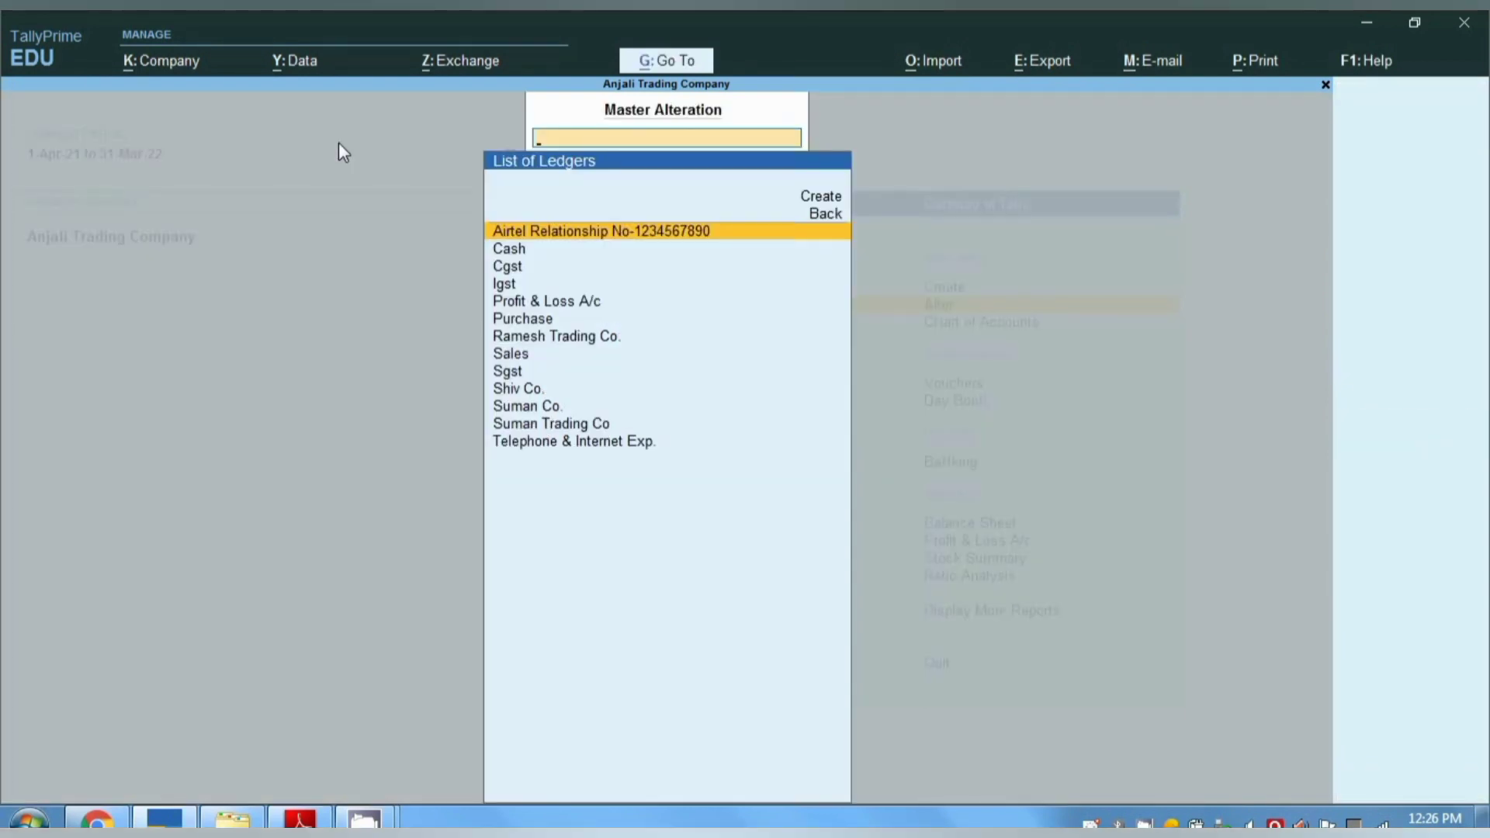
Step: Open the Telephone & Internet Exp. ledger for alteration
{"action": "key", "text": "Down"}
{"action": "key", "text": "Down"}
{"action": "key", "text": "Down"}
{"action": "key", "text": "Down"}
{"action": "key", "text": "Down"}
{"action": "key", "text": "Down"}
{"action": "key", "text": "Down"}
{"action": "key", "text": "Down"}
{"action": "key", "text": "Down"}
{"action": "key", "text": "Down"}
{"action": "key", "text": "Down"}
{"action": "key", "text": "Down"}
{"action": "key", "text": "Return"}
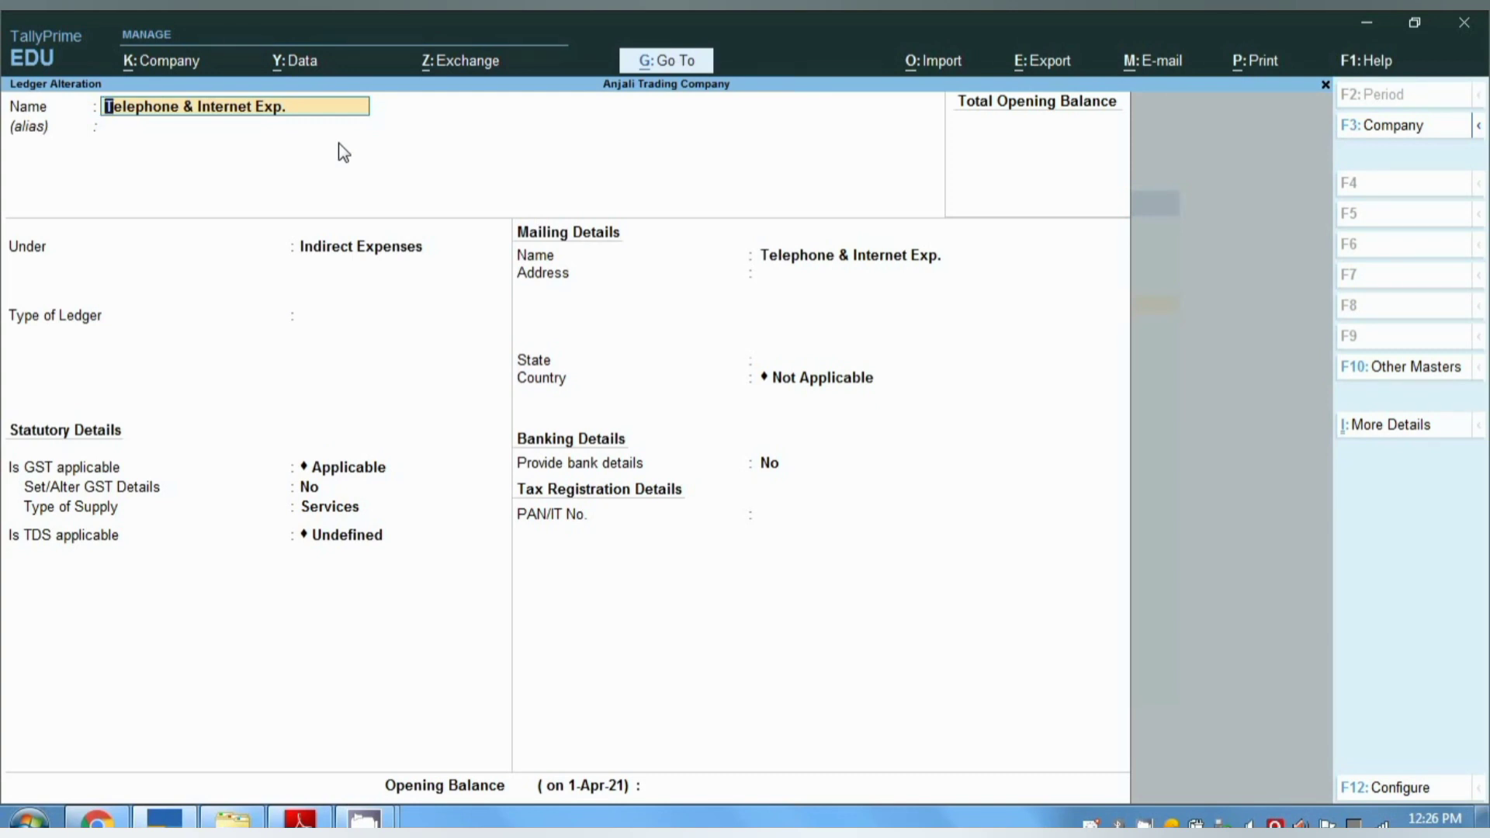
Step: Keep the ledger under Indirect Expenses with GST applicable, and set Set/Alter GST Details to Yes
{"action": "key", "text": "Return"}
{"action": "key", "text": "Return"}
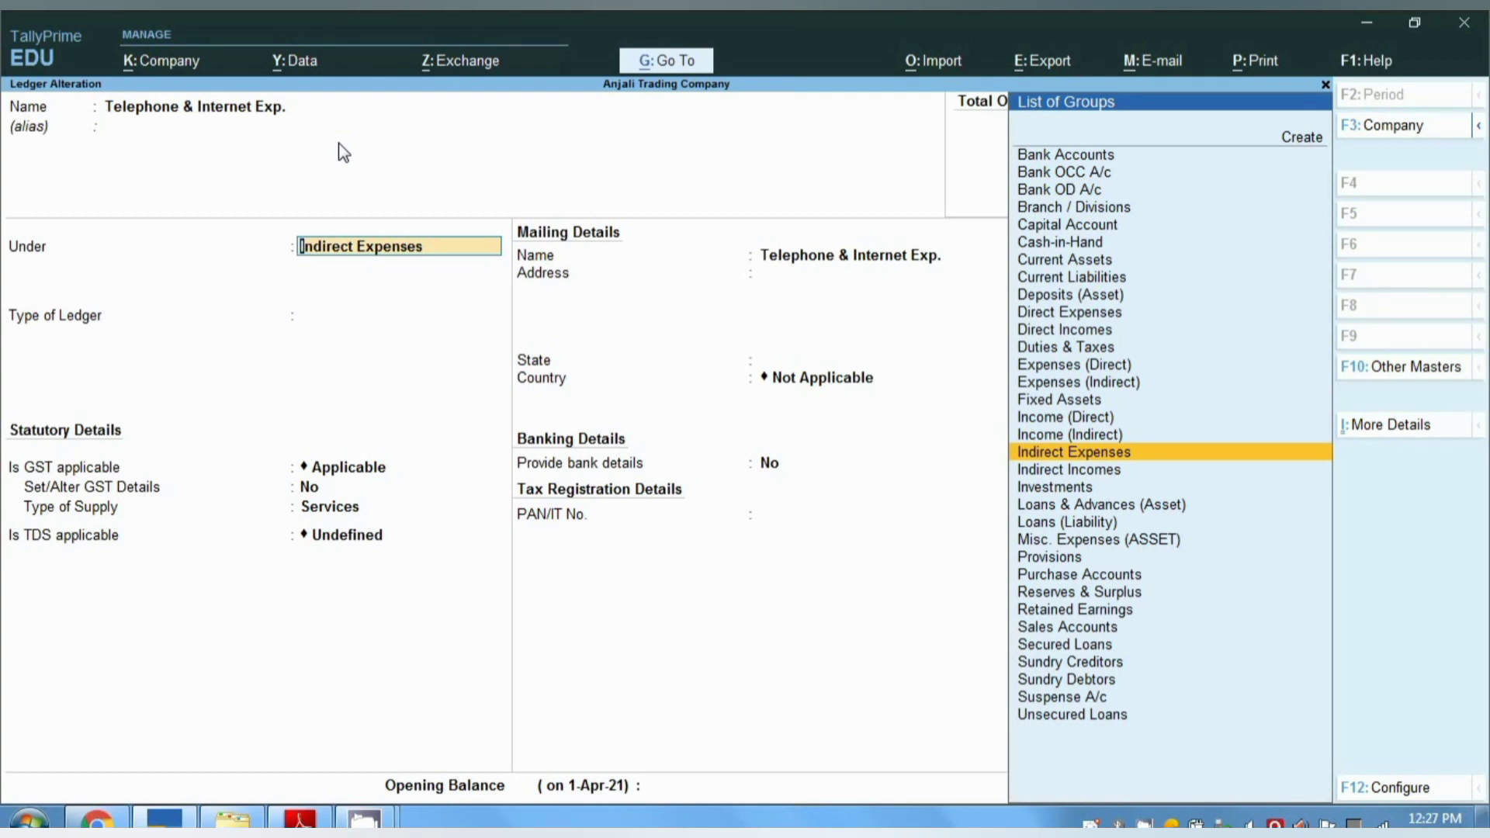
{"action": "key", "text": "Return"}
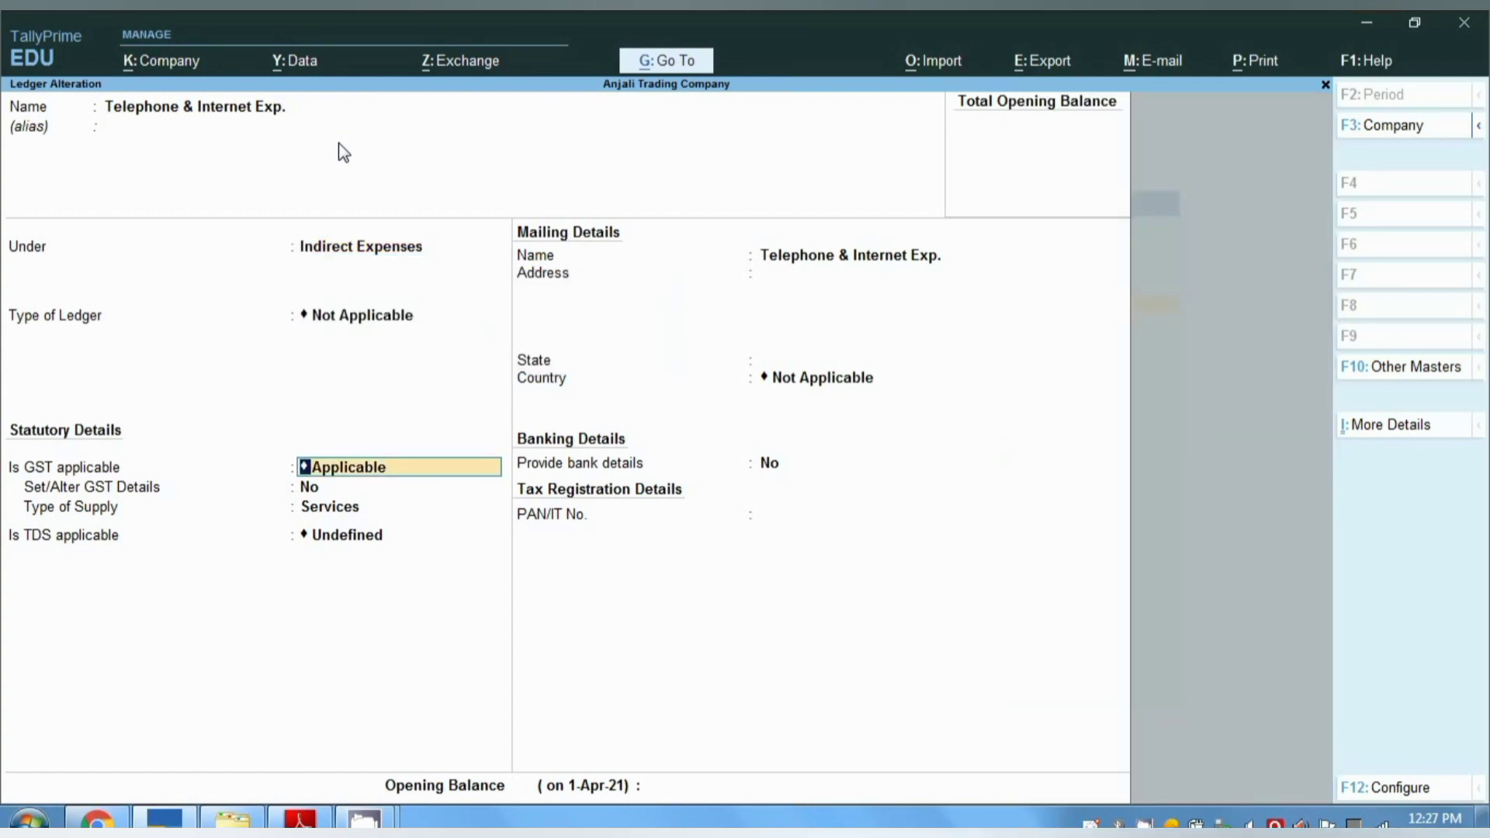
{"action": "key", "text": "Return"}
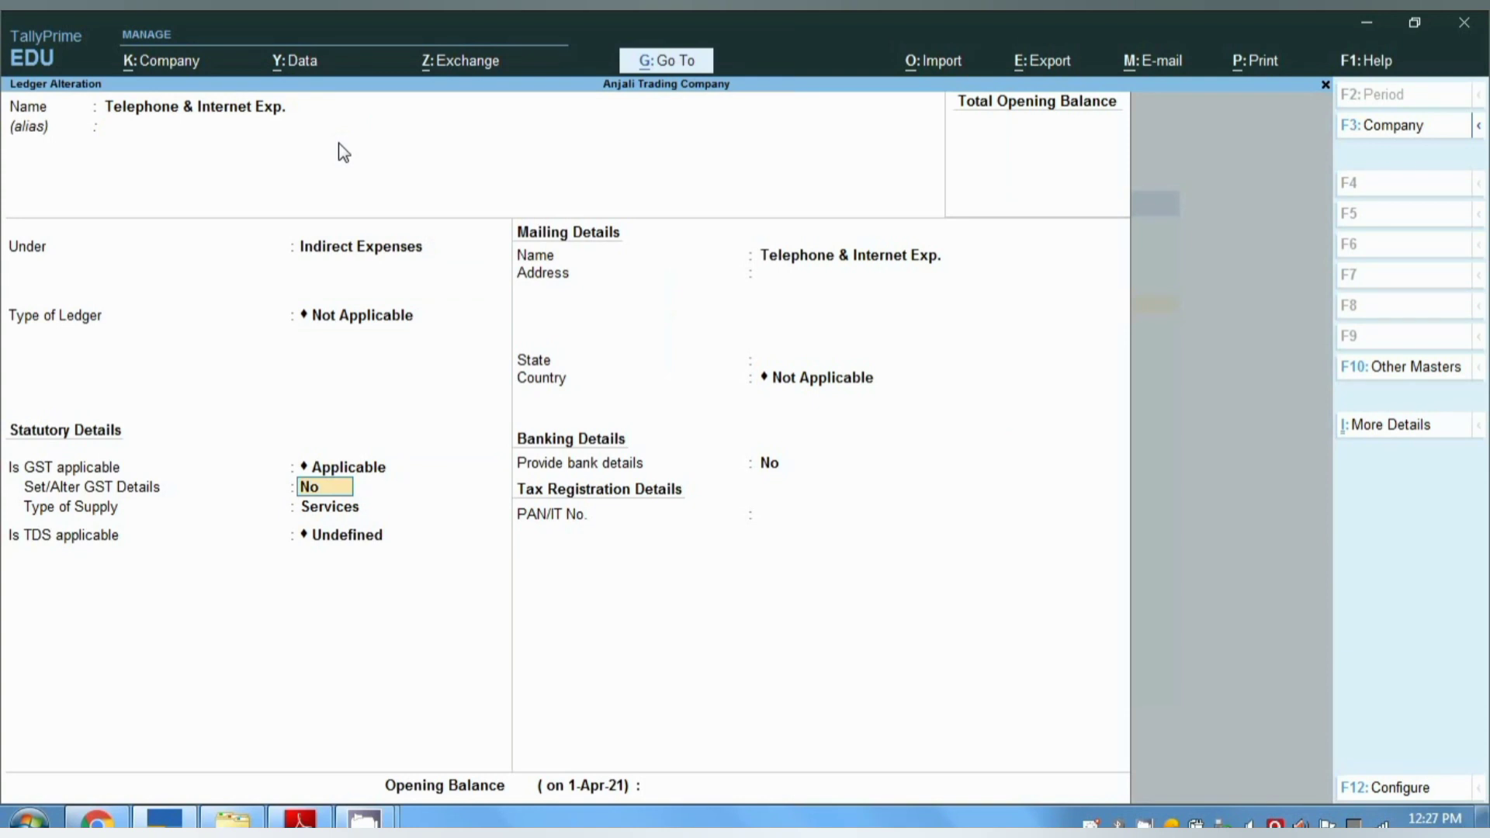
{"action": "key", "text": "y"}
{"action": "key", "text": "Return"}
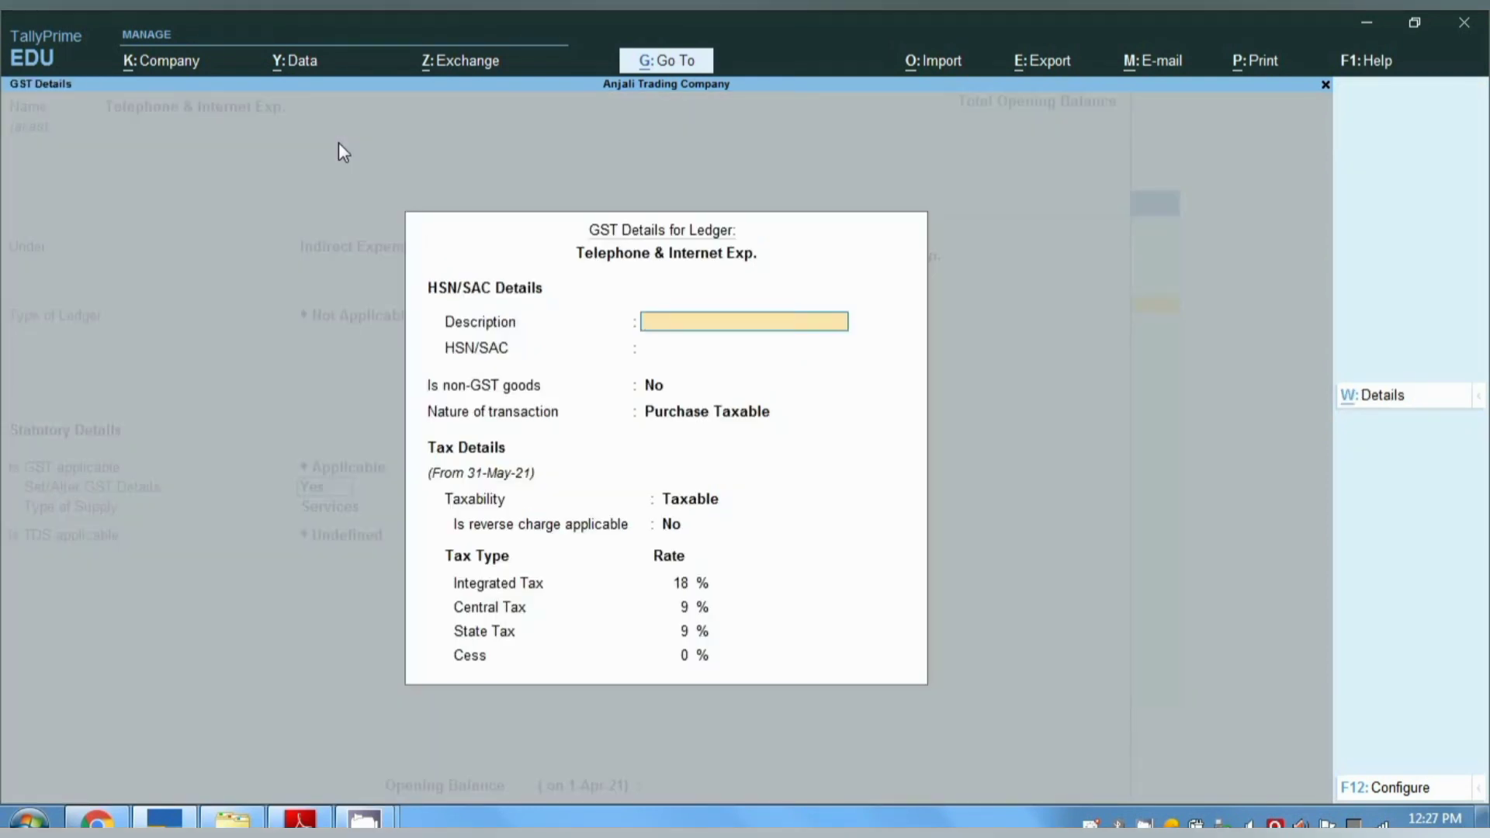
Step: Look up the HSN code in the tax details of the internet bill, and return to TallyPrime
{"action": "key", "text": "Return"}
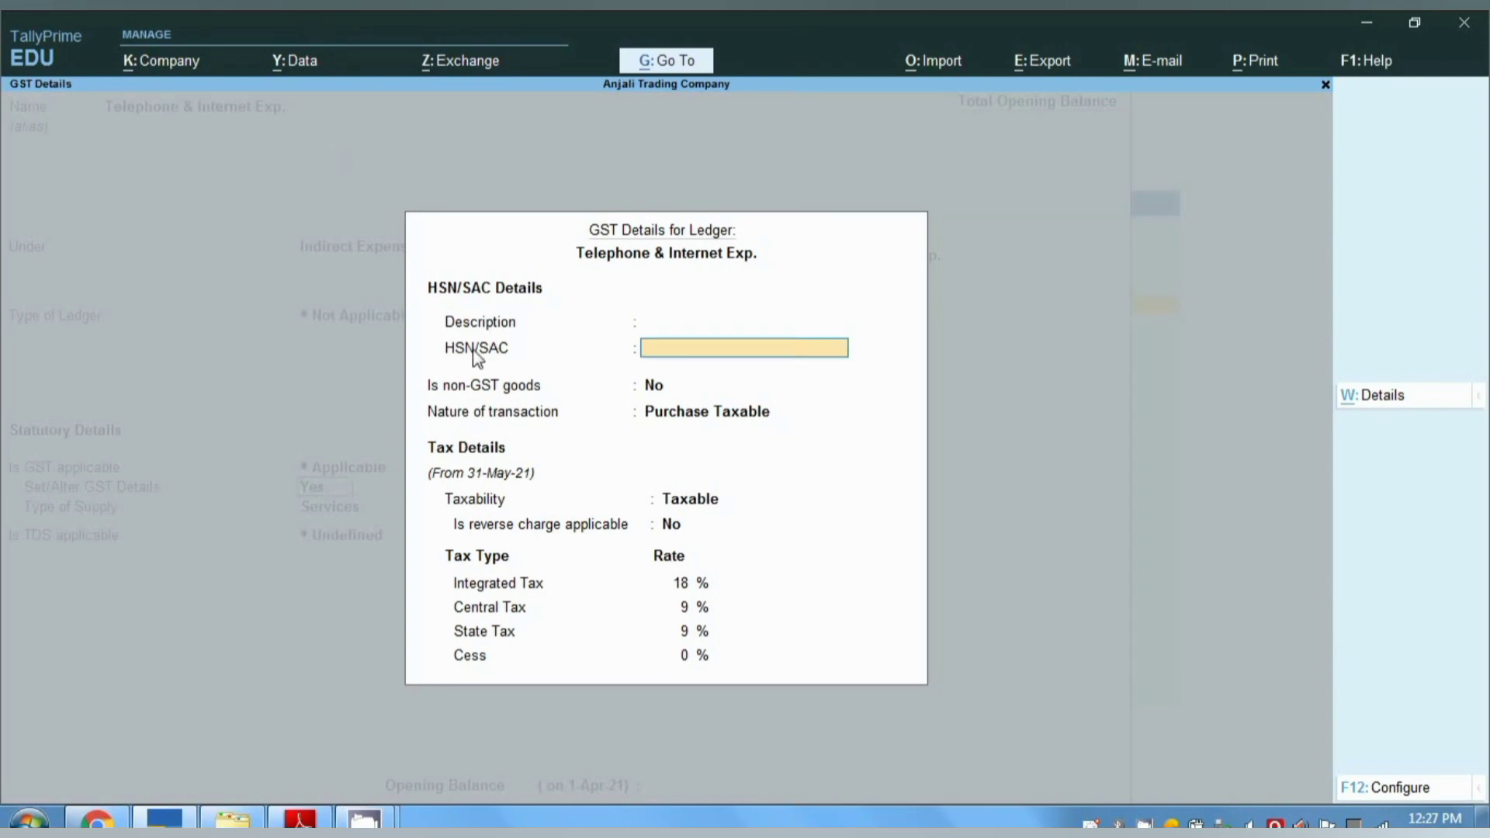
{"action": "left_click", "coordinate": [299, 819]}
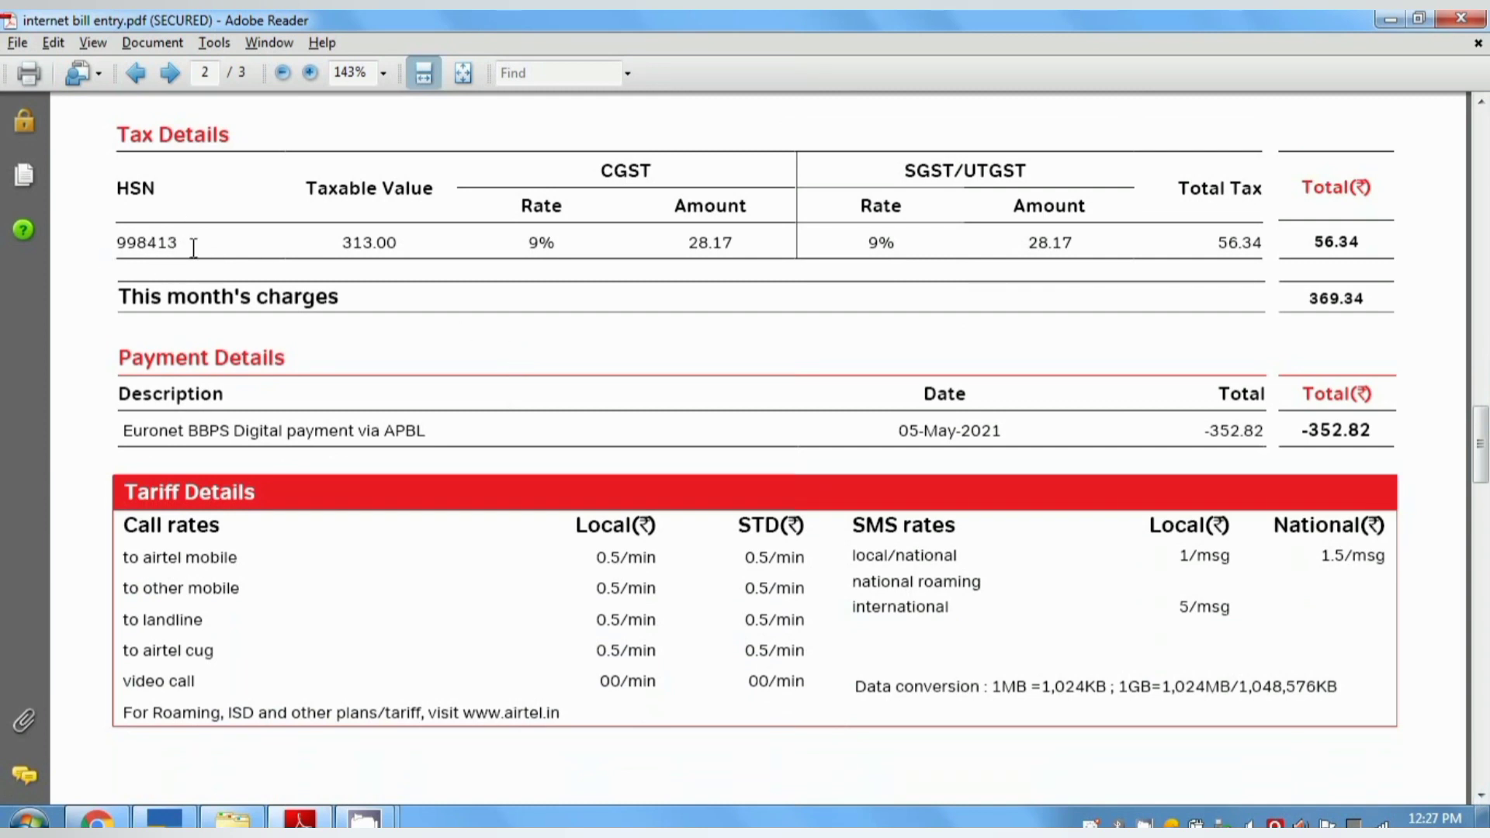
{"action": "left_click_drag", "start_coordinate": [190, 243], "coordinate": [45, 240]}
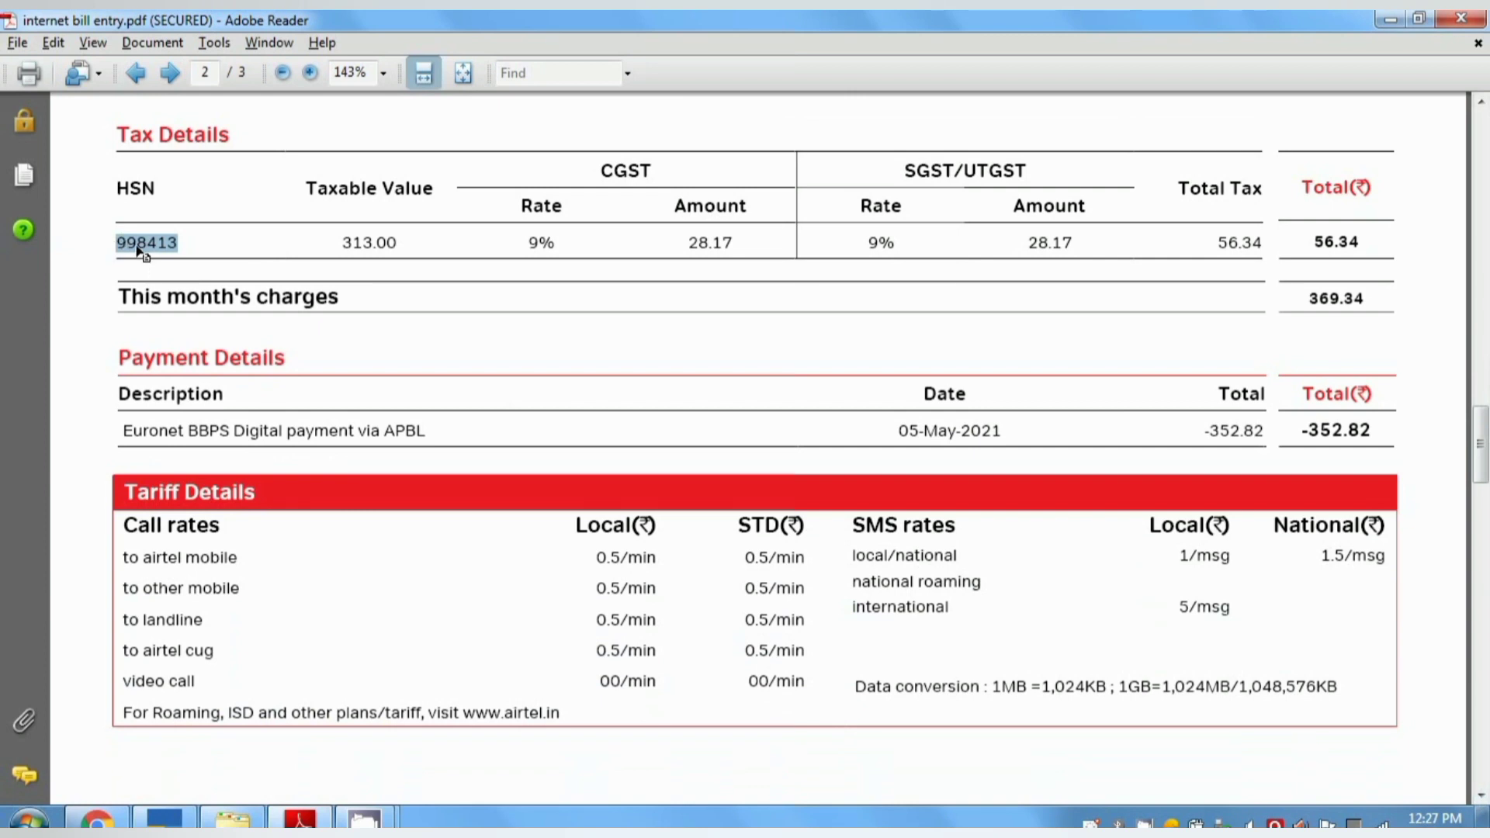
{"action": "left_click", "coordinate": [165, 819]}
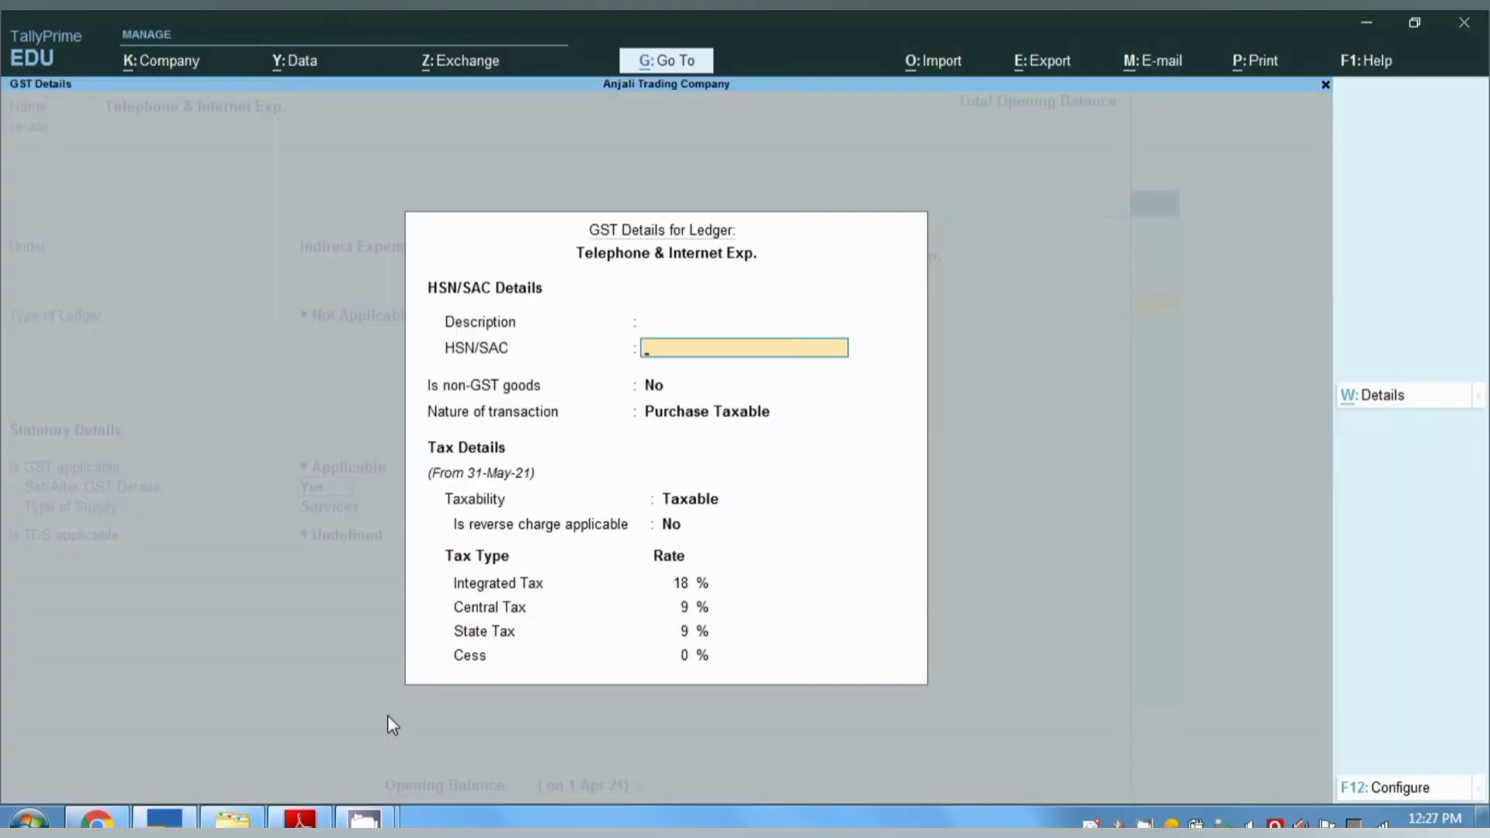
Step: Set the HSN/SAC to 998143, keeping the transaction nature as Purchase Taxable and reverse charge as No
{"action": "type", "text": "998143"}
{"action": "key", "text": "Return"}
{"action": "key", "text": "Return"}
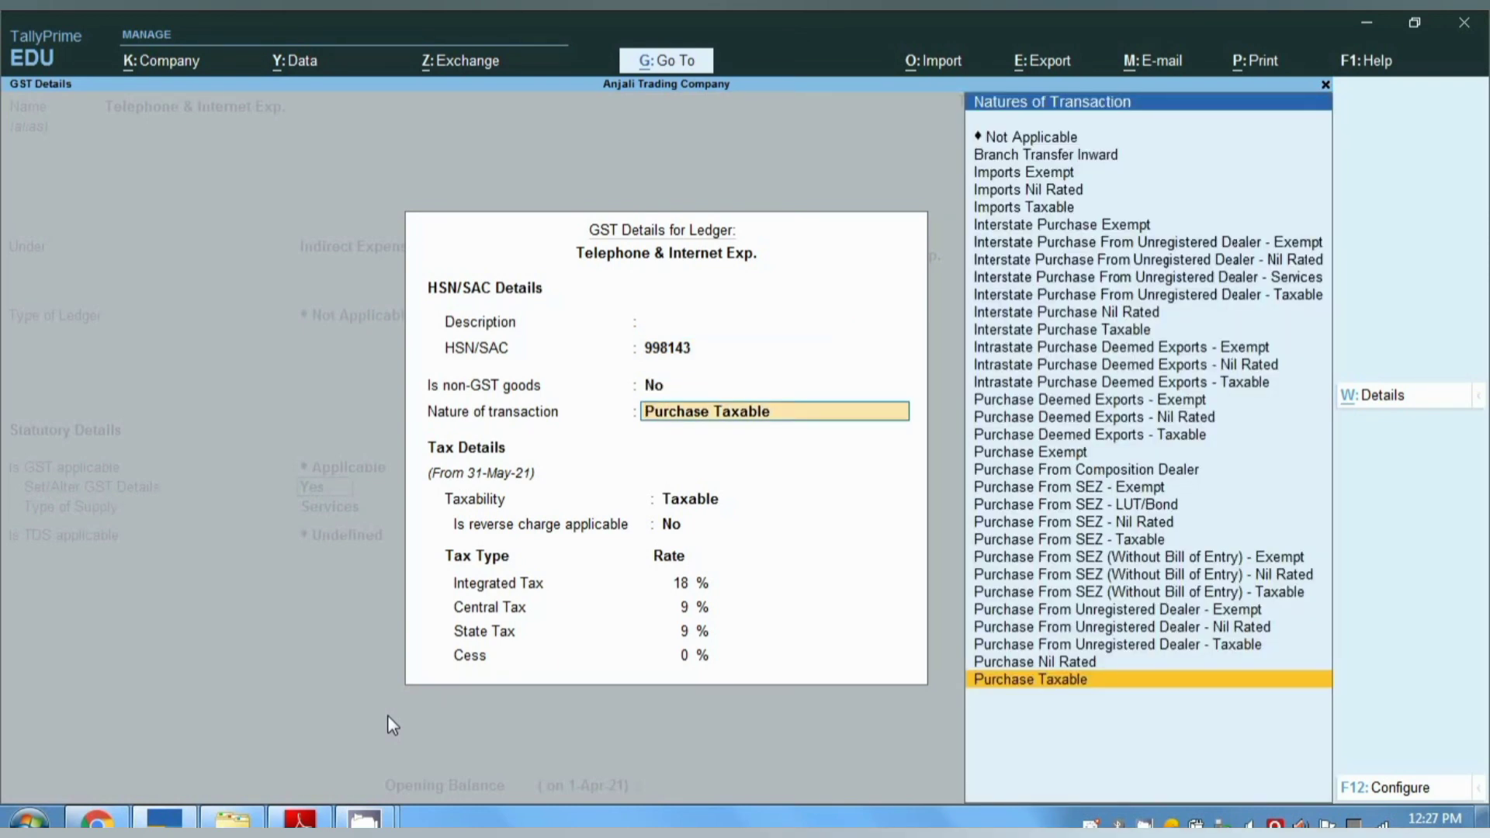
{"action": "key", "text": "Return"}
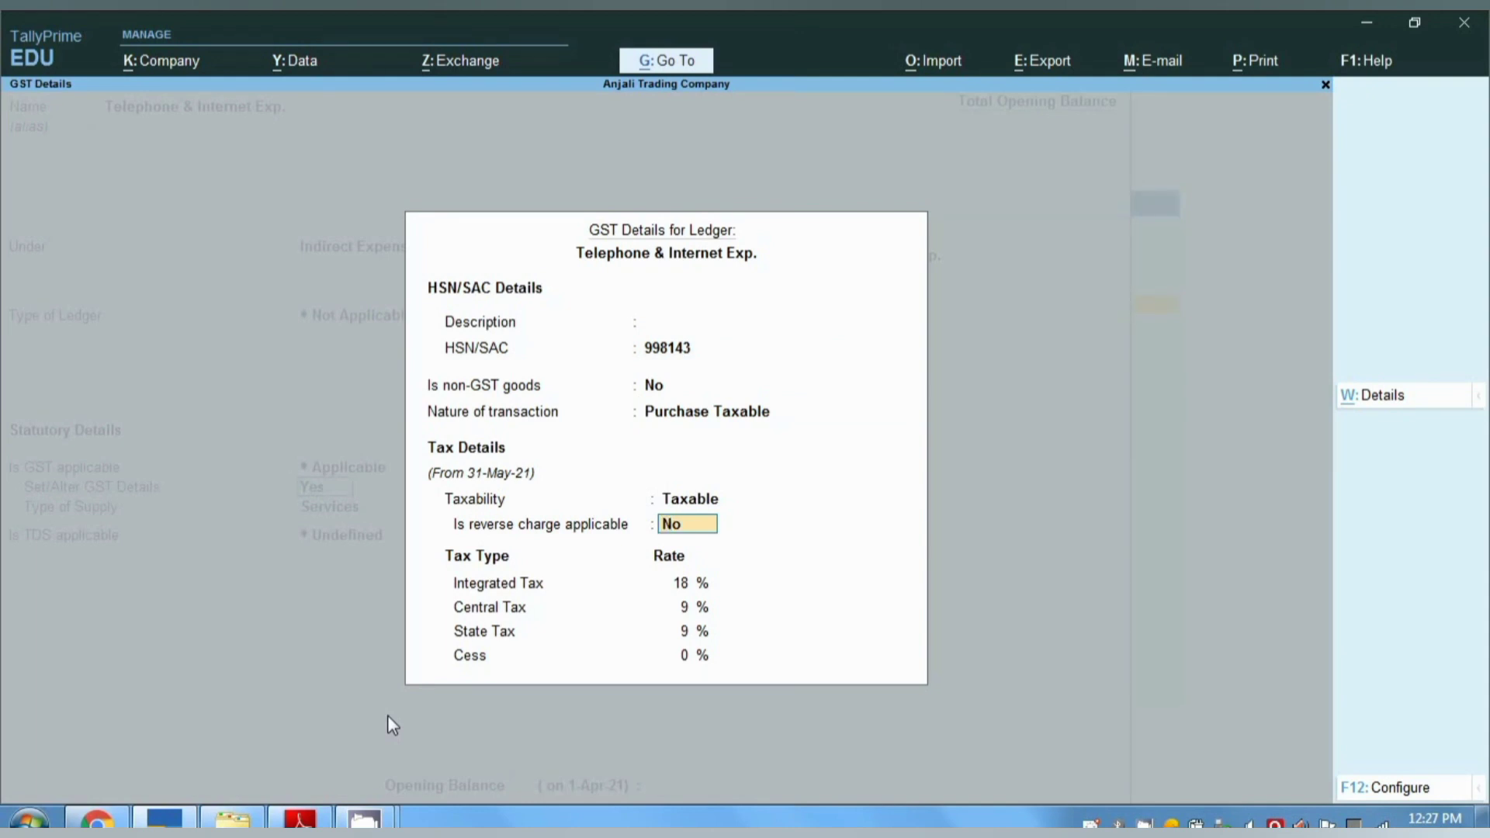
{"action": "key", "text": "Return"}
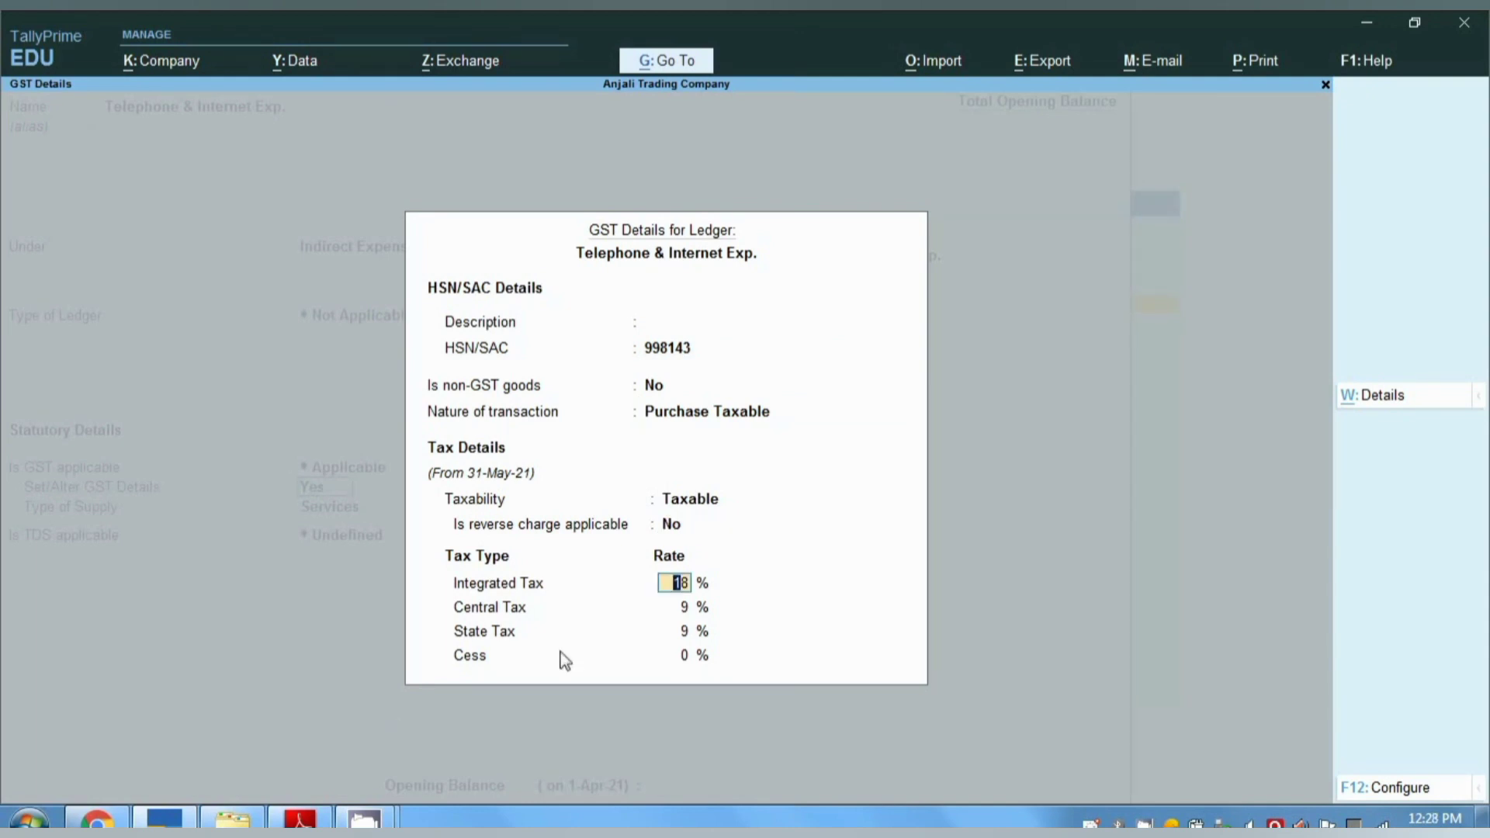
Step: Accept the 18% integrated tax rate with applicability from 31-May-21, and quit the ledger without saving
{"action": "left_click", "coordinate": [1392, 399]}
{"action": "key", "text": "Escape"}
{"action": "key", "text": "Return"}
{"action": "key", "text": "Return"}
{"action": "key", "text": "Return"}
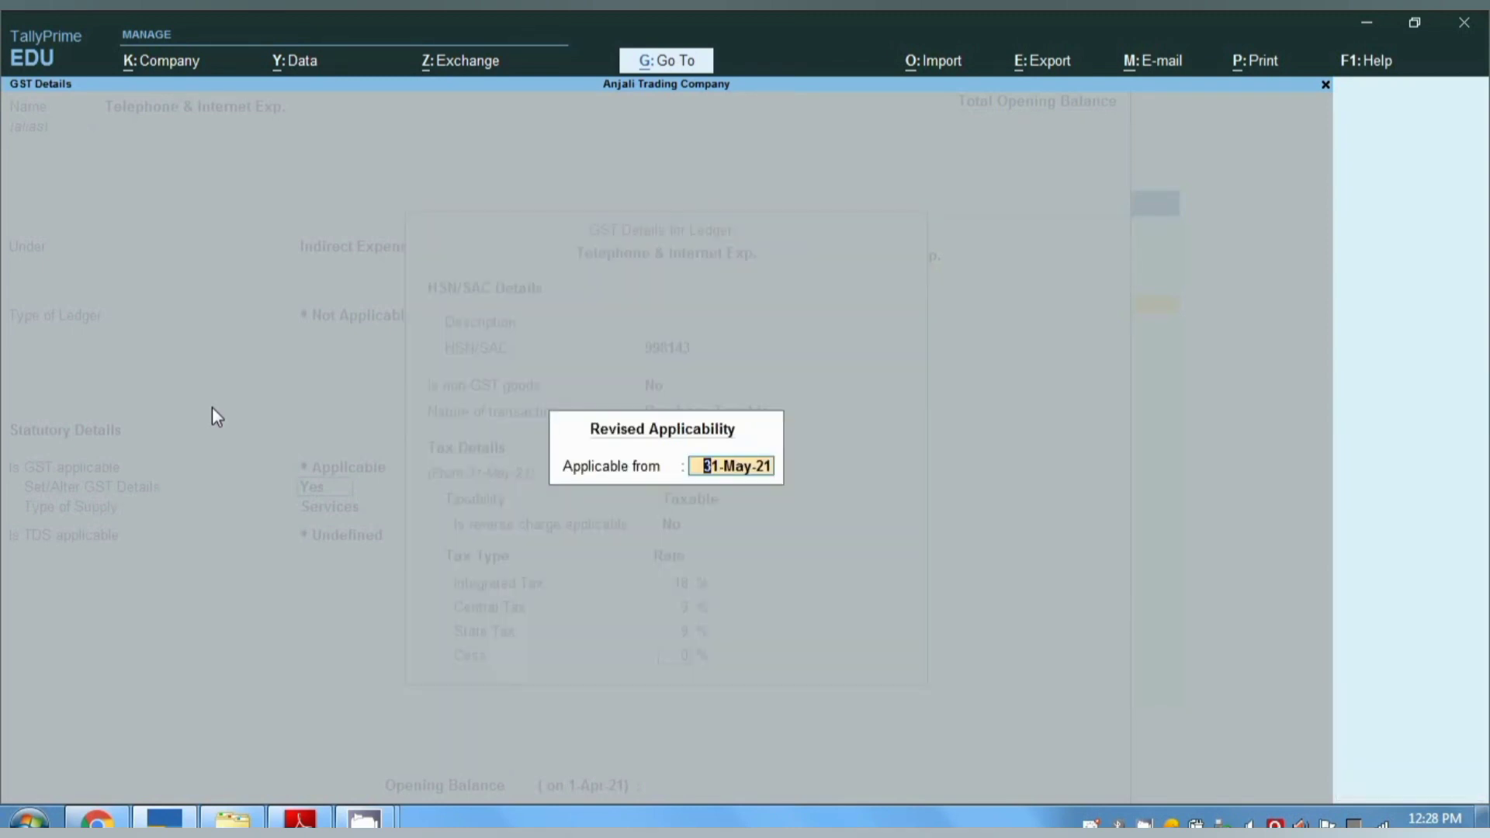
{"action": "key", "text": "Return"}
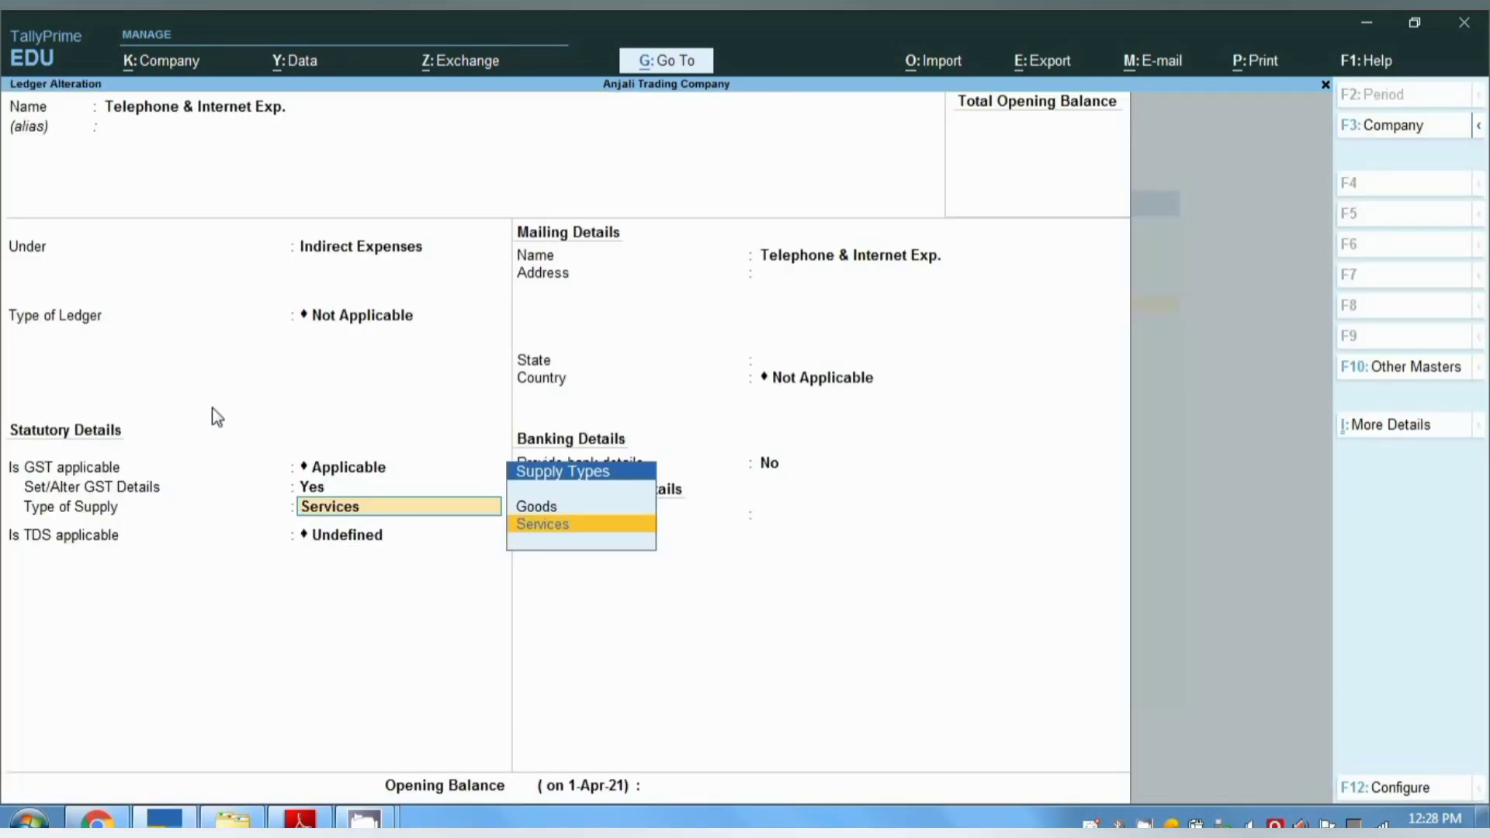
{"action": "key", "text": "BackSpace"}
{"action": "key", "text": "Escape"}
{"action": "key", "text": "y"}
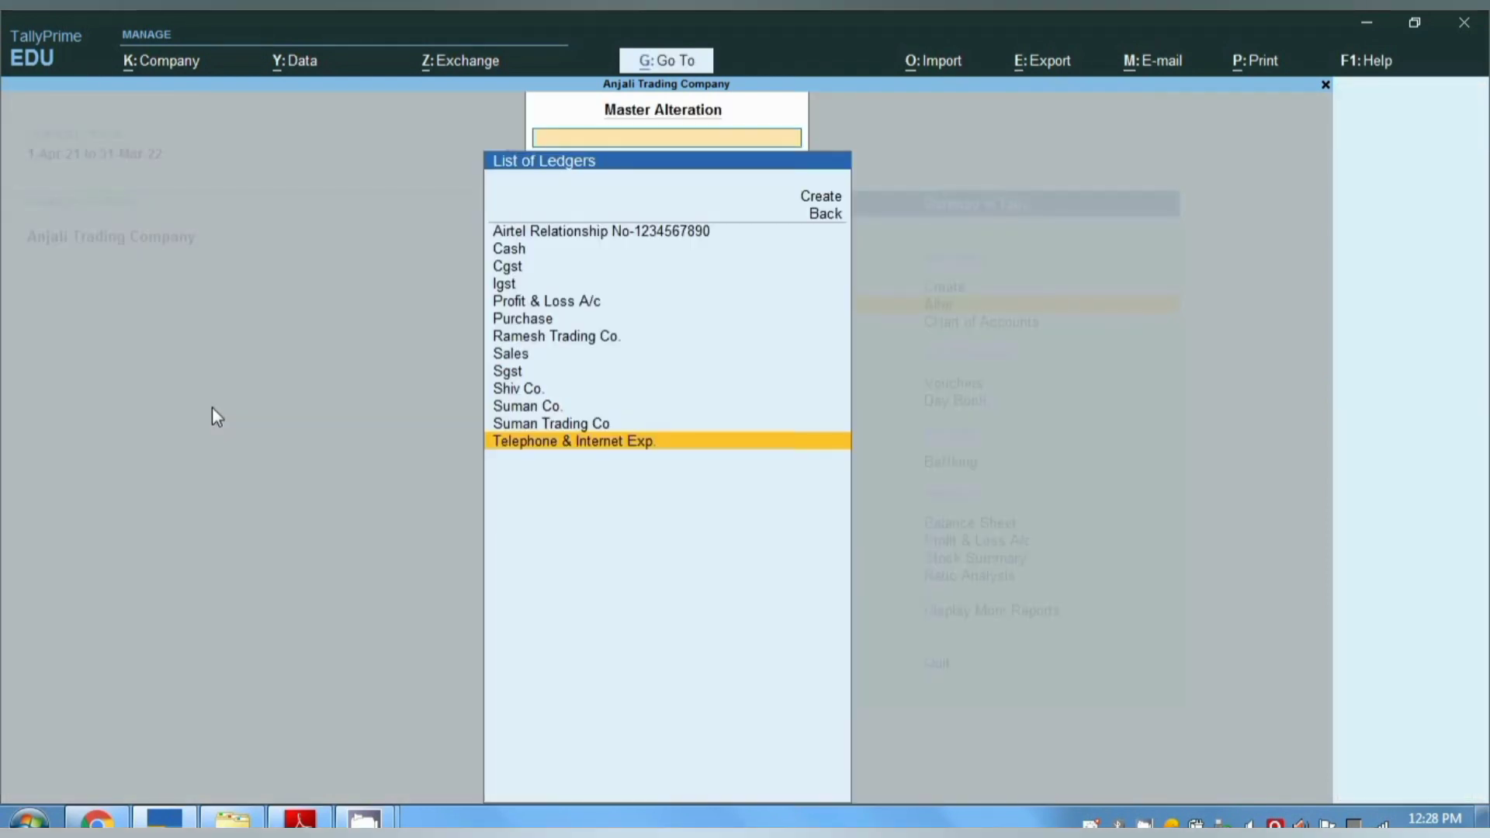
Step: Open the Cgst ledger for alteration
{"action": "key", "text": "Up"}
{"action": "key", "text": "Up"}
{"action": "key", "text": "Up"}
{"action": "key", "text": "Up"}
{"action": "key", "text": "Up"}
{"action": "key", "text": "Up"}
{"action": "key", "text": "Up"}
{"action": "key", "text": "Up"}
{"action": "key", "text": "Up"}
{"action": "key", "text": "Up"}
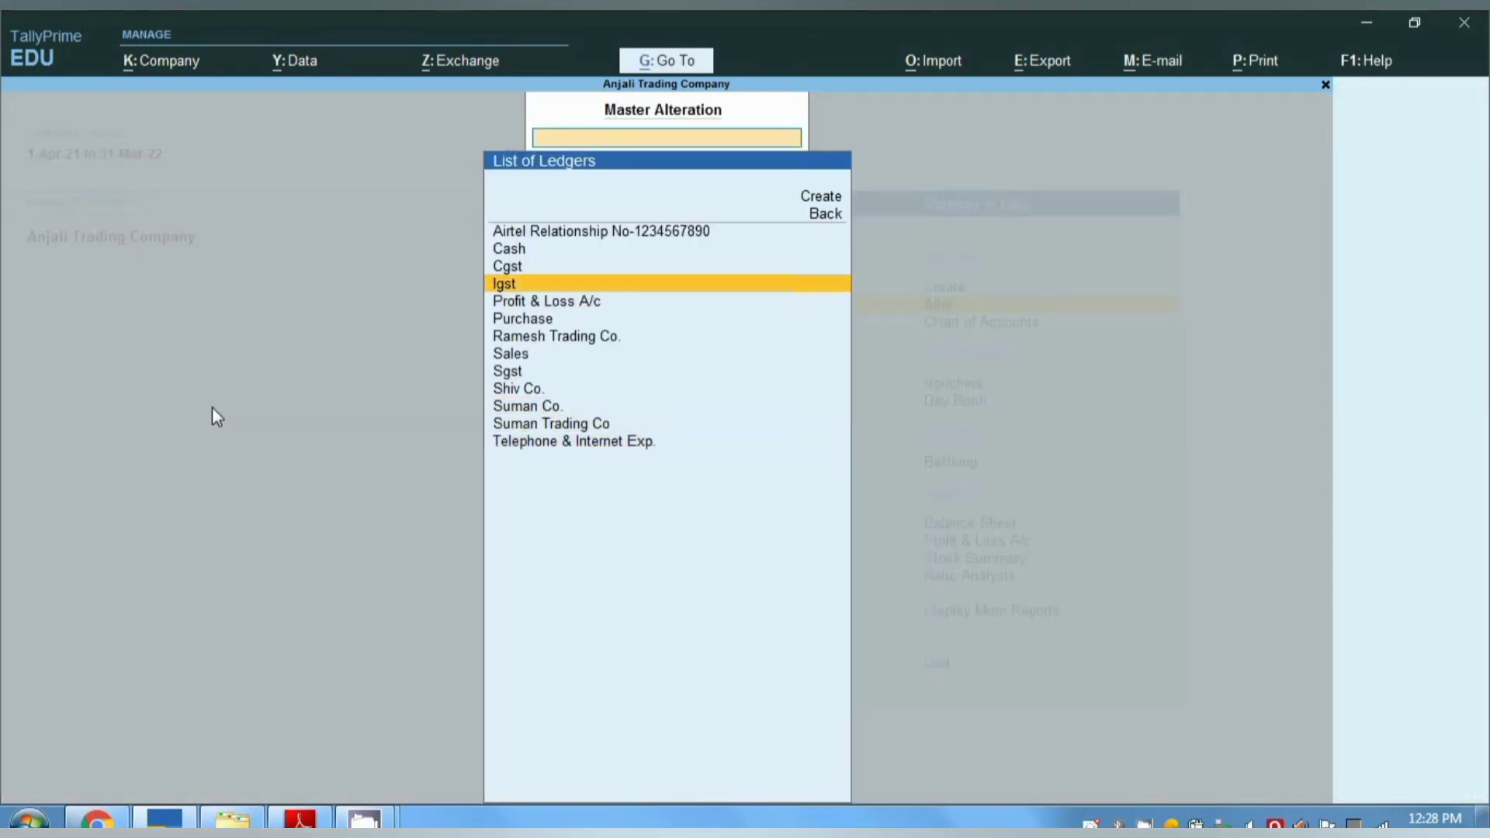
{"action": "key", "text": "Return"}
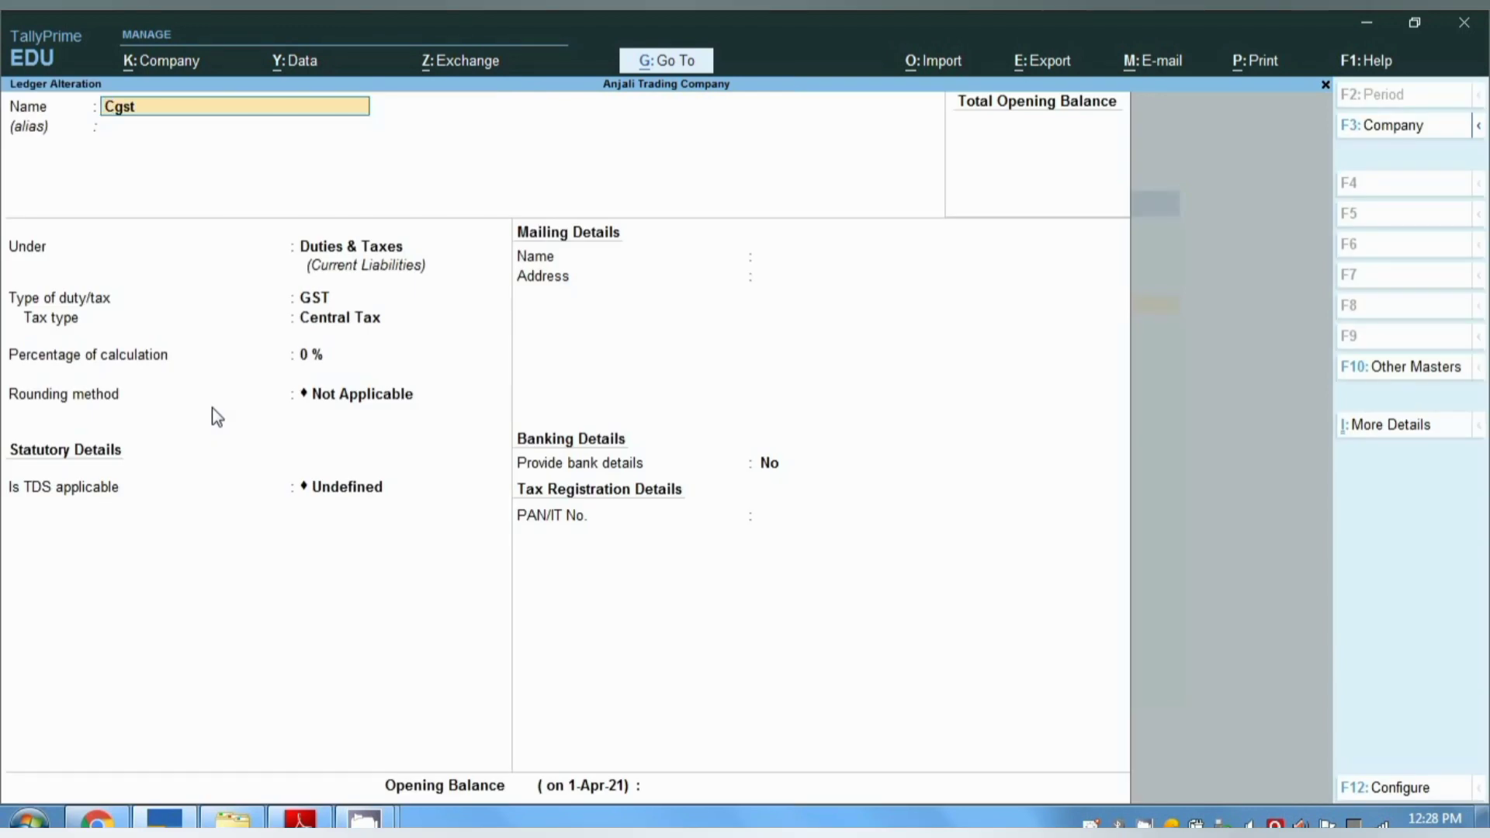
Step: Review the group, duty type and tax type of the Cgst ledger, and quit without saving
{"action": "key", "text": "Return"}
{"action": "key", "text": "Return"}
{"action": "key", "text": "Return"}
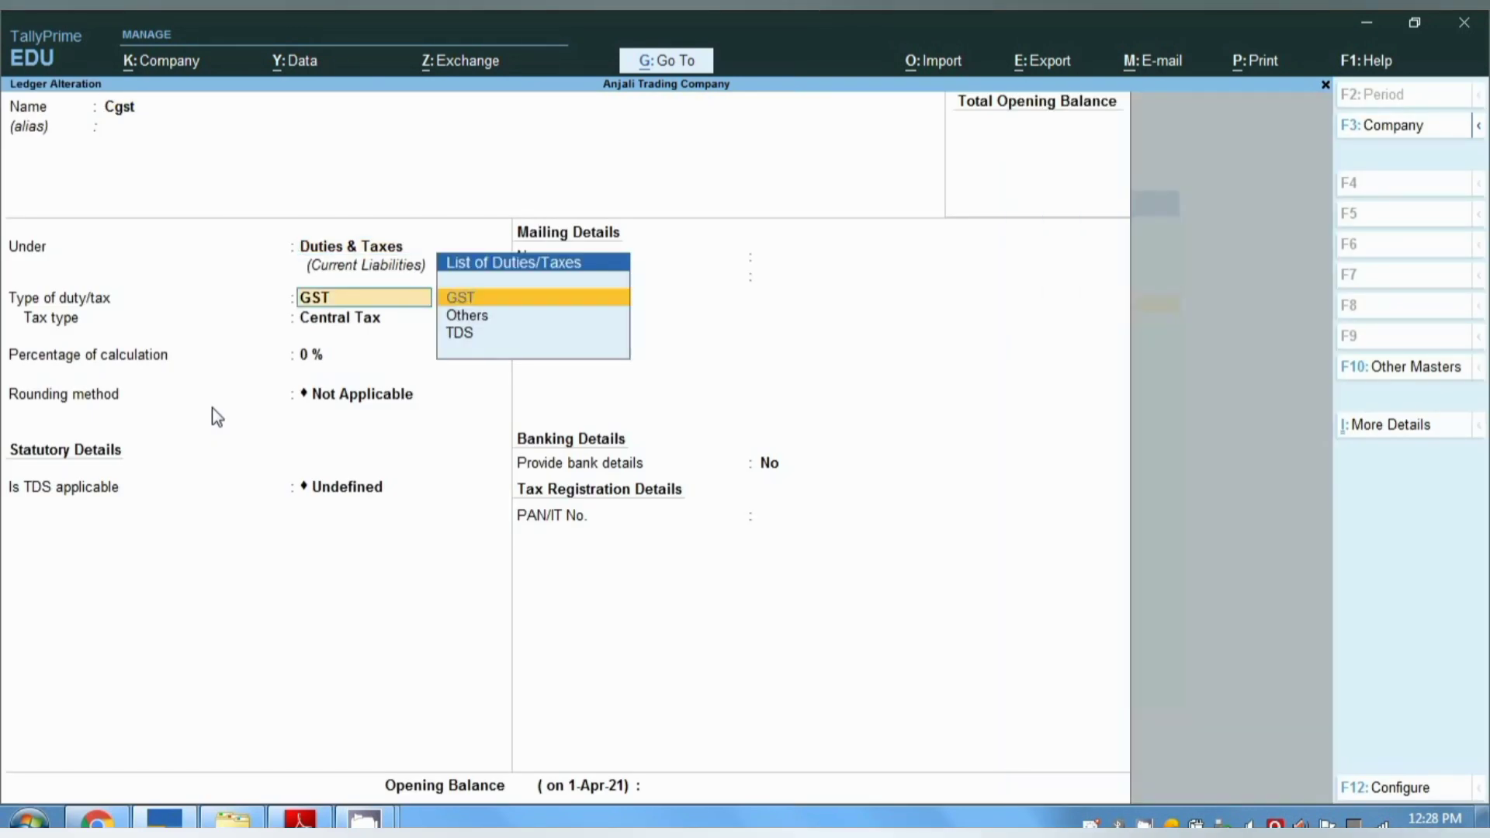
{"action": "key", "text": "Return"}
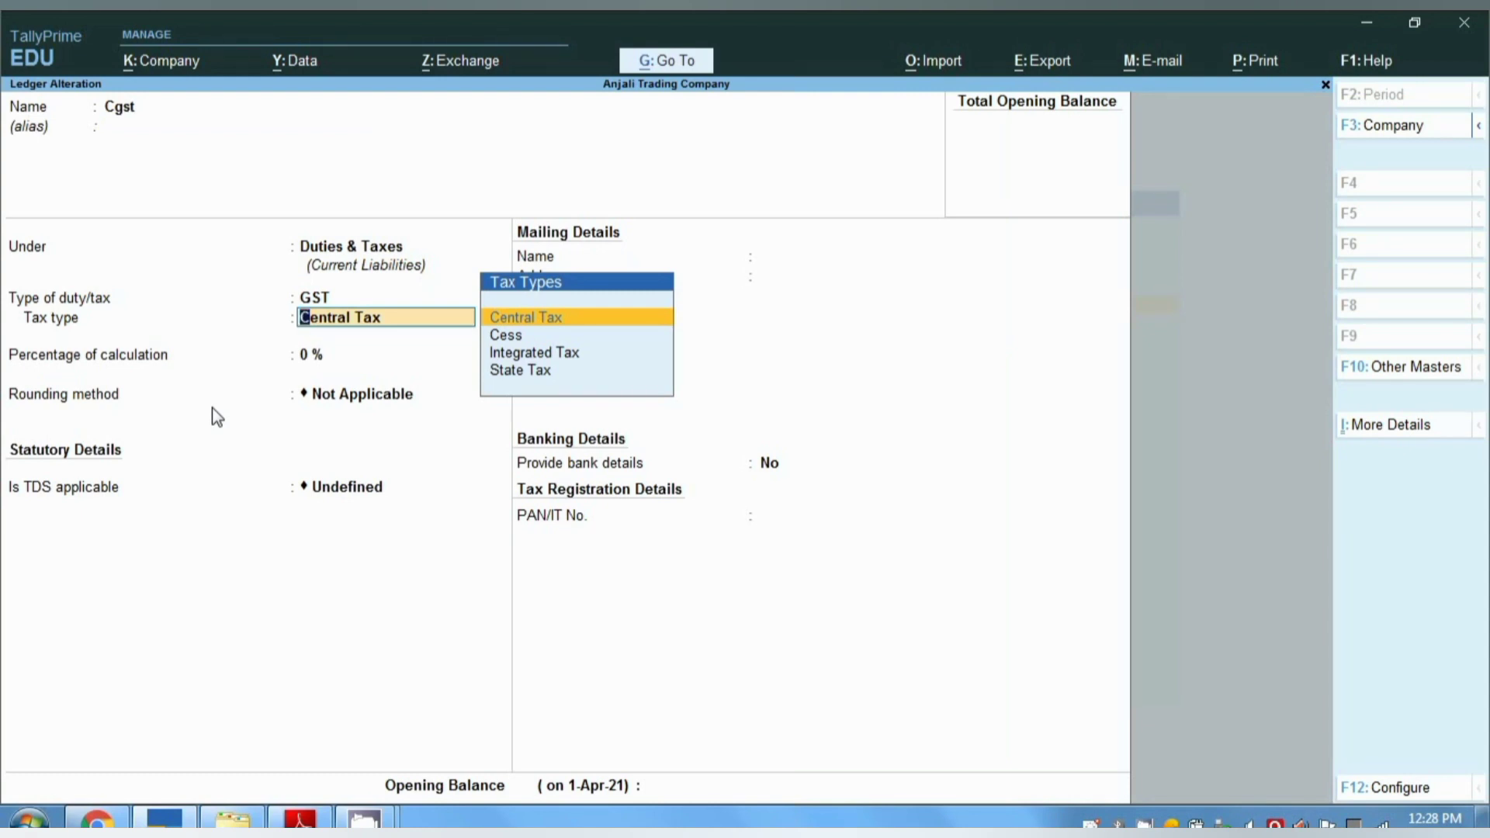
{"action": "key", "text": "Escape"}
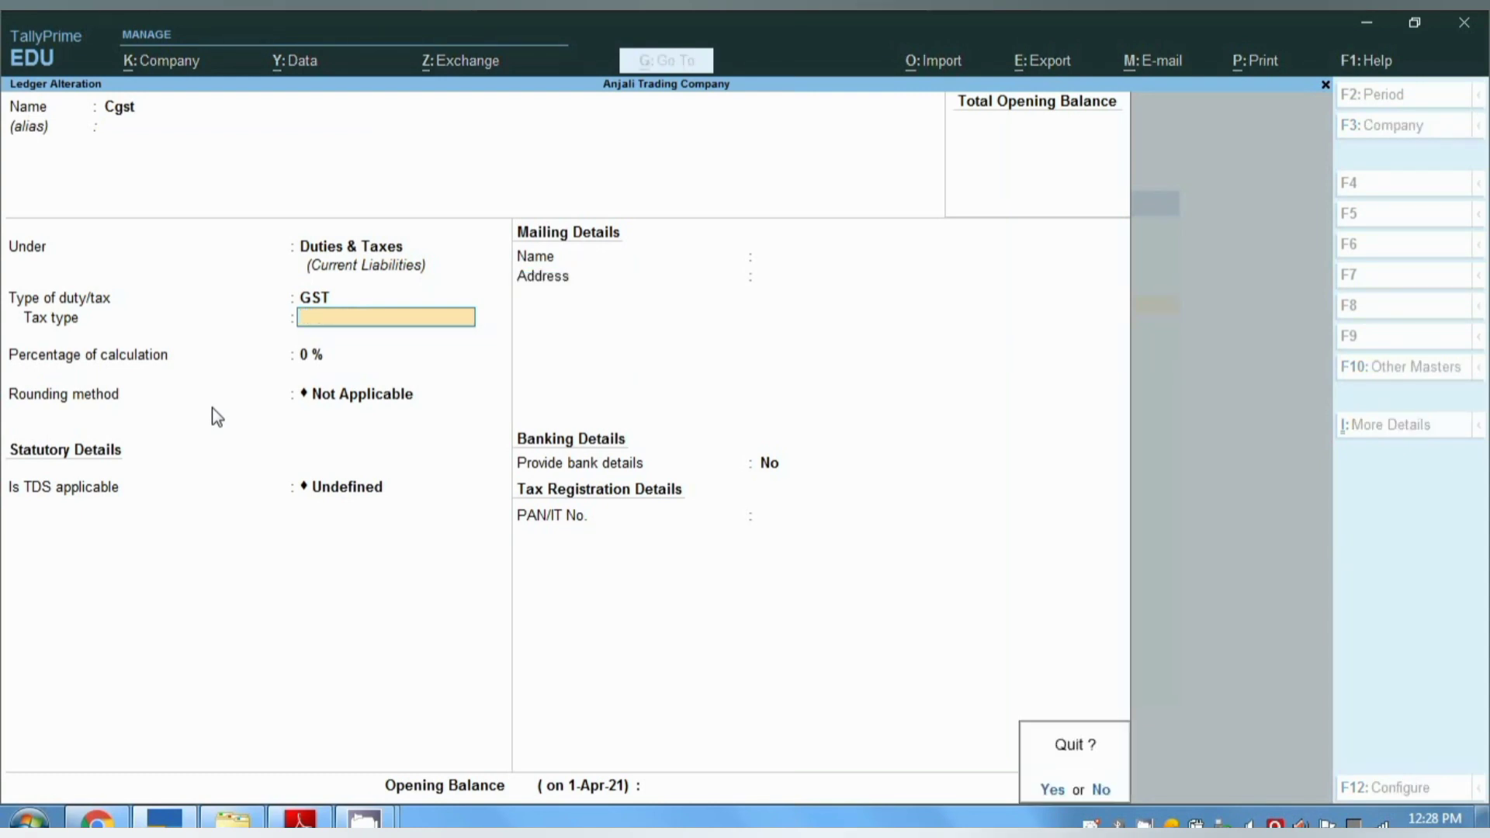
{"action": "key", "text": "y"}
Step: Open the Sgst ledger for alteration
{"action": "key", "text": "Down"}
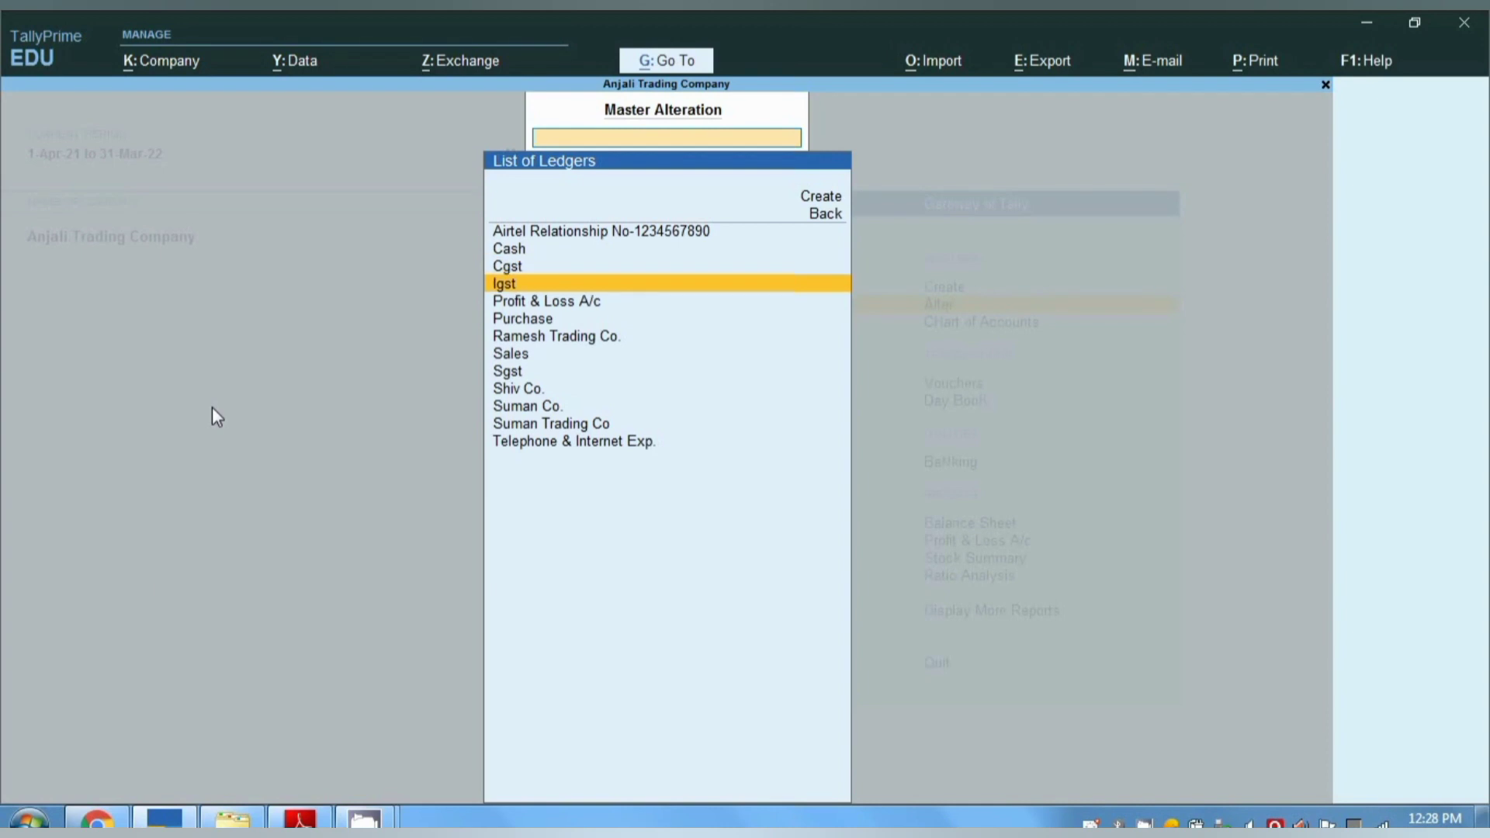
{"action": "key", "text": "Down"}
{"action": "key", "text": "Down"}
{"action": "key", "text": "Down"}
{"action": "key", "text": "Down"}
{"action": "key", "text": "Down"}
{"action": "key", "text": "Return"}
{"action": "key", "text": "Return"}
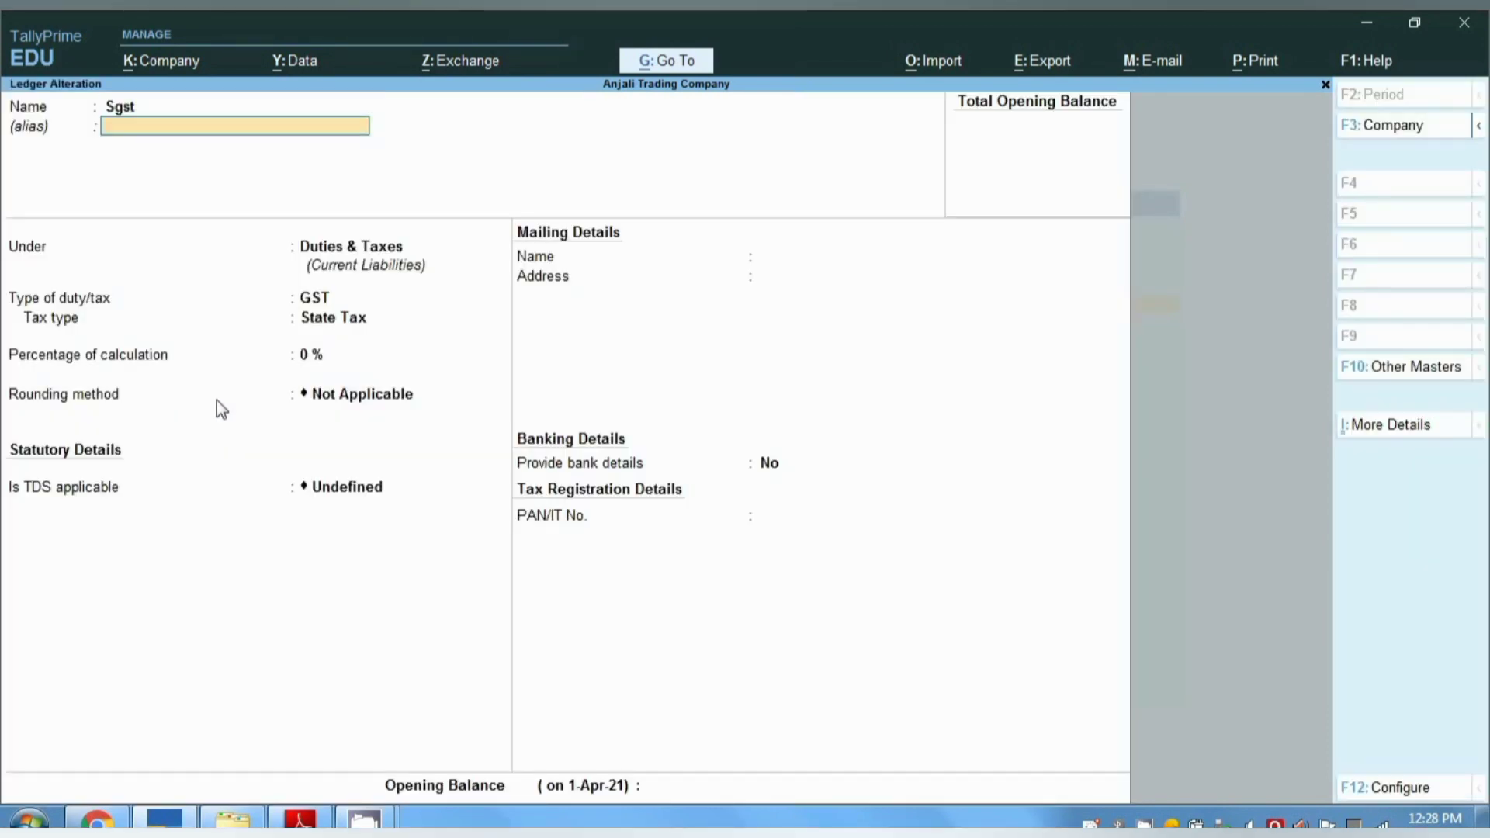
Step: Review the group, duty type and tax type of the Sgst ledger, and return to the Gateway of Tally without saving
{"action": "key", "text": "Return"}
{"action": "key", "text": "Return"}
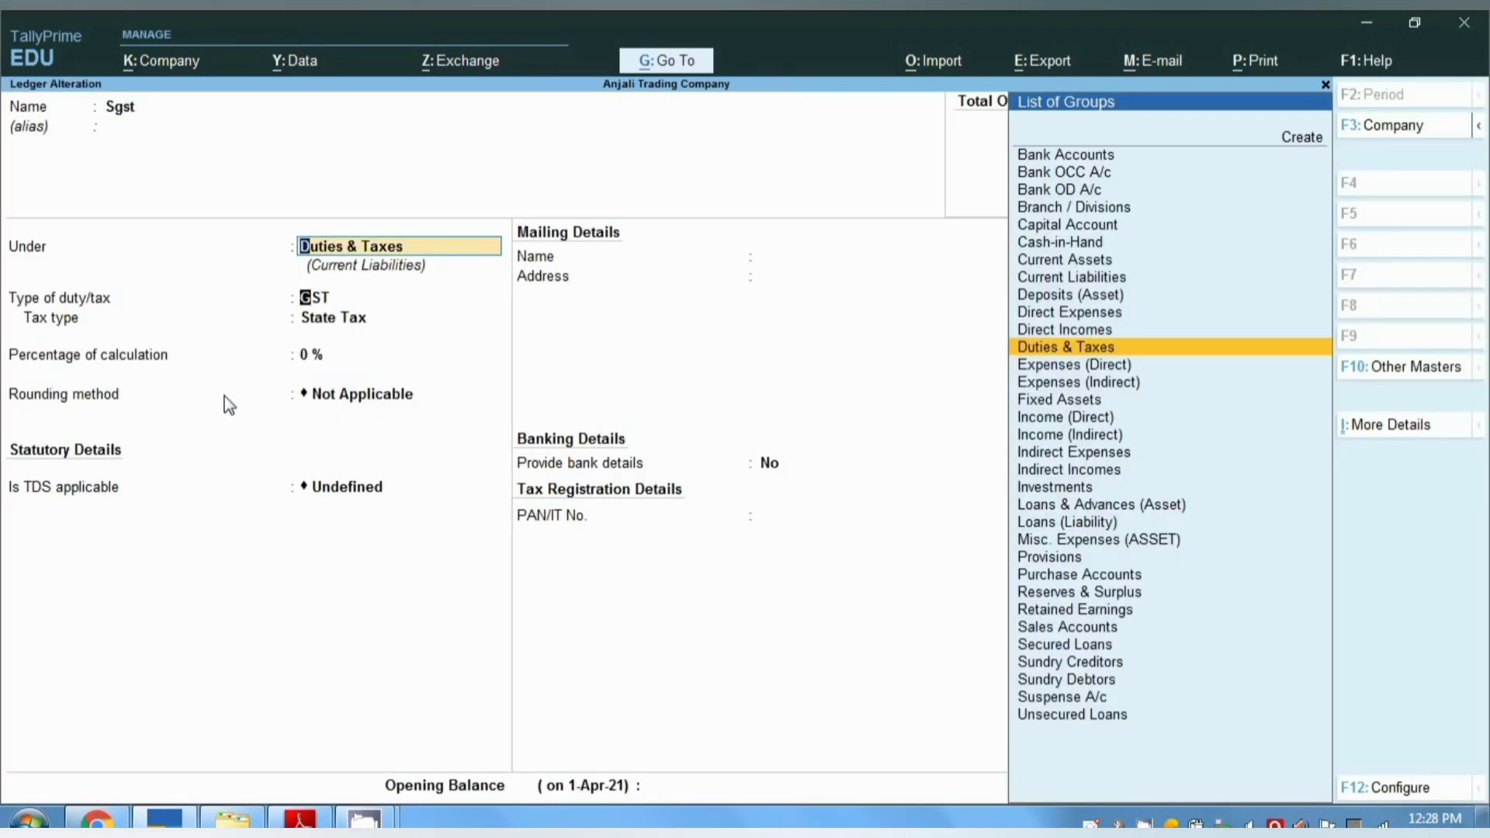
{"action": "key", "text": "Return"}
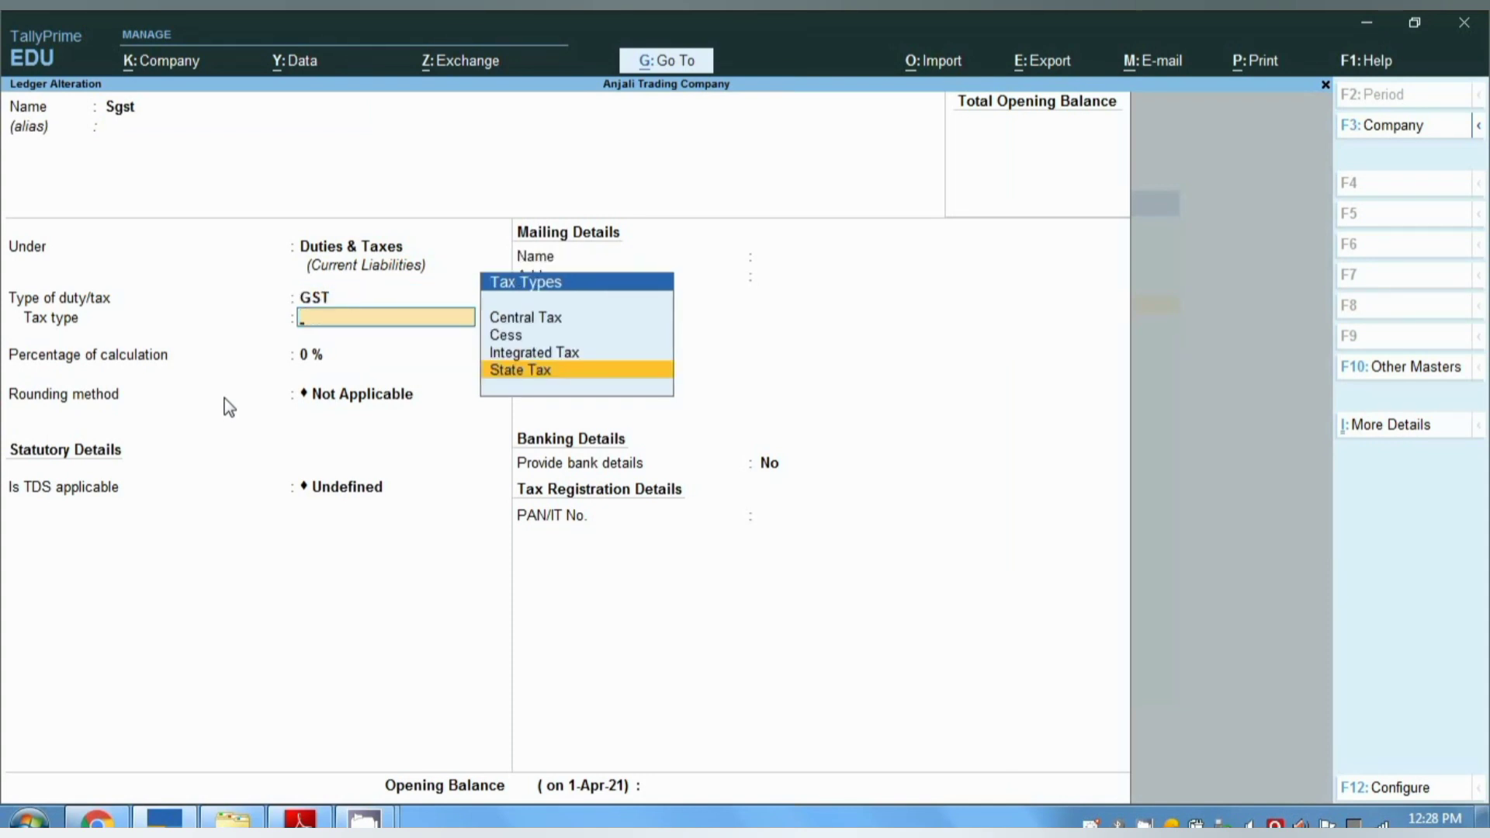
{"action": "key", "text": "Escape"}
{"action": "key", "text": "y"}
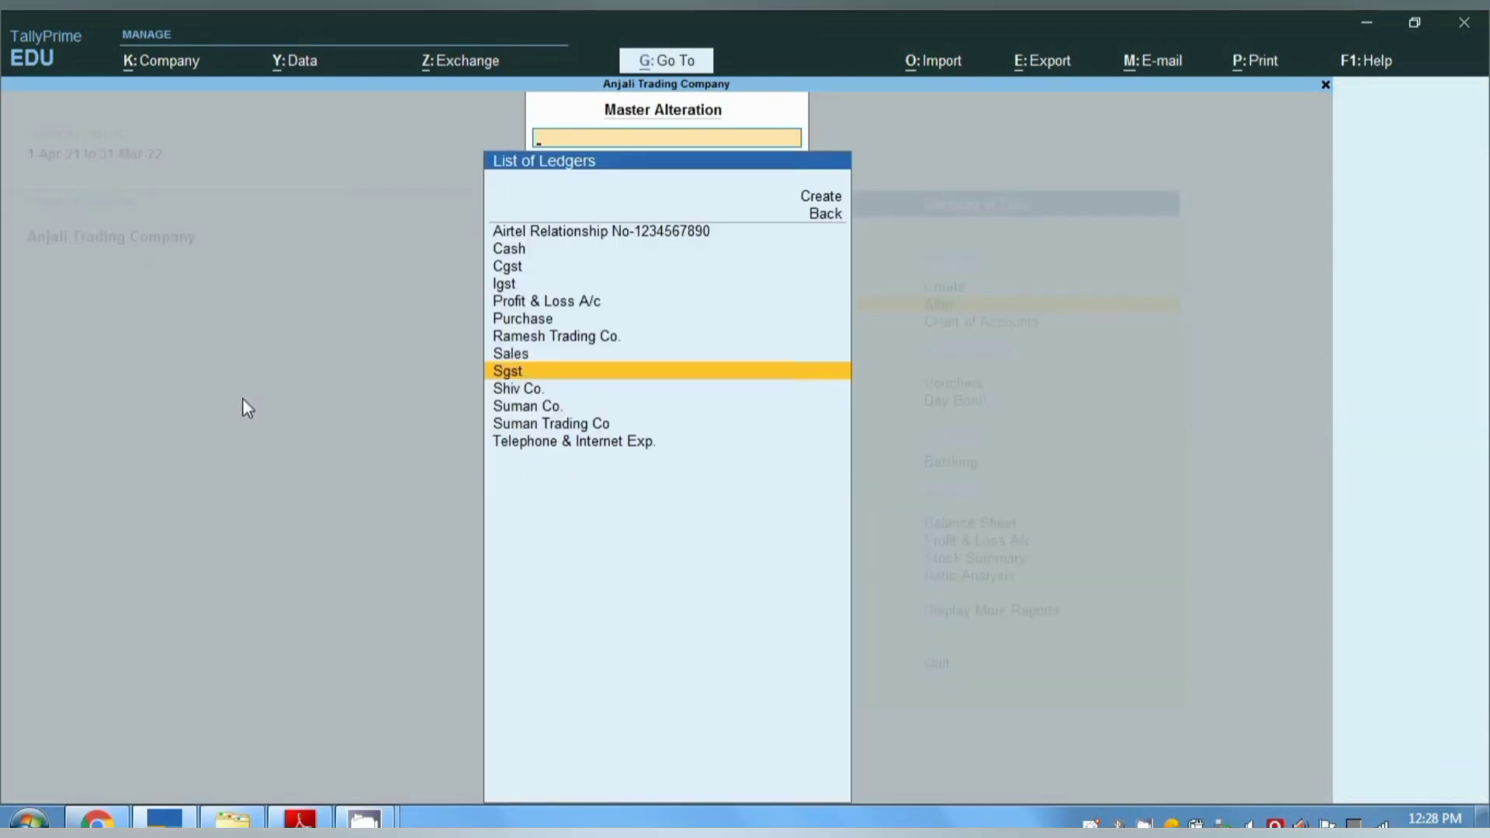
{"action": "key", "text": "Escape"}
{"action": "key", "text": "Escape"}
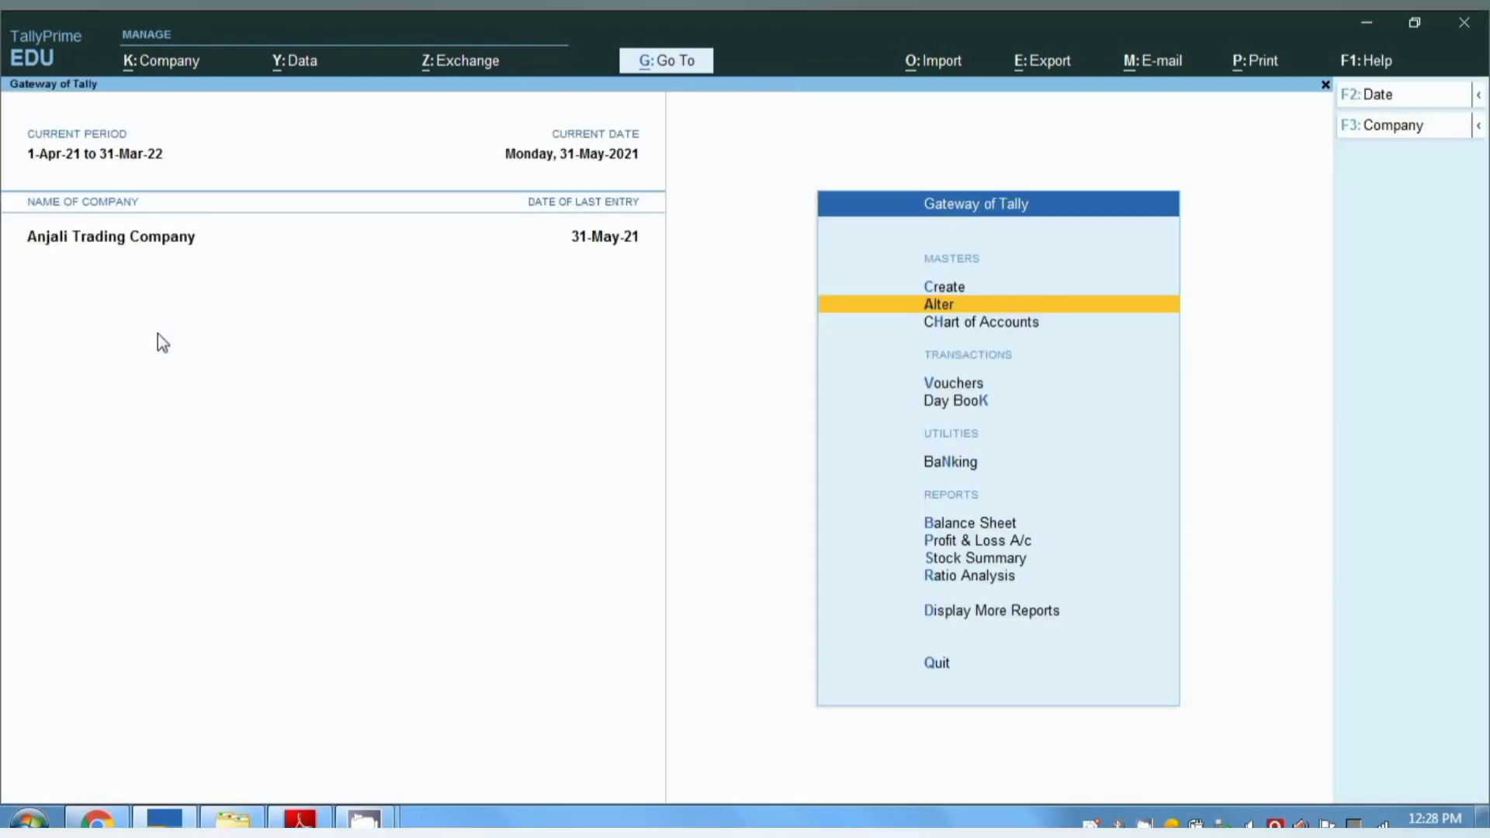
Step: Start a journal voucher and set its date to 1-May-21
{"action": "key", "text": "v"}
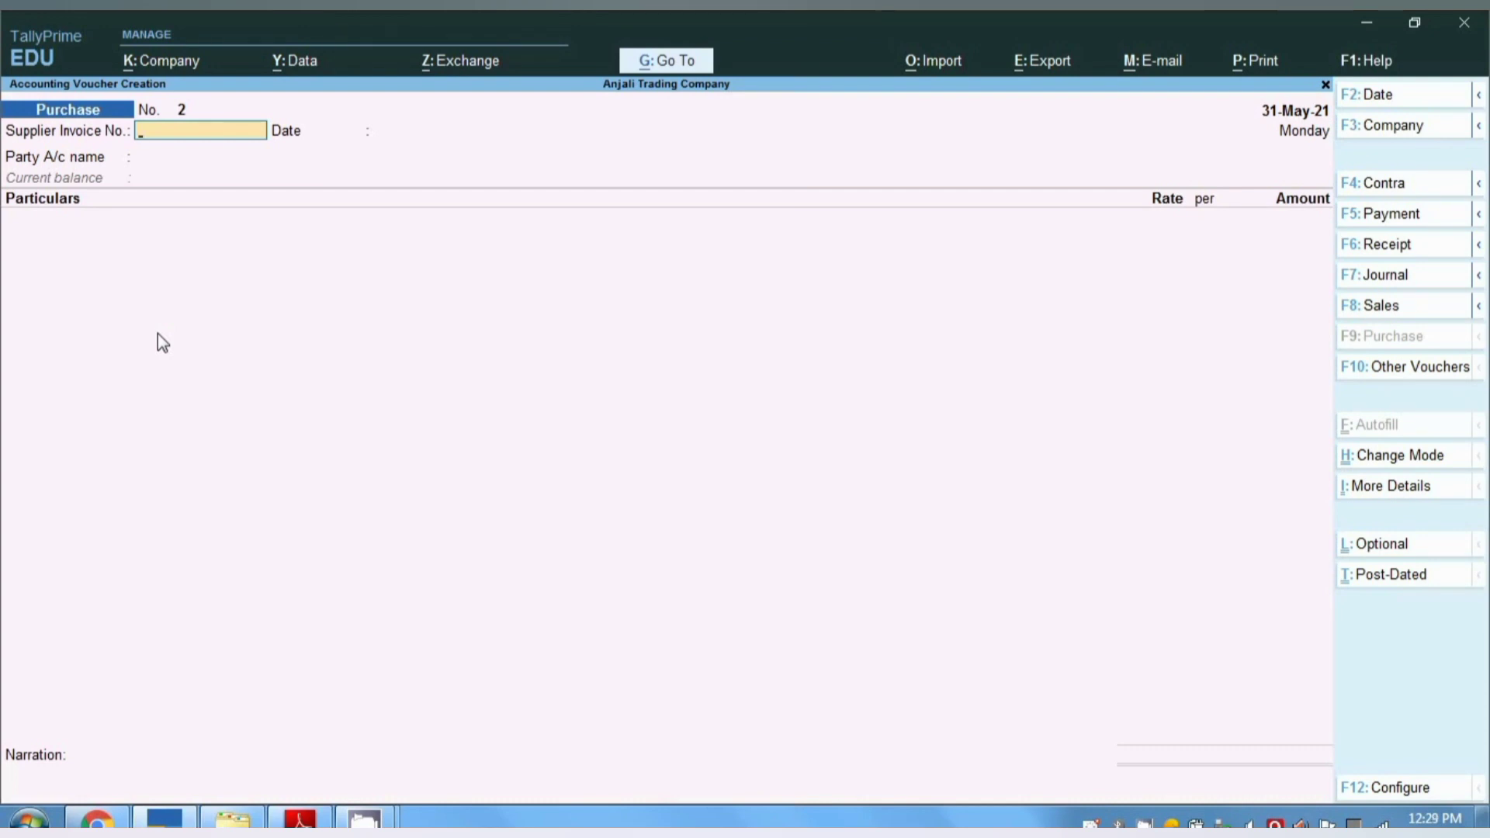
{"action": "left_click", "coordinate": [1380, 286]}
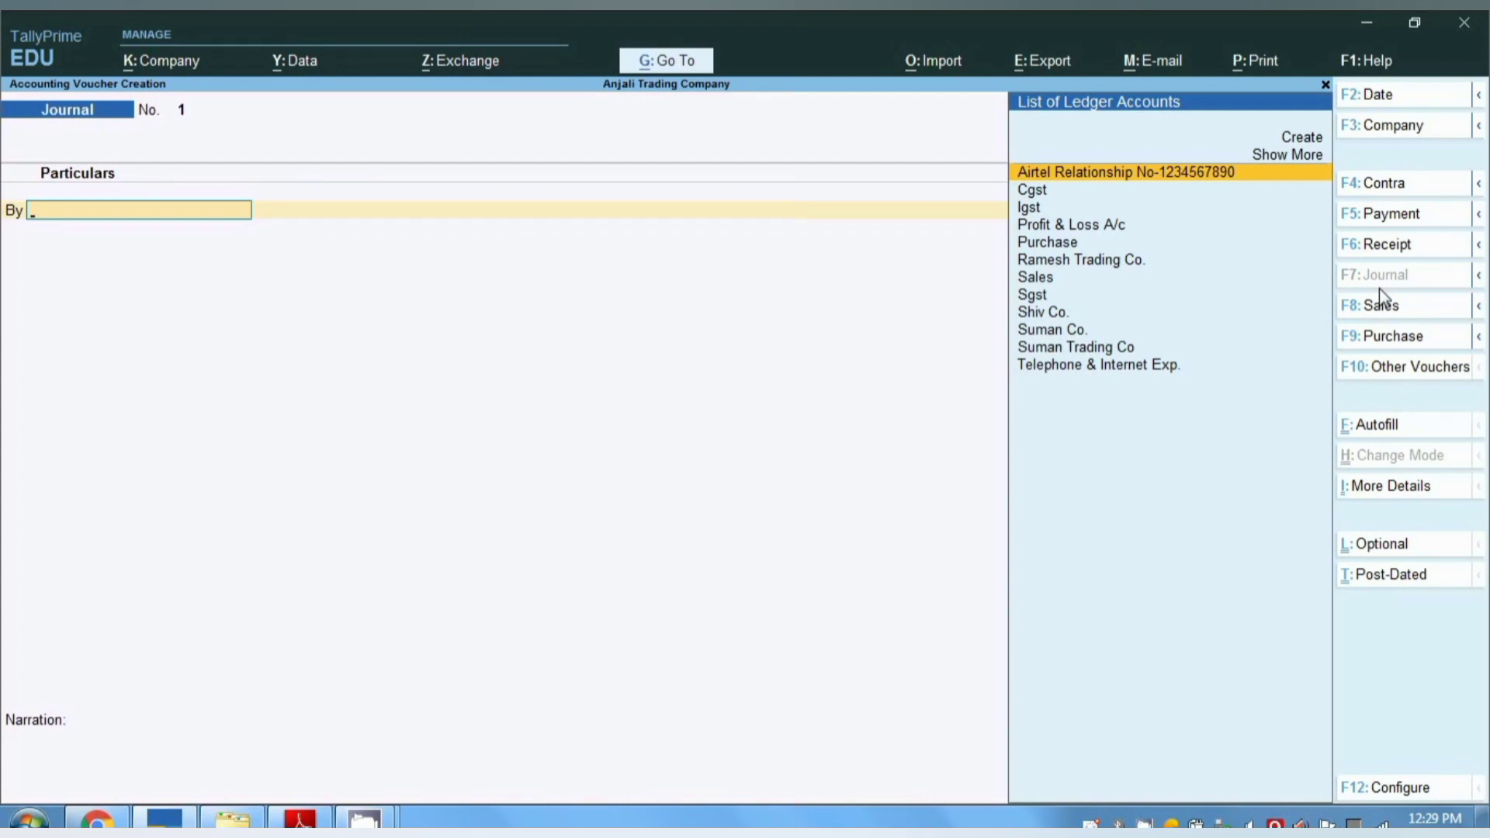
{"action": "key", "text": "F2"}
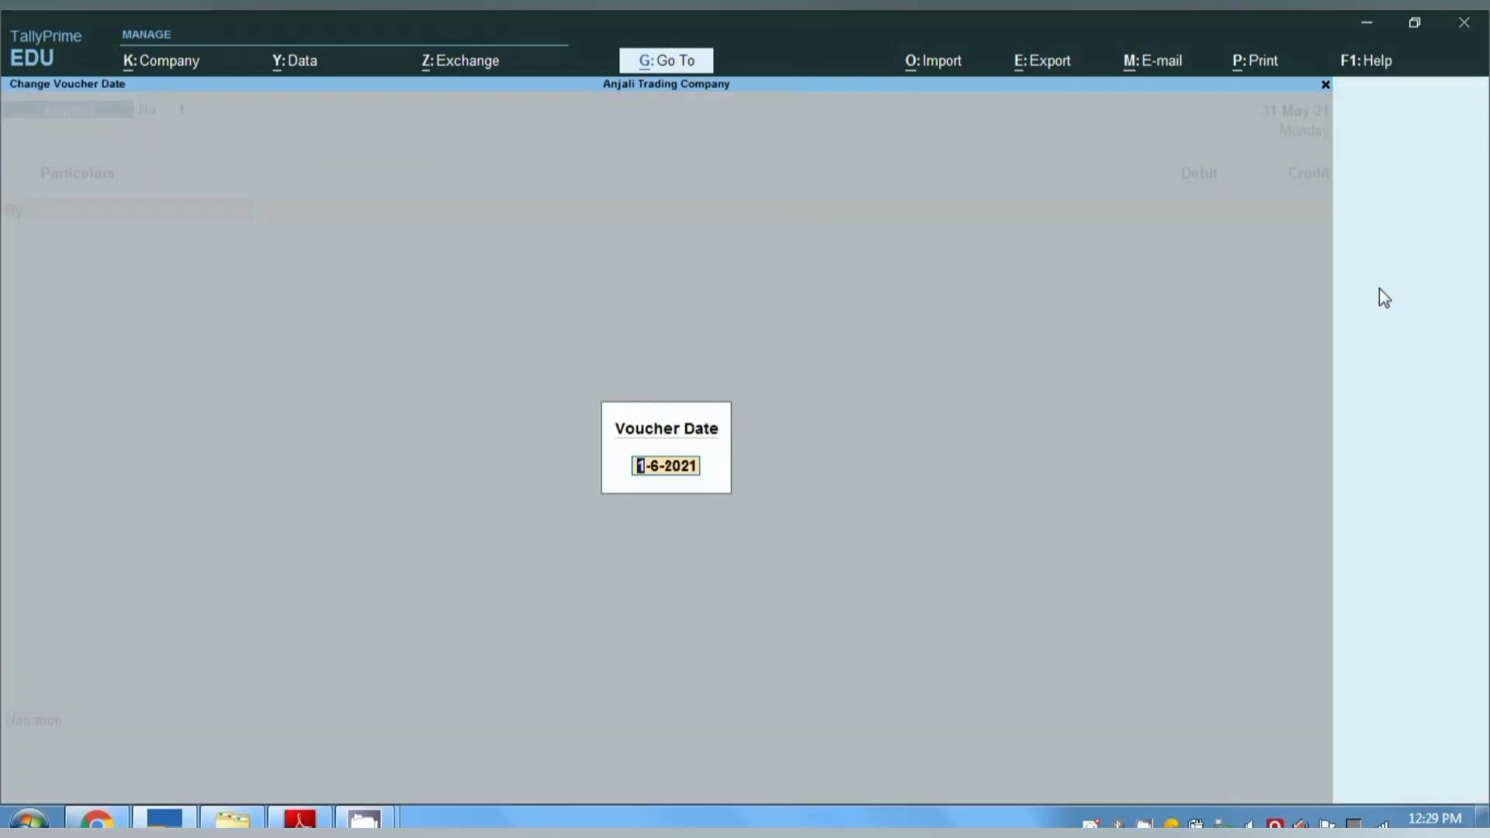
{"action": "type", "text": "1"}
{"action": "type", "text": "-5"}
{"action": "key", "text": "Return"}
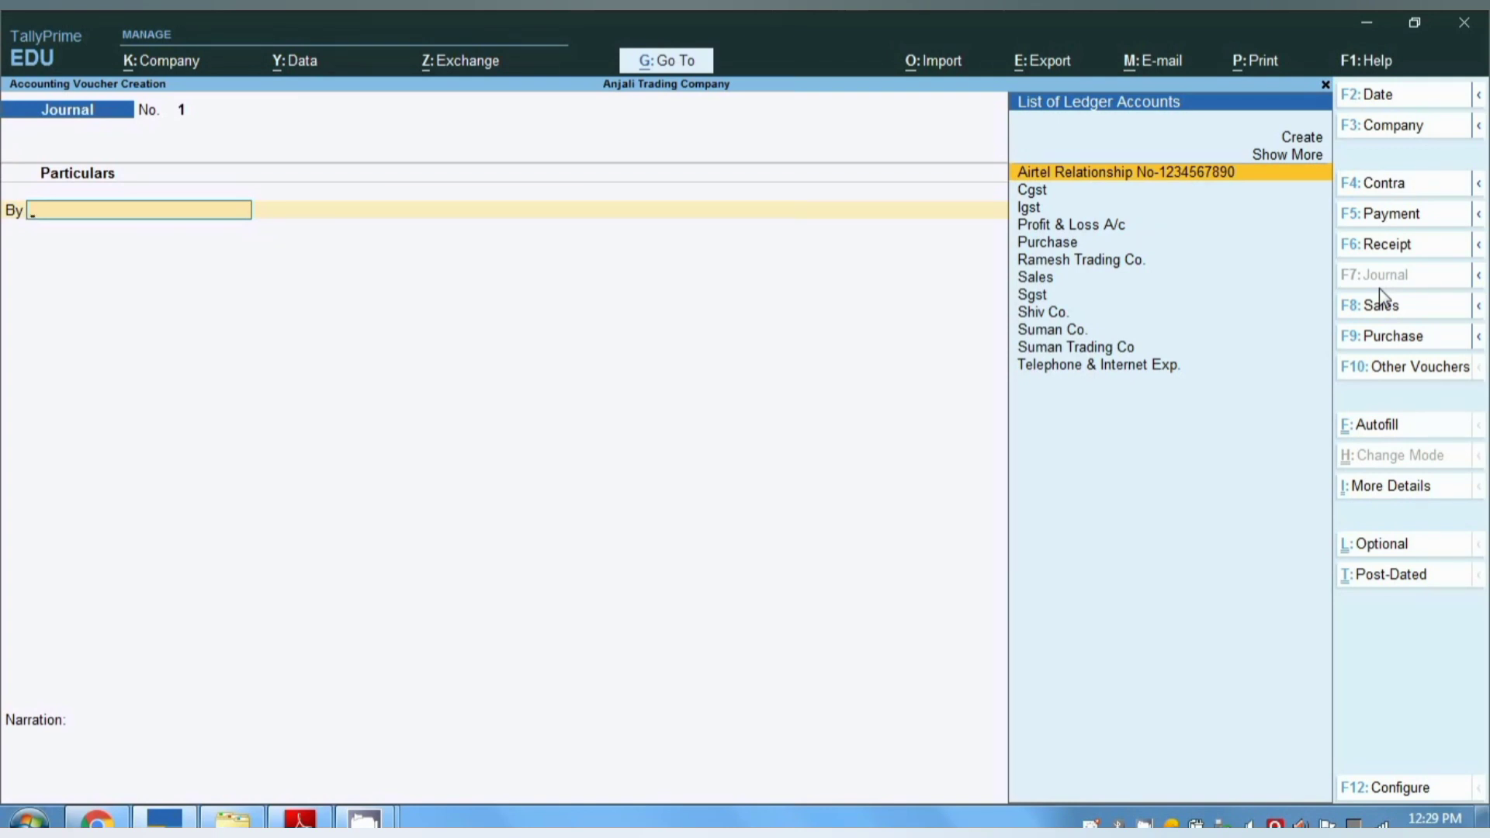
Step: Choose Telephone & Internet Exp. as the debit ledger on the first line of the journal voucher
{"action": "key", "text": "Down"}
{"action": "key", "text": "Down"}
{"action": "key", "text": "Down"}
{"action": "key", "text": "Down"}
{"action": "key", "text": "Down"}
{"action": "key", "text": "Down"}
{"action": "key", "text": "Down"}
{"action": "key", "text": "Down"}
{"action": "key", "text": "Down"}
{"action": "key", "text": "Down"}
{"action": "key", "text": "Down"}
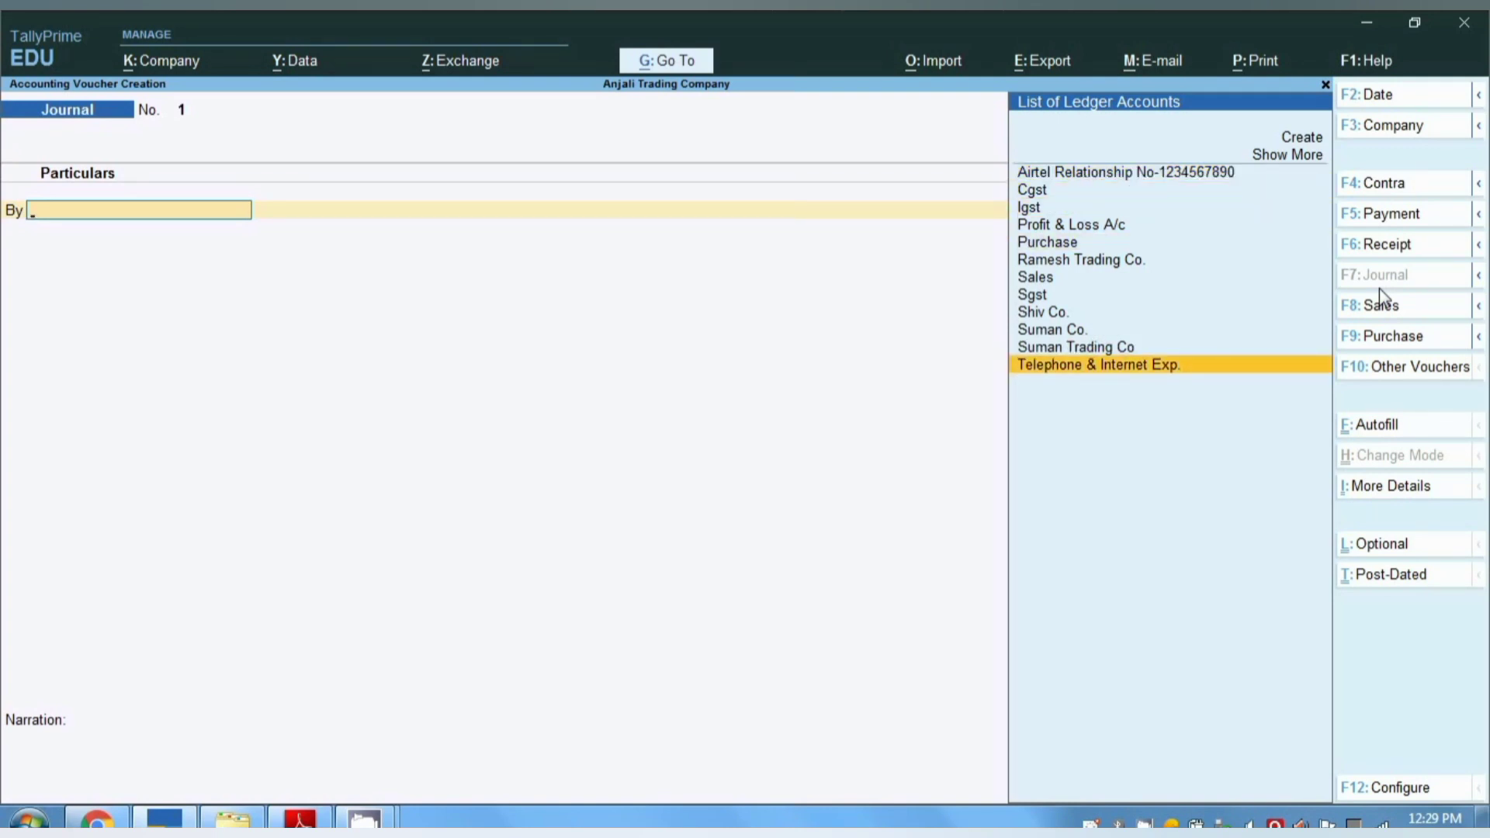
{"action": "key", "text": "Return"}
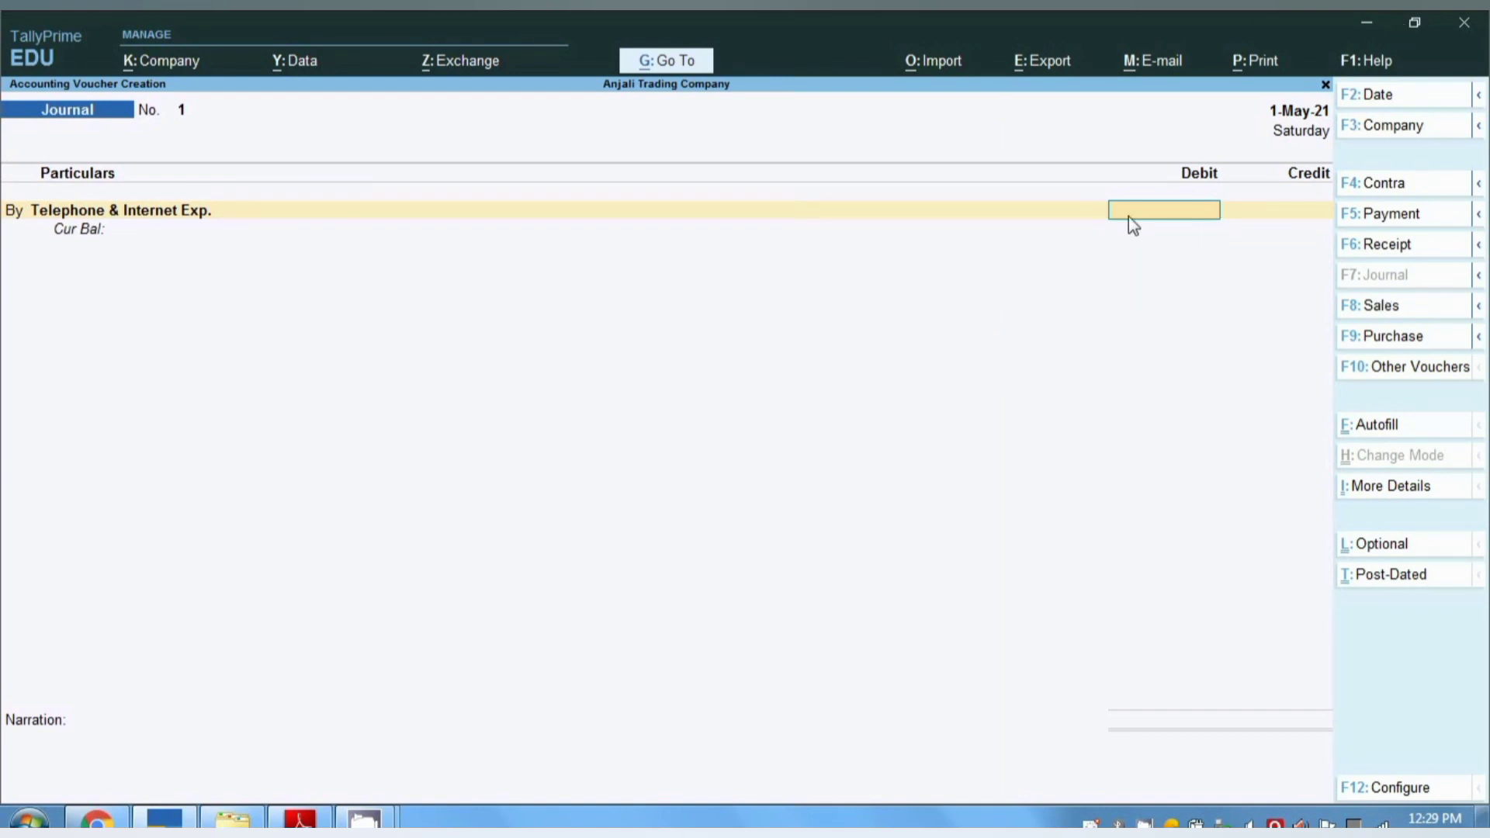
Step: Look up the taxable value in the internet bill PDF, and enter 313 as the expense debit in TallyPrime
{"action": "left_click", "coordinate": [301, 822]}
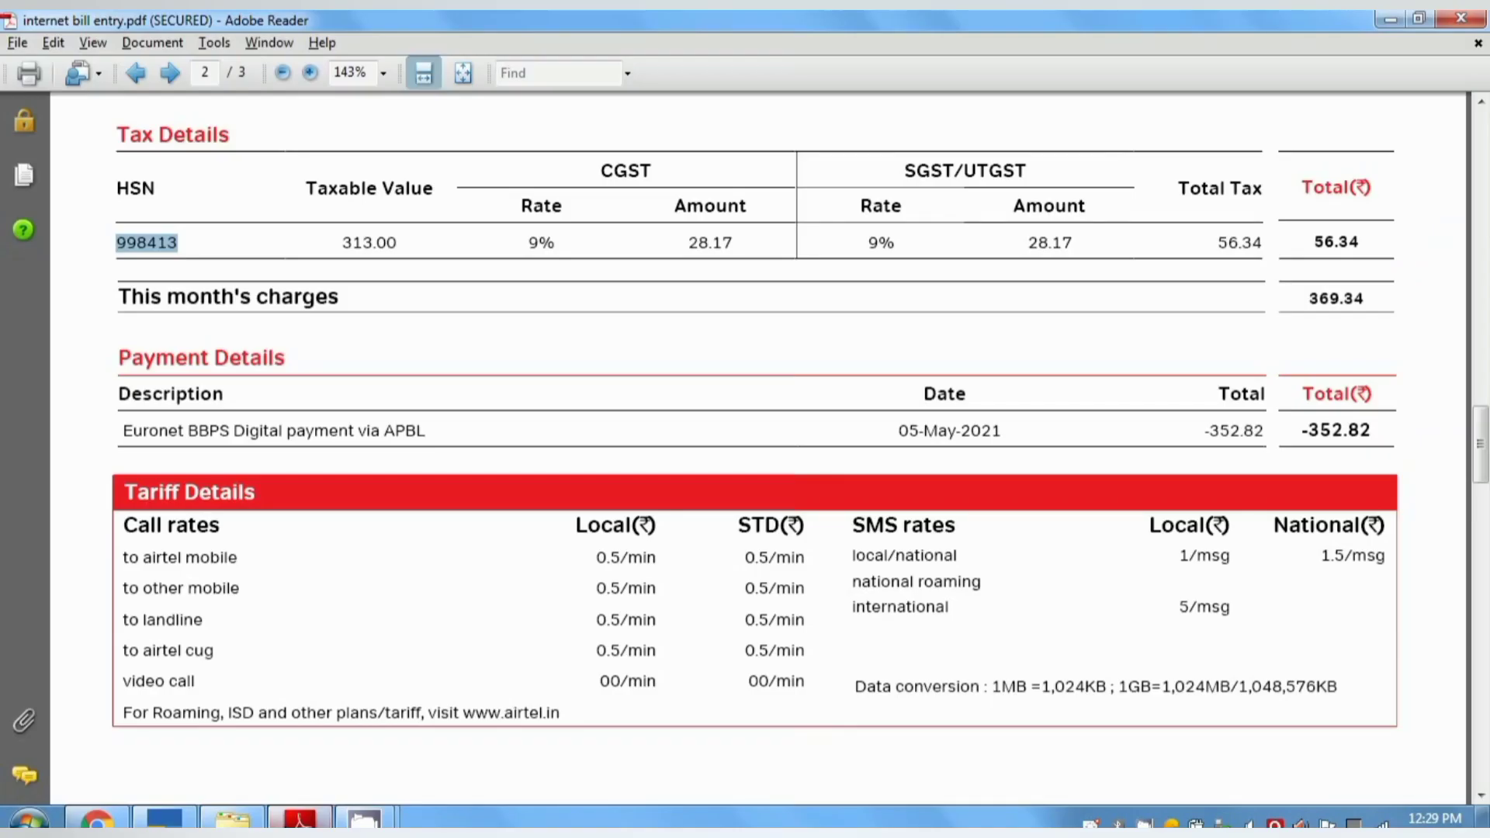
{"action": "left_click", "coordinate": [555, 292]}
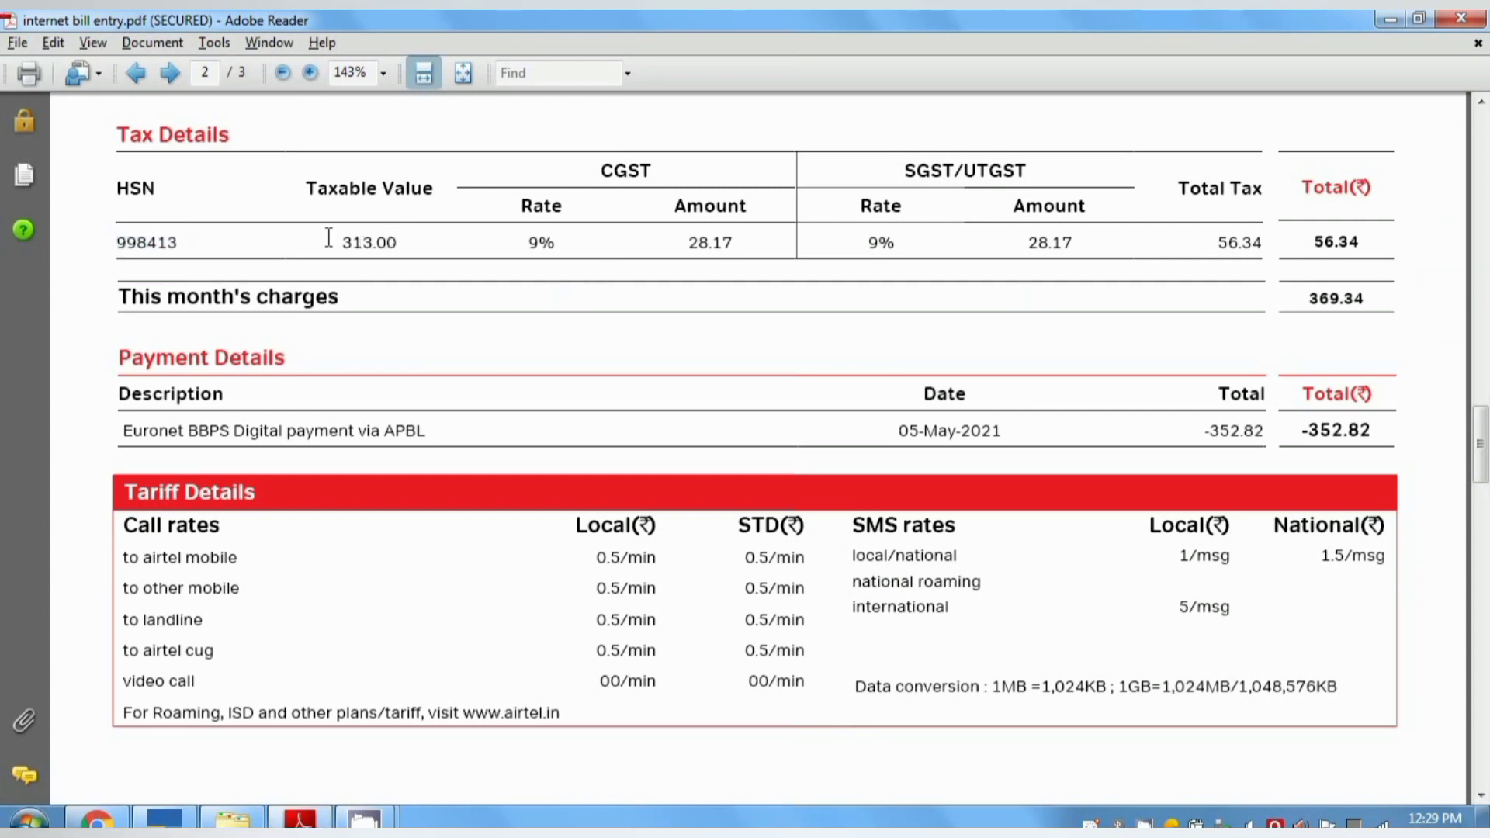
{"action": "left_click_drag", "start_coordinate": [339, 242], "coordinate": [402, 244]}
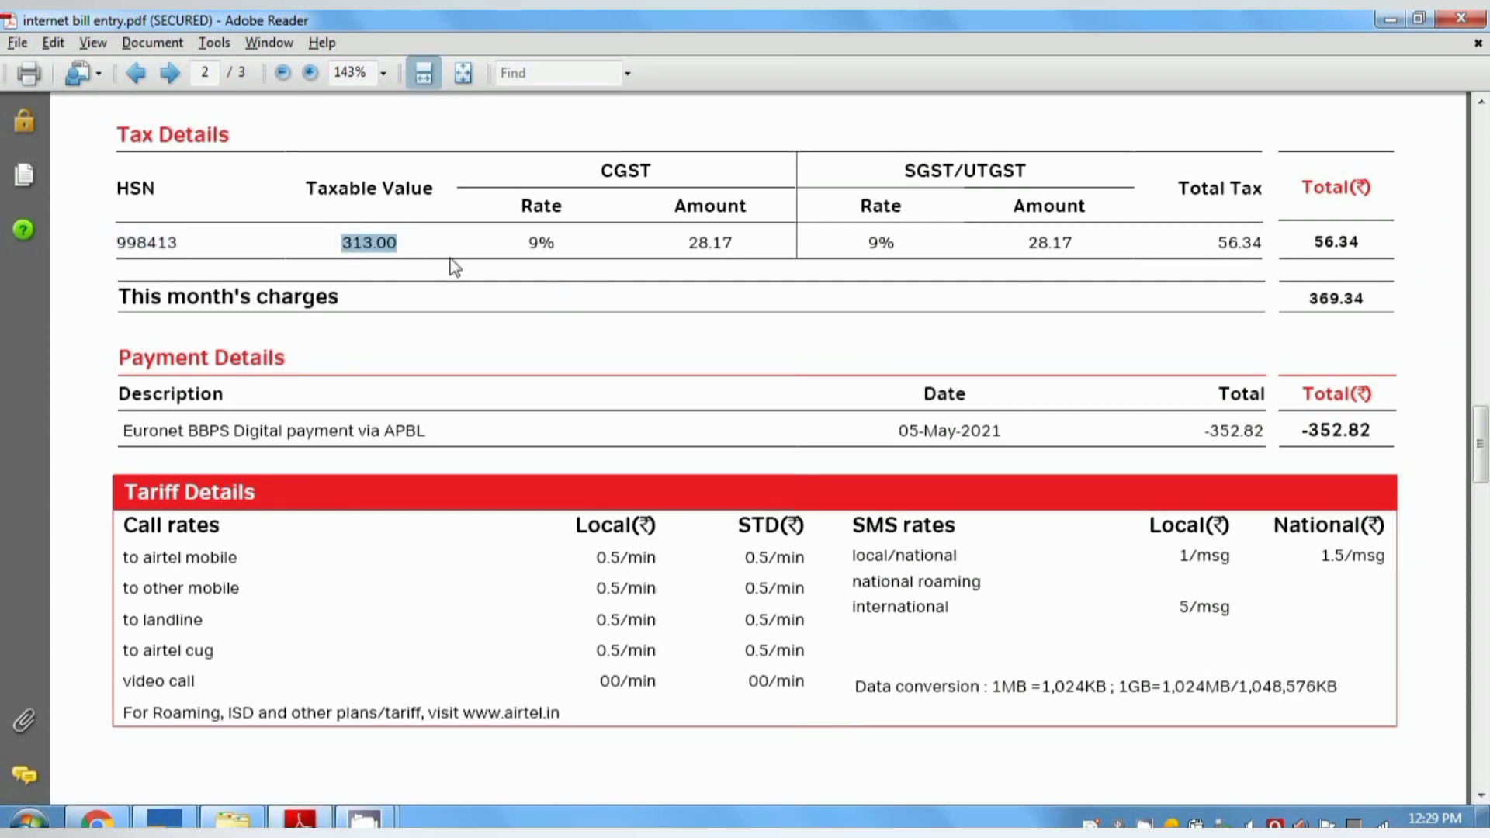
{"action": "key", "text": "alt+Tab"}
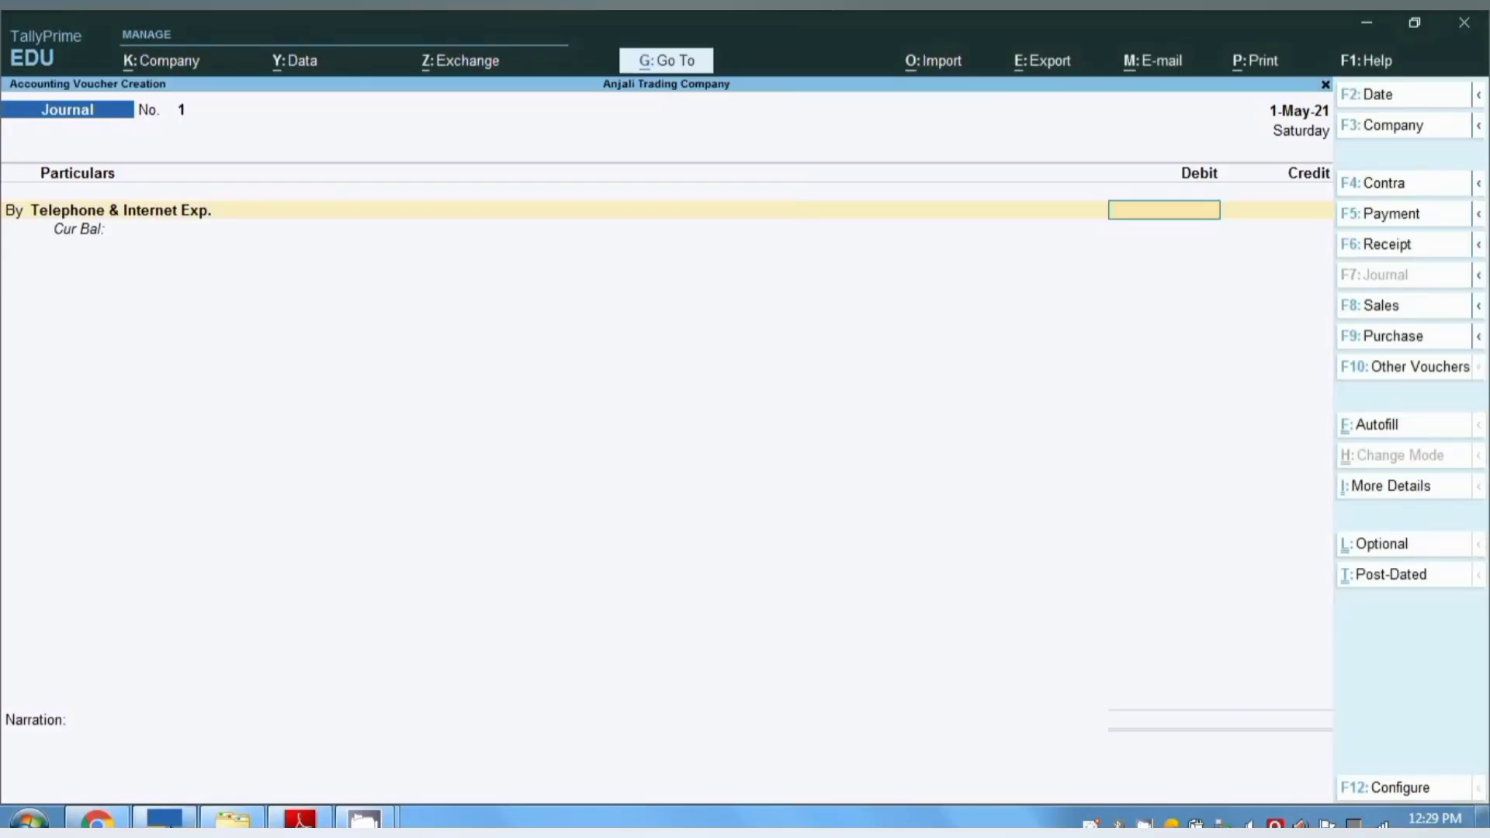
{"action": "type", "text": "313"}
{"action": "key", "text": "Return"}
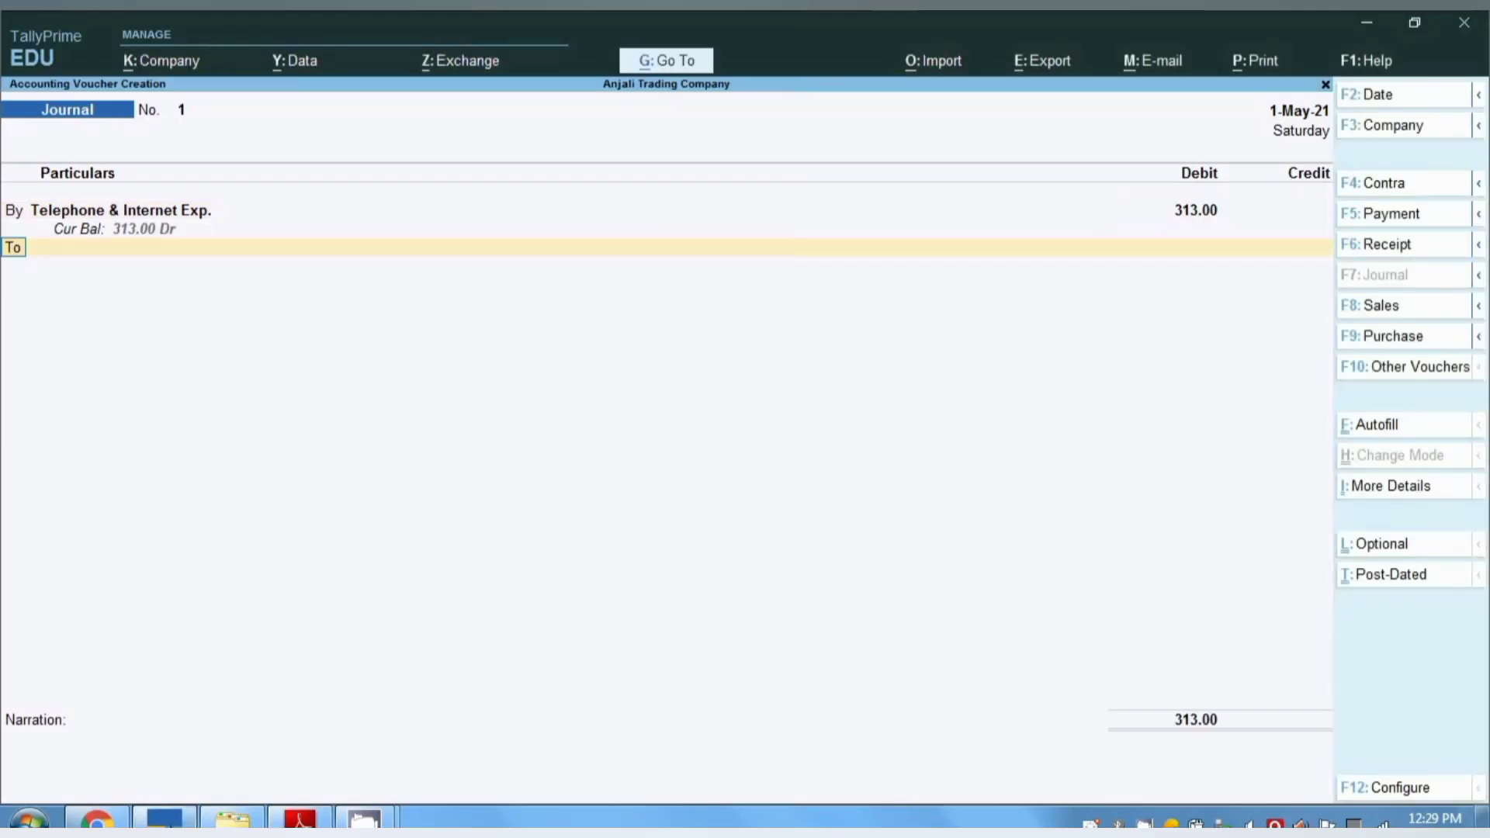
Step: Add a second debit line to the journal voucher for the Cgst ledger
{"action": "key", "text": "b"}
{"action": "key", "text": "Return"}
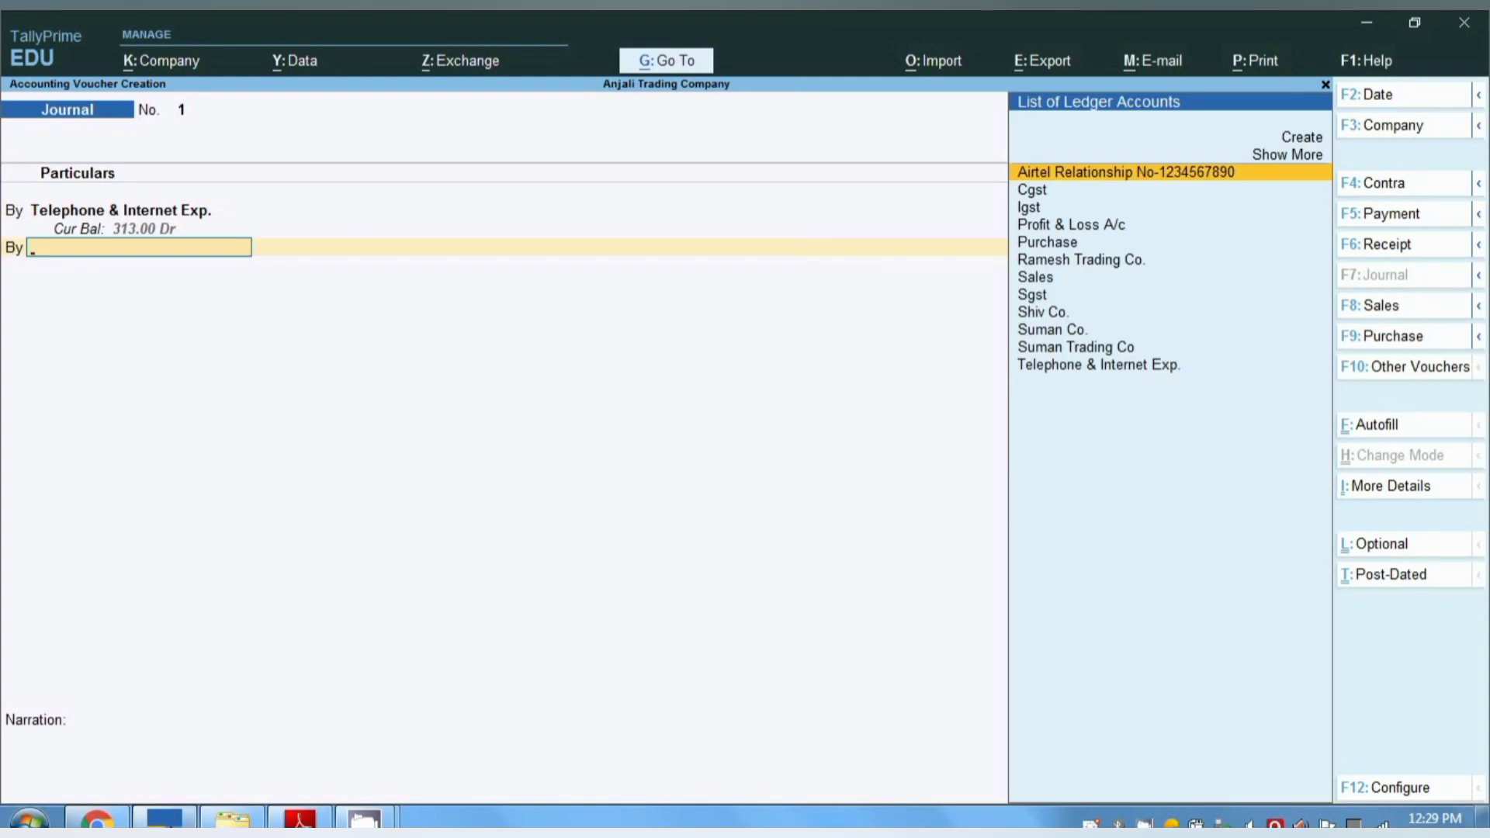
{"action": "type", "text": "Cg"}
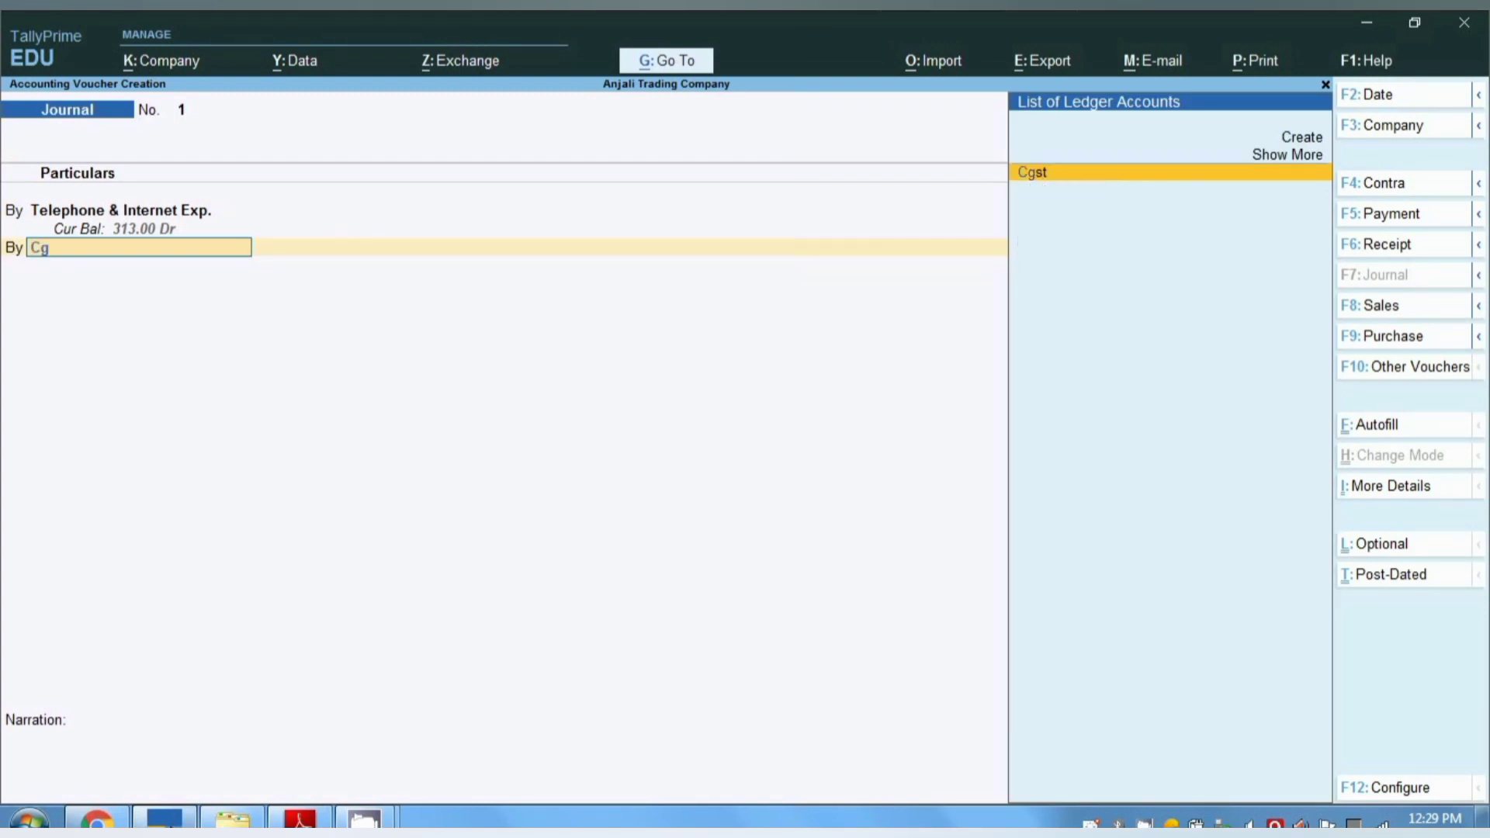
{"action": "type", "text": "s"}
{"action": "key", "text": "Return"}
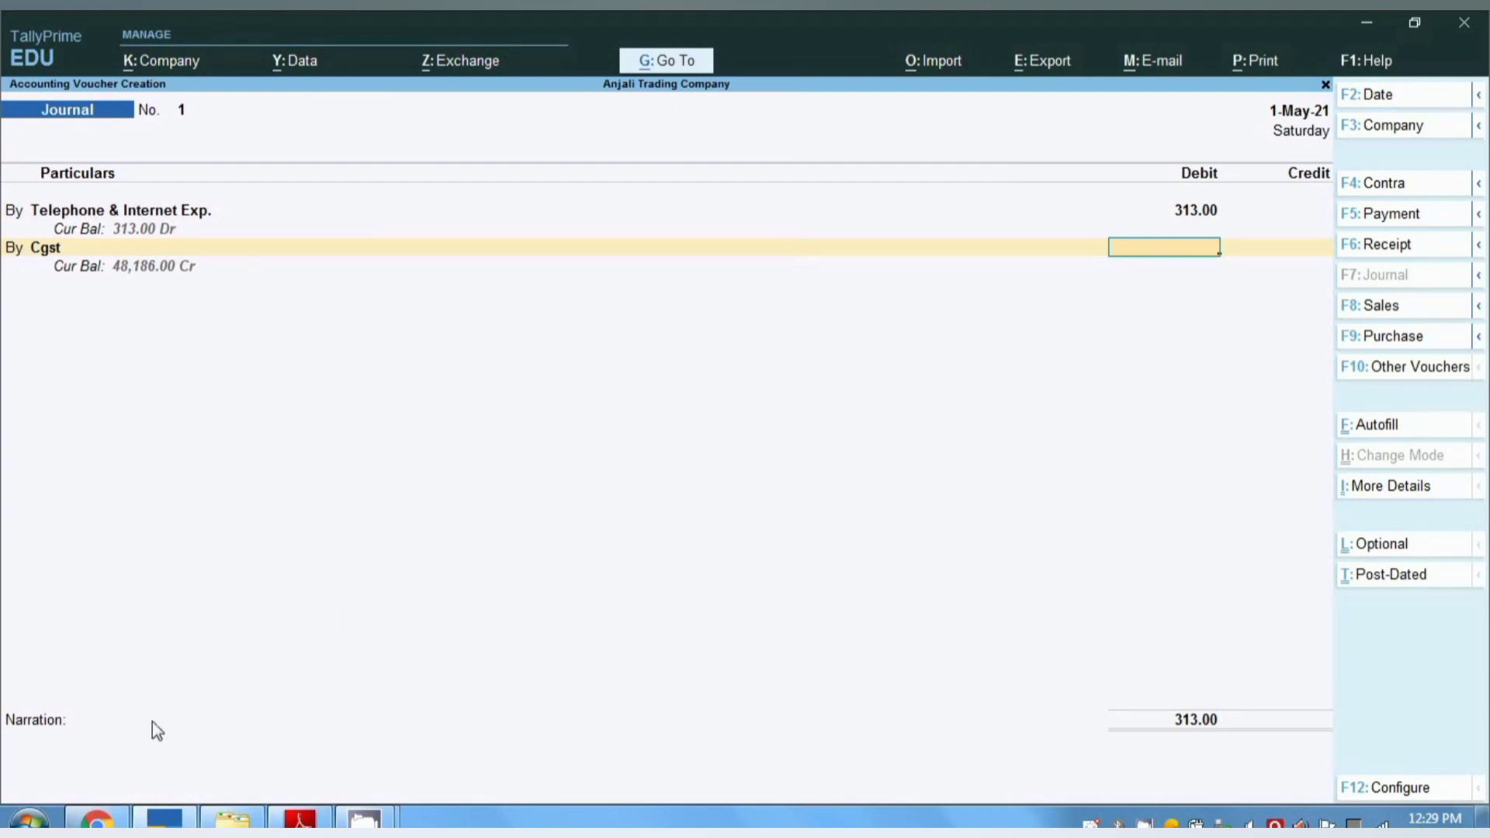
Step: Look up the CGST amount in the internet bill PDF, and enter 28.17 as the Cgst debit in TallyPrime
{"action": "left_click", "coordinate": [301, 819]}
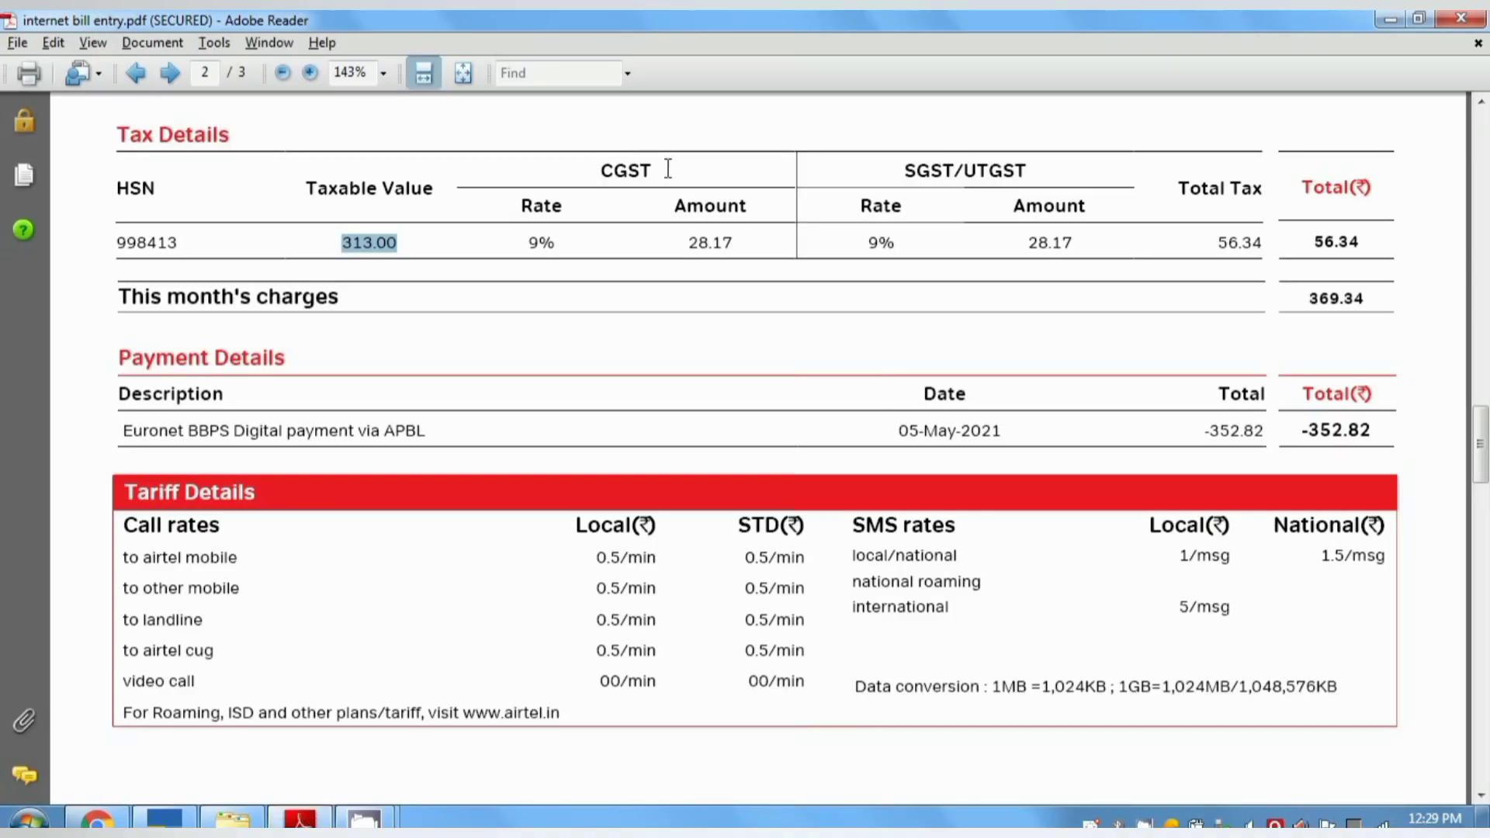
{"action": "left_click_drag", "start_coordinate": [677, 241], "coordinate": [738, 244]}
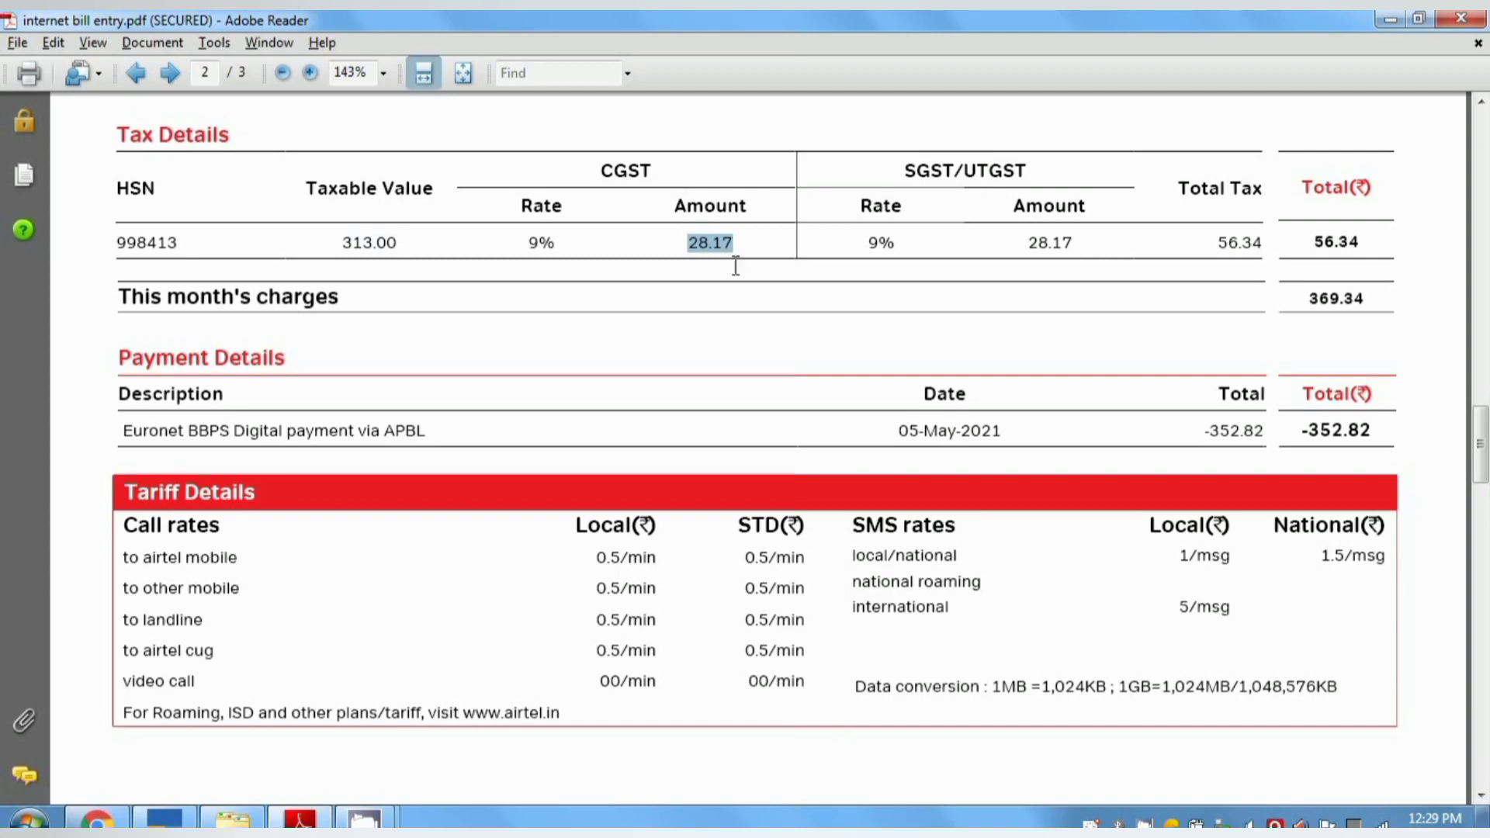
{"action": "left_click", "coordinate": [187, 821]}
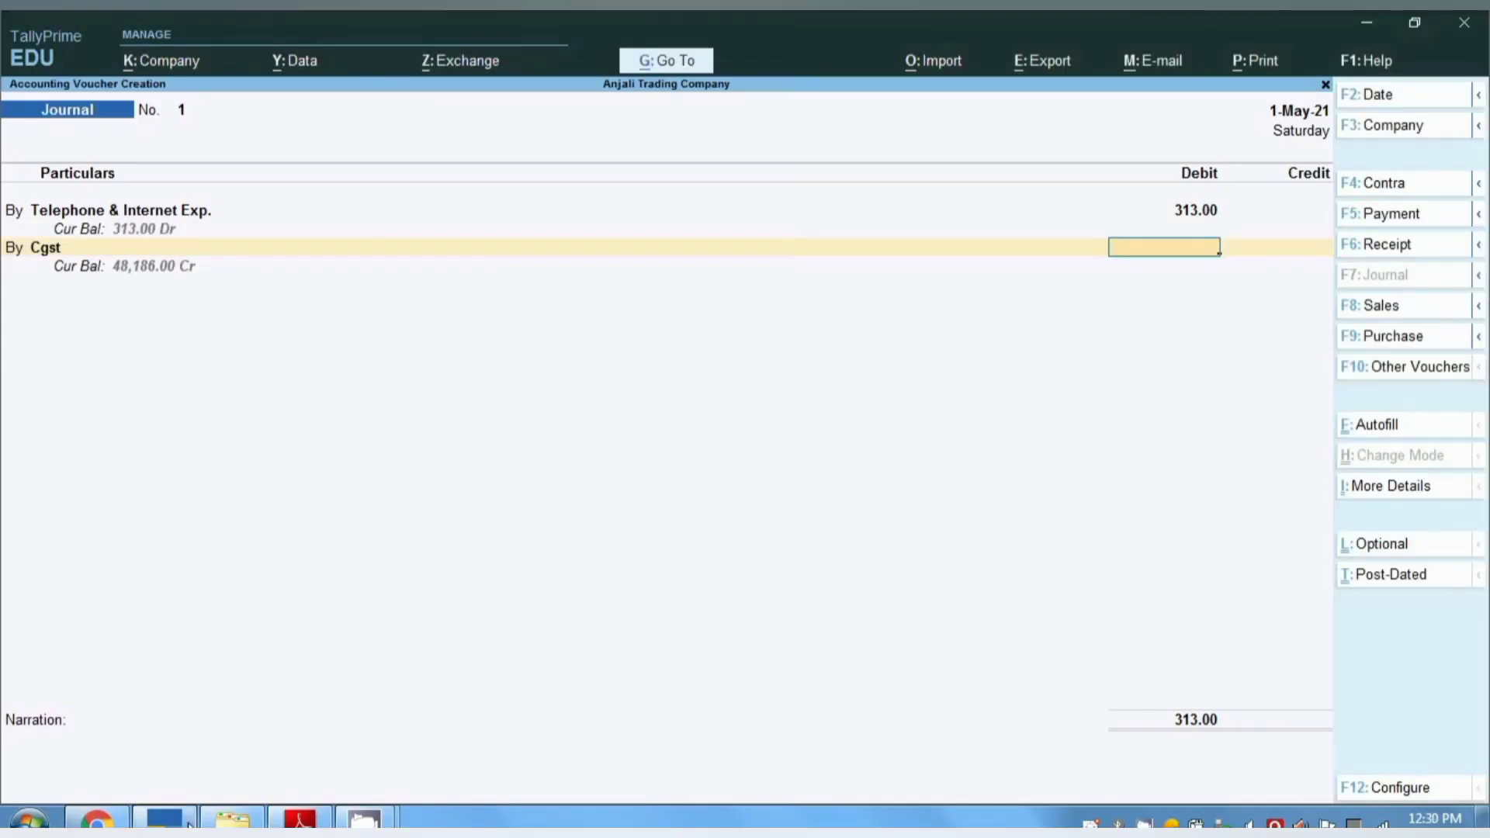
{"action": "type", "text": "28.17"}
{"action": "key", "text": "Return"}
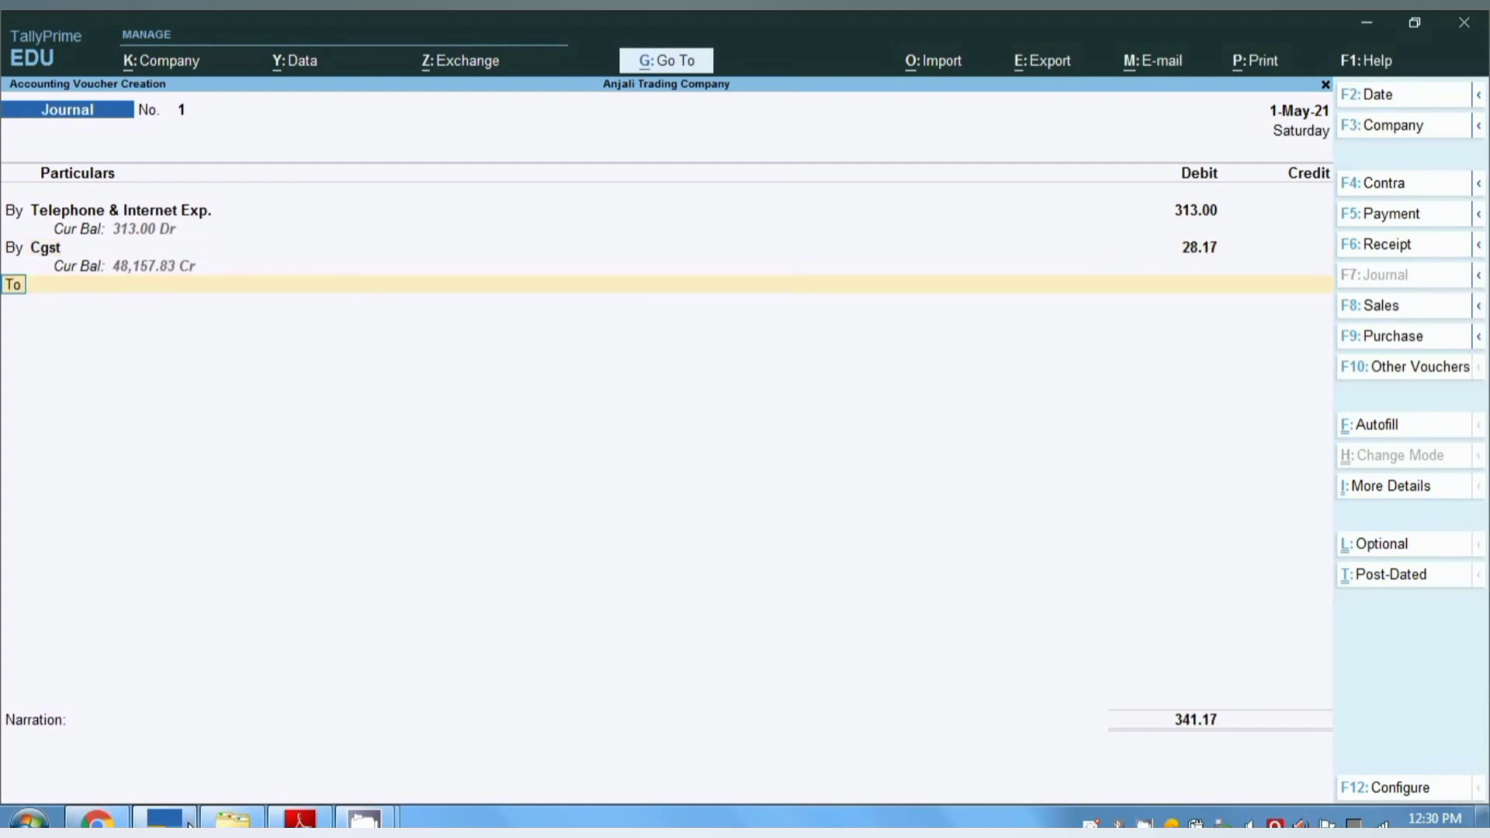
Step: Add a third debit line for the Sgst ledger with an amount of 28.17
{"action": "type", "text": "b"}
{"action": "key", "text": "Return"}
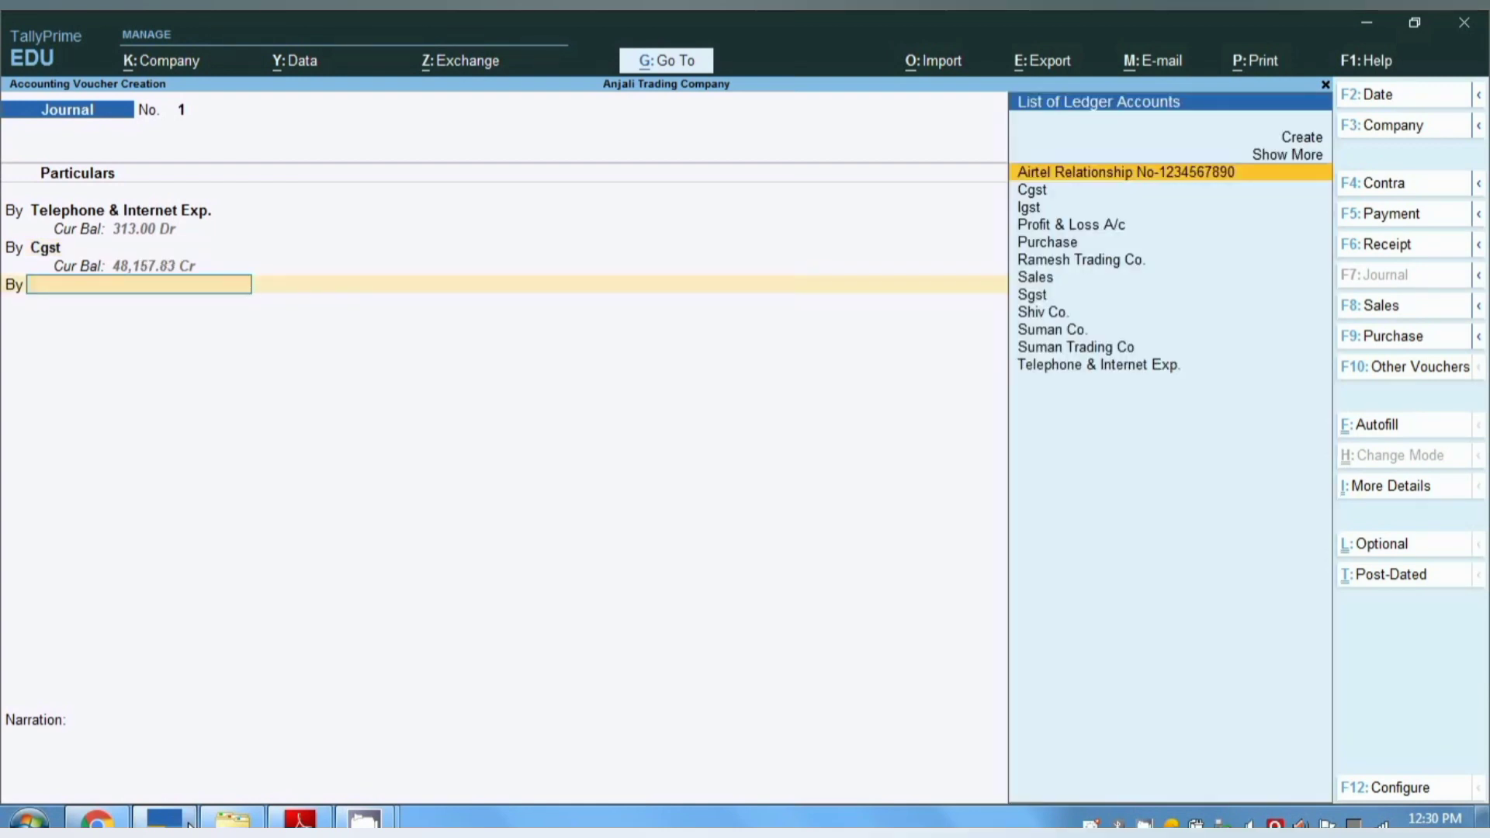
{"action": "type", "text": "sg"}
{"action": "key", "text": "Return"}
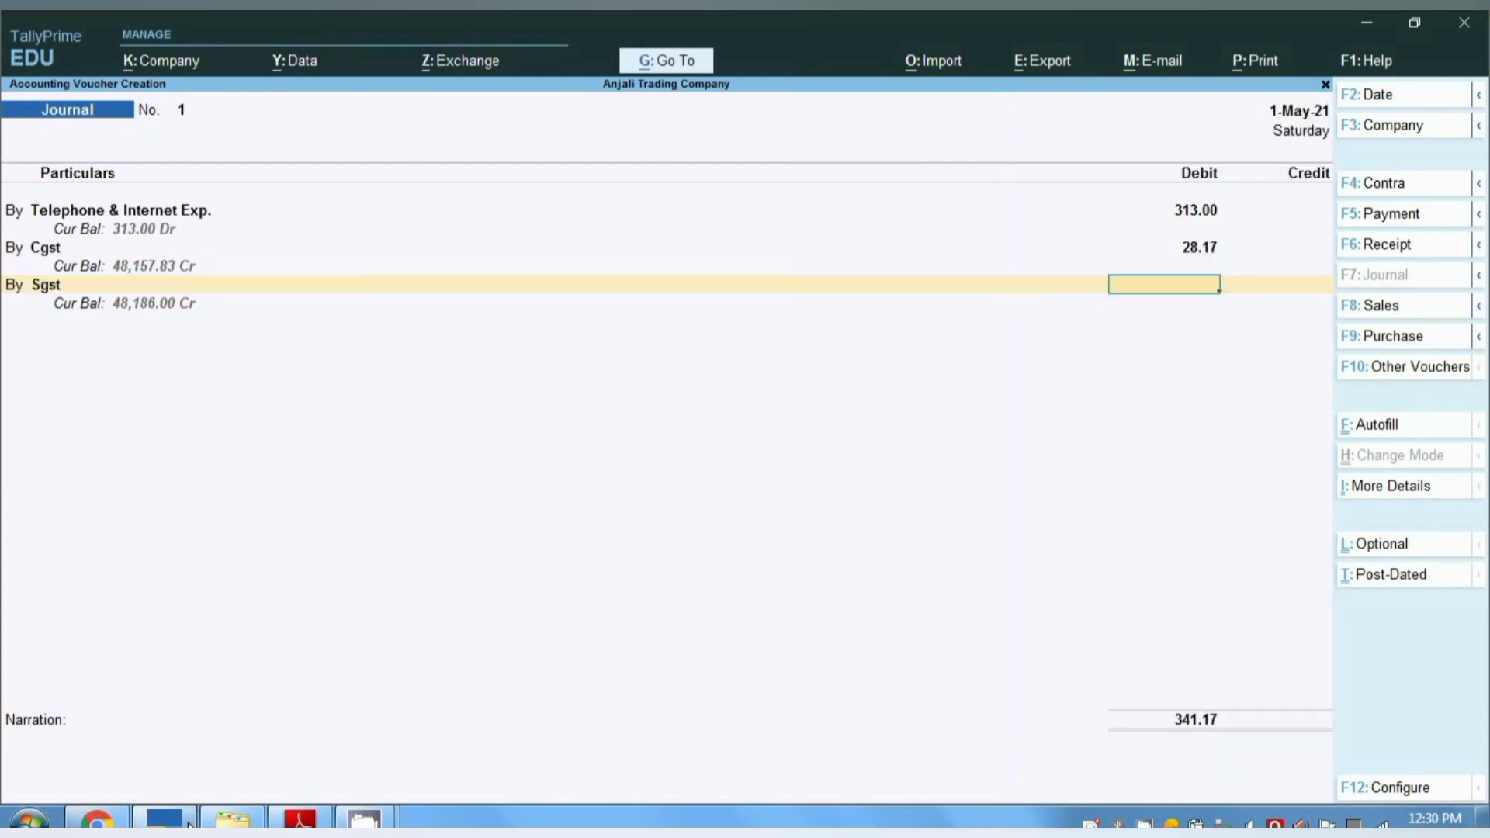
{"action": "type", "text": "28.17"}
{"action": "key", "text": "Return"}
Step: Credit the Airtel supplier ledger with 369.34, and check the amount against this month's charges in the bill PDF
{"action": "key", "text": "Return"}
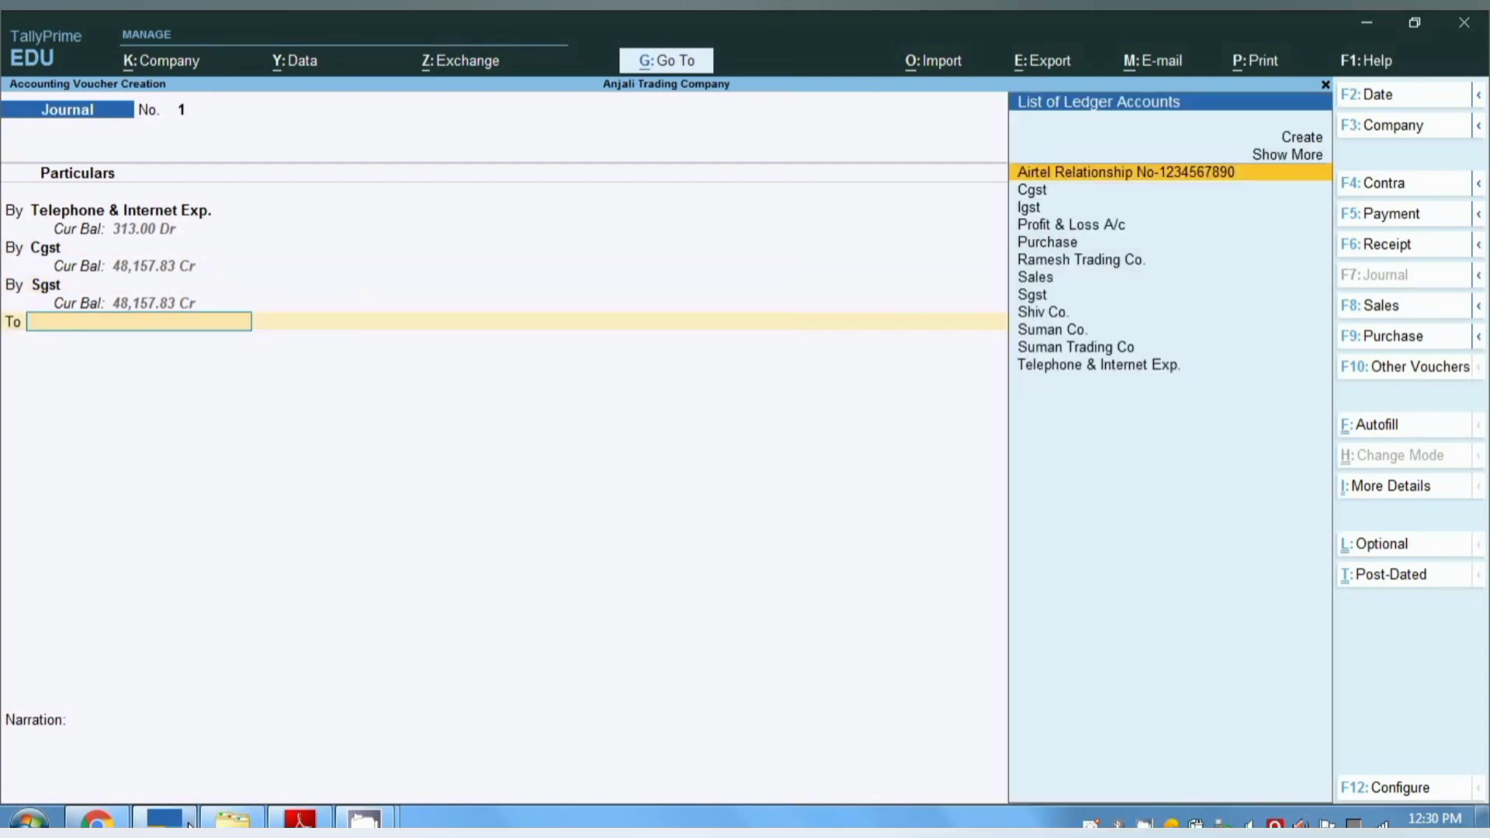
{"action": "key", "text": "Return"}
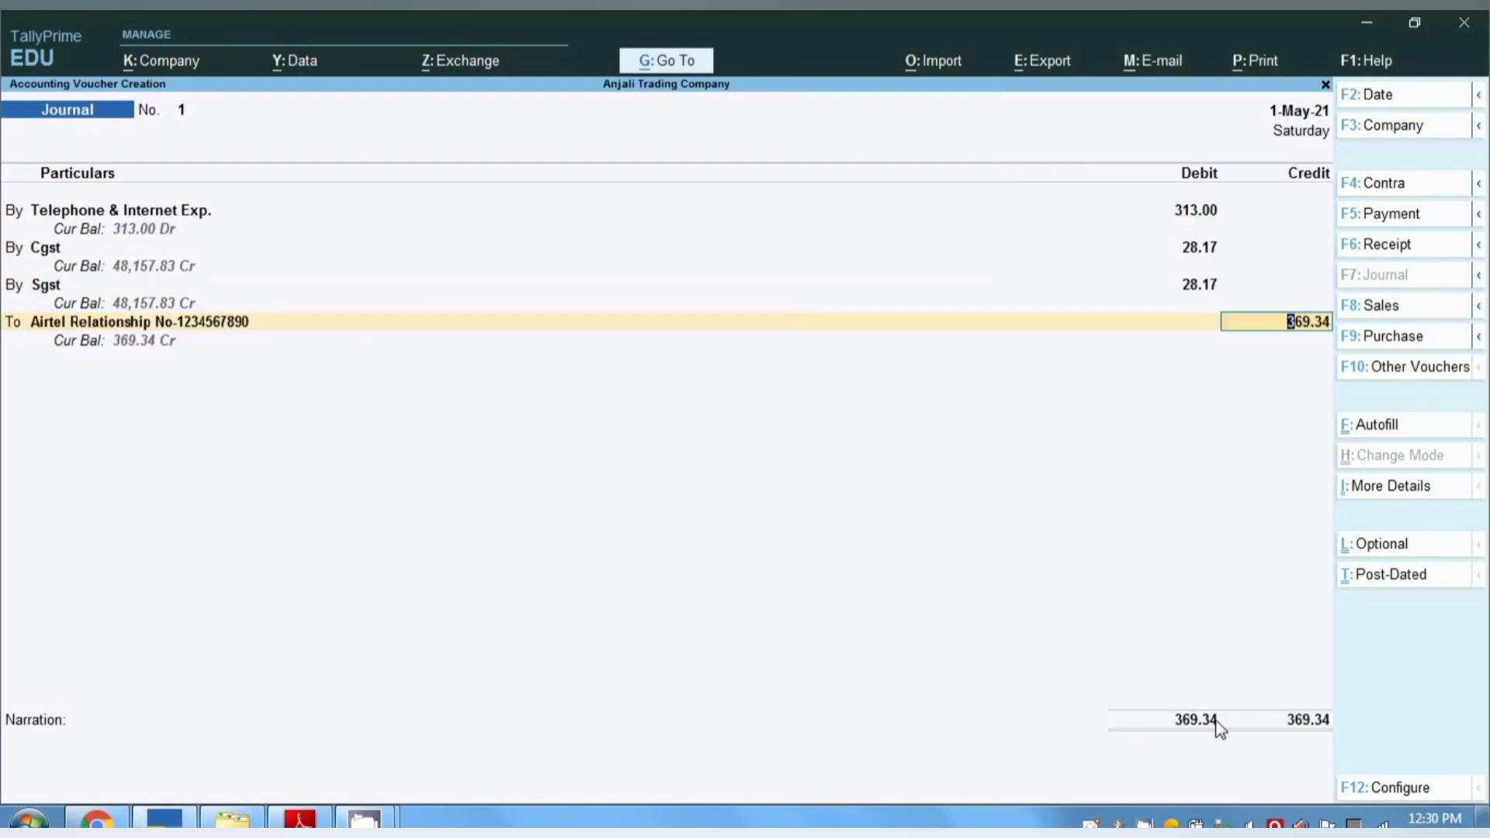
{"action": "key", "text": "Return"}
{"action": "left_click", "coordinate": [300, 819]}
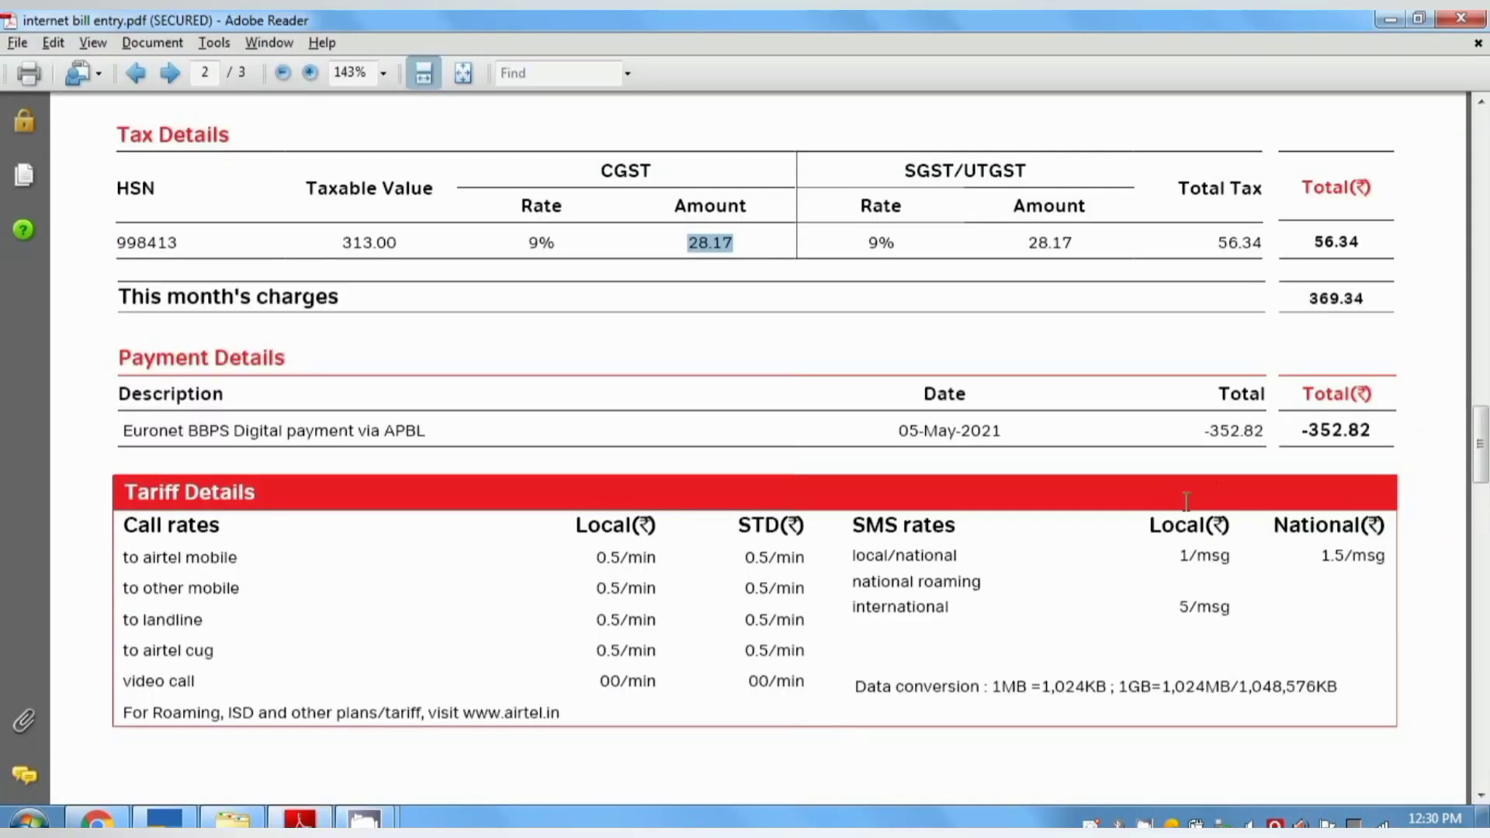
{"action": "left_click", "coordinate": [163, 819]}
Step: Enter the narration "intrnet bill for the month of april" and save the journal voucher
{"action": "type", "text": "intrnet bill"}
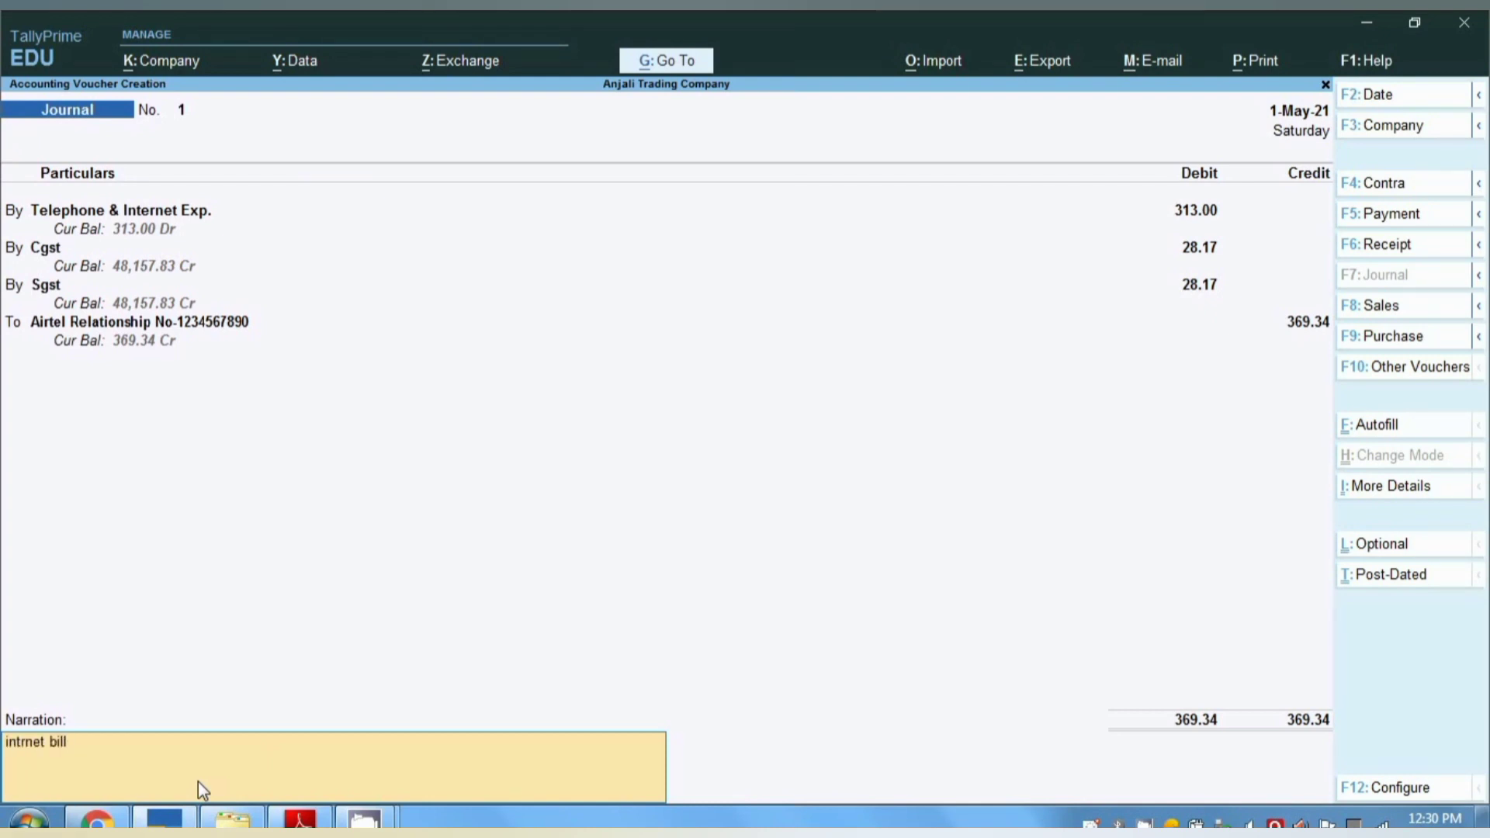
{"action": "type", "text": " for the month of april"}
{"action": "key", "text": "Return"}
{"action": "key", "text": "Return"}
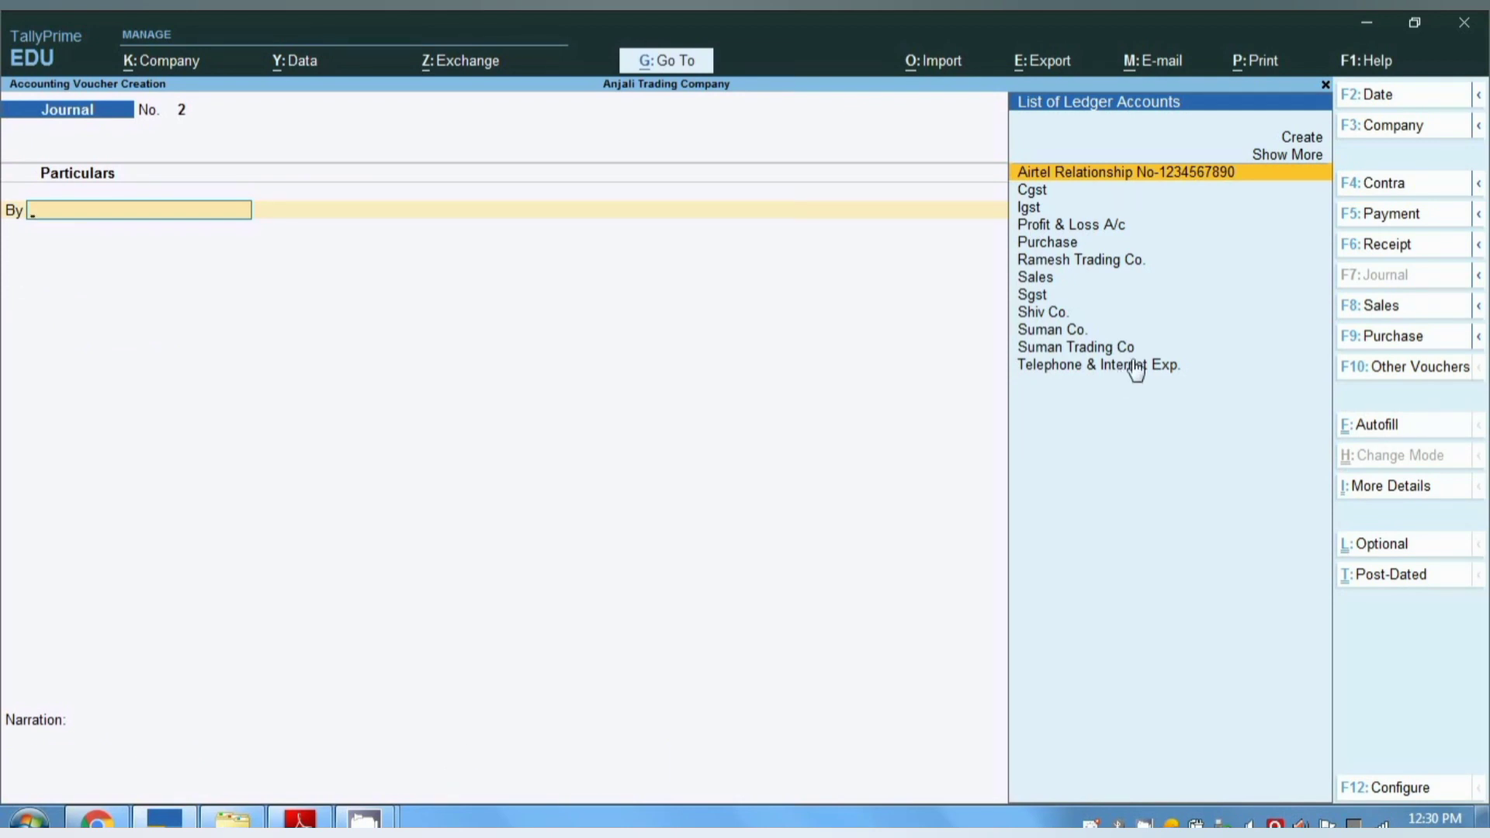
Step: Start a purchase voucher in Accounting Invoice mode and date it 1-5-2021
{"action": "left_click", "coordinate": [1352, 341]}
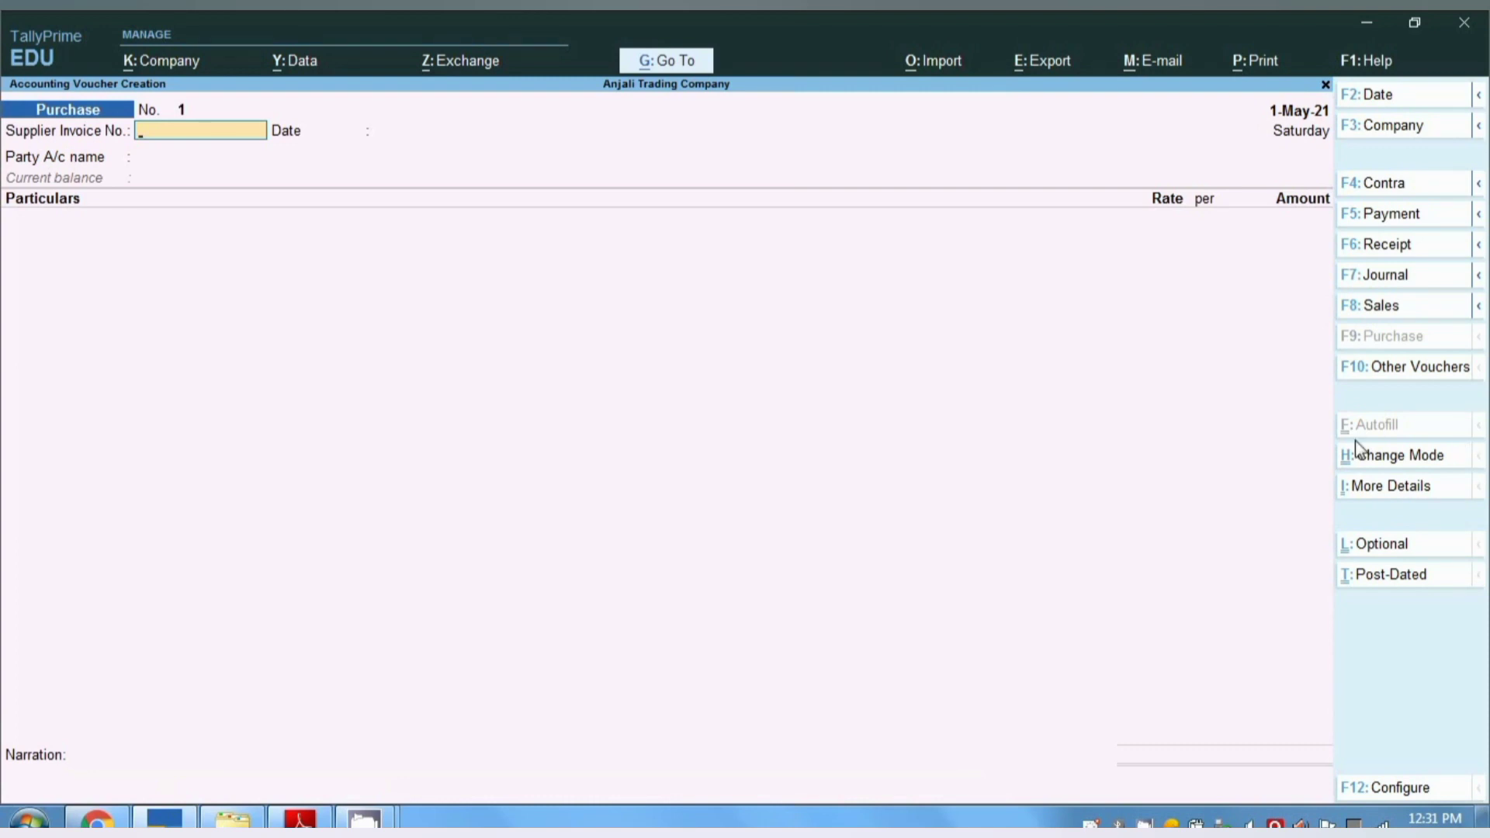
{"action": "left_click", "coordinate": [1370, 465]}
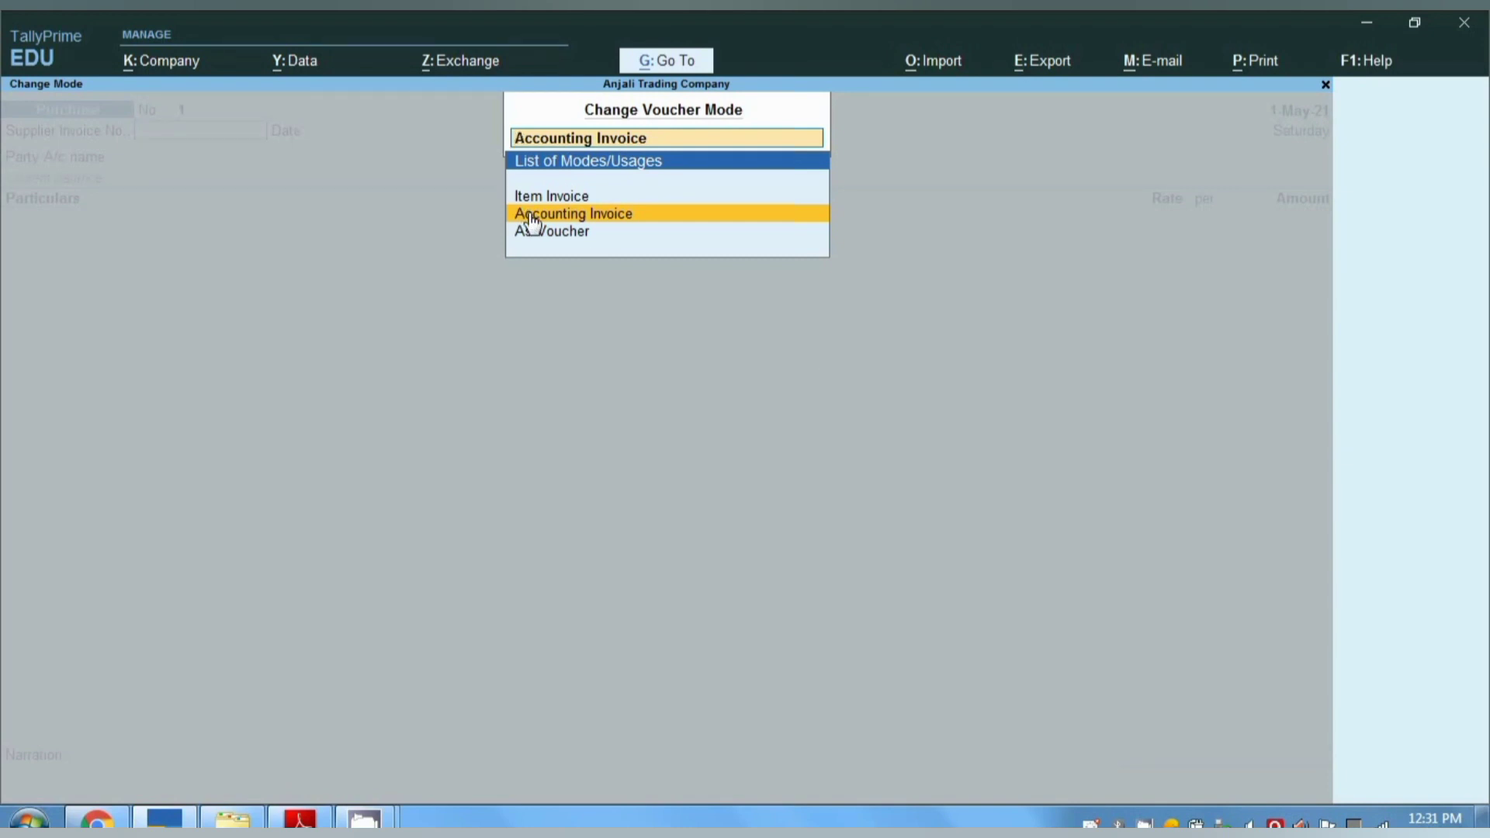
{"action": "left_click", "coordinate": [572, 221]}
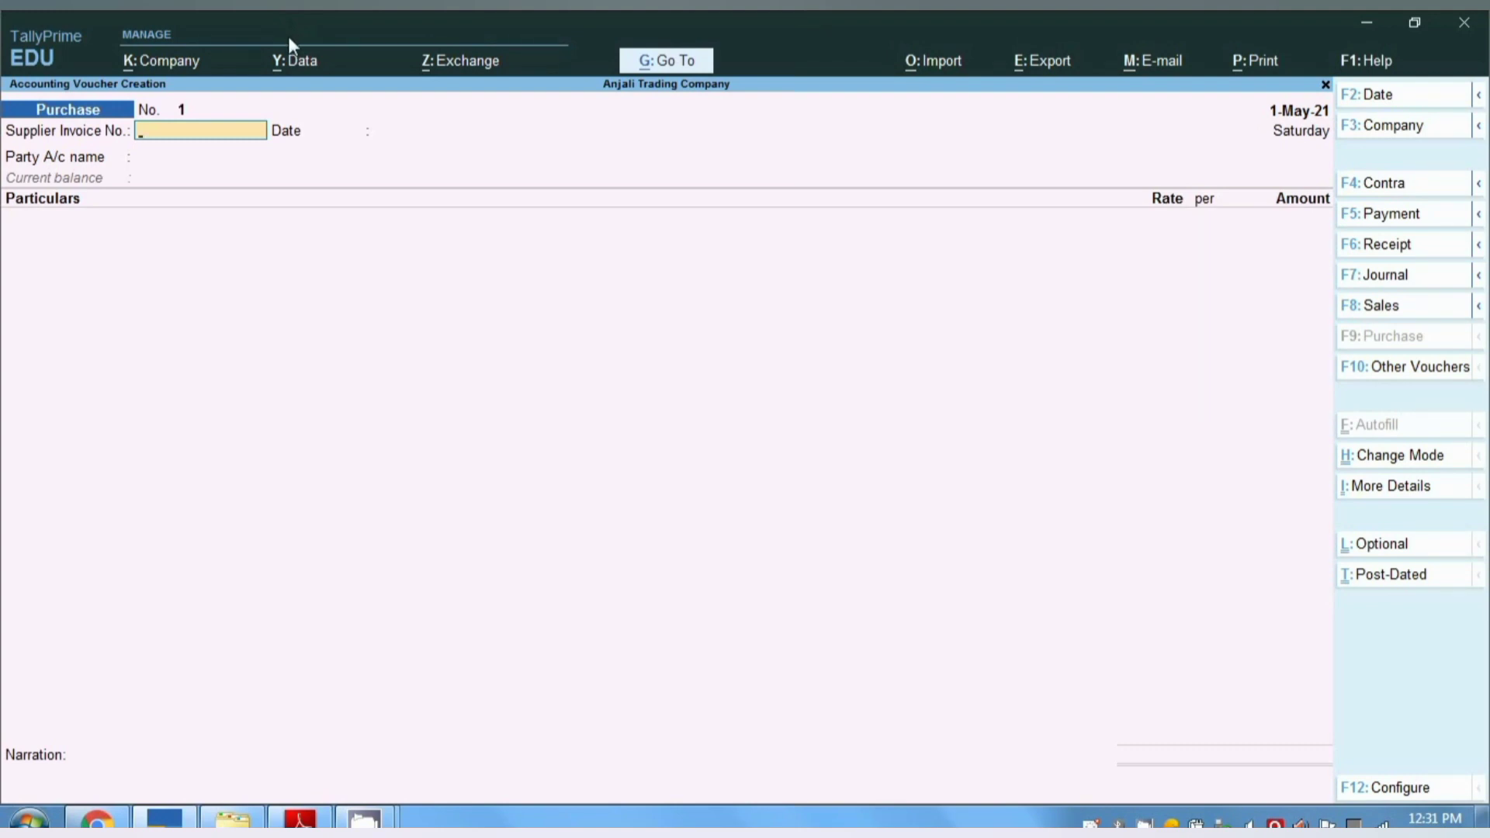
{"action": "key", "text": "F2"}
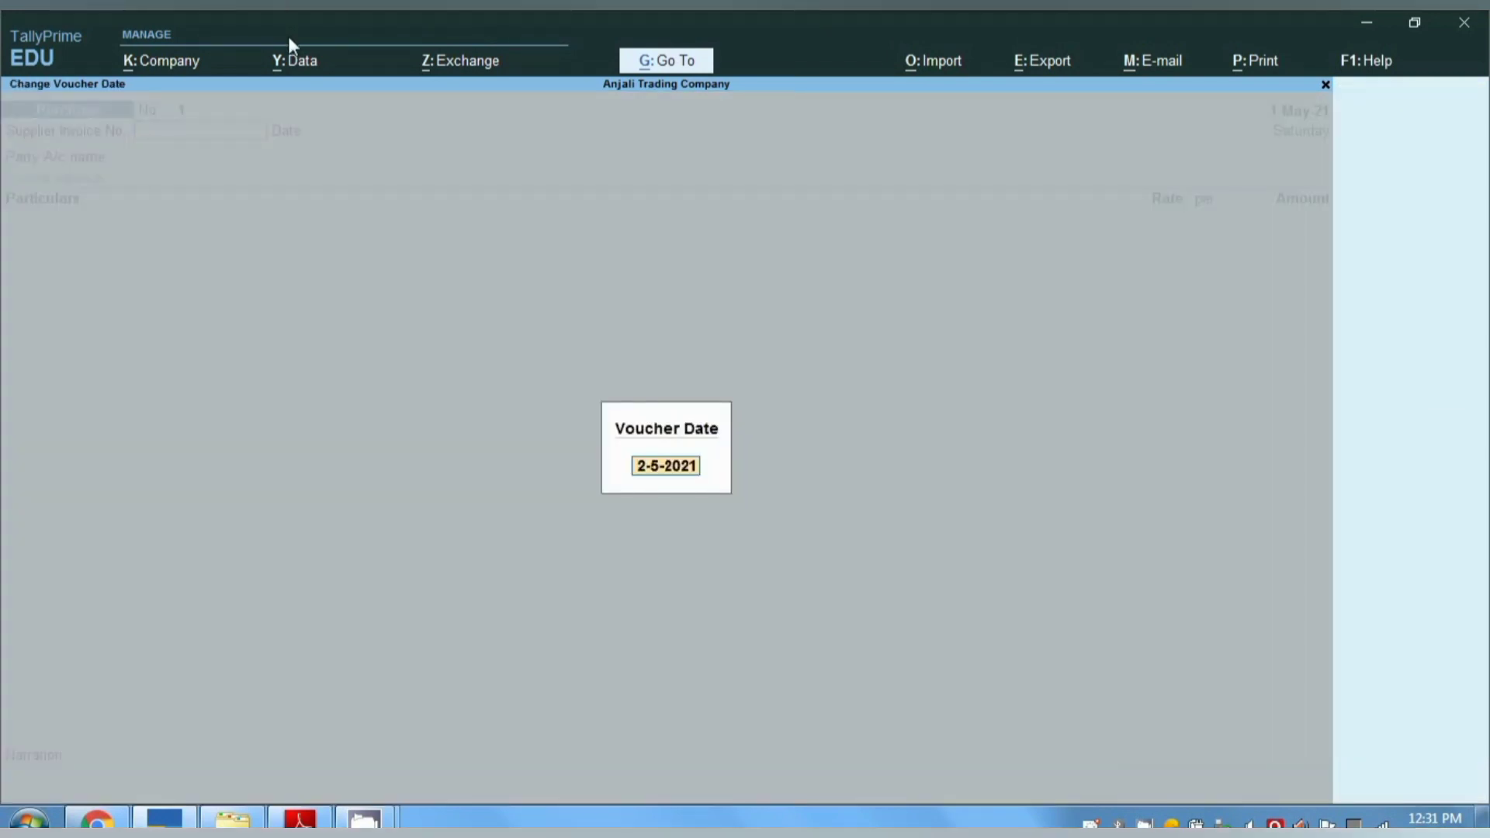
{"action": "type", "text": "1.5"}
{"action": "key", "text": "Return"}
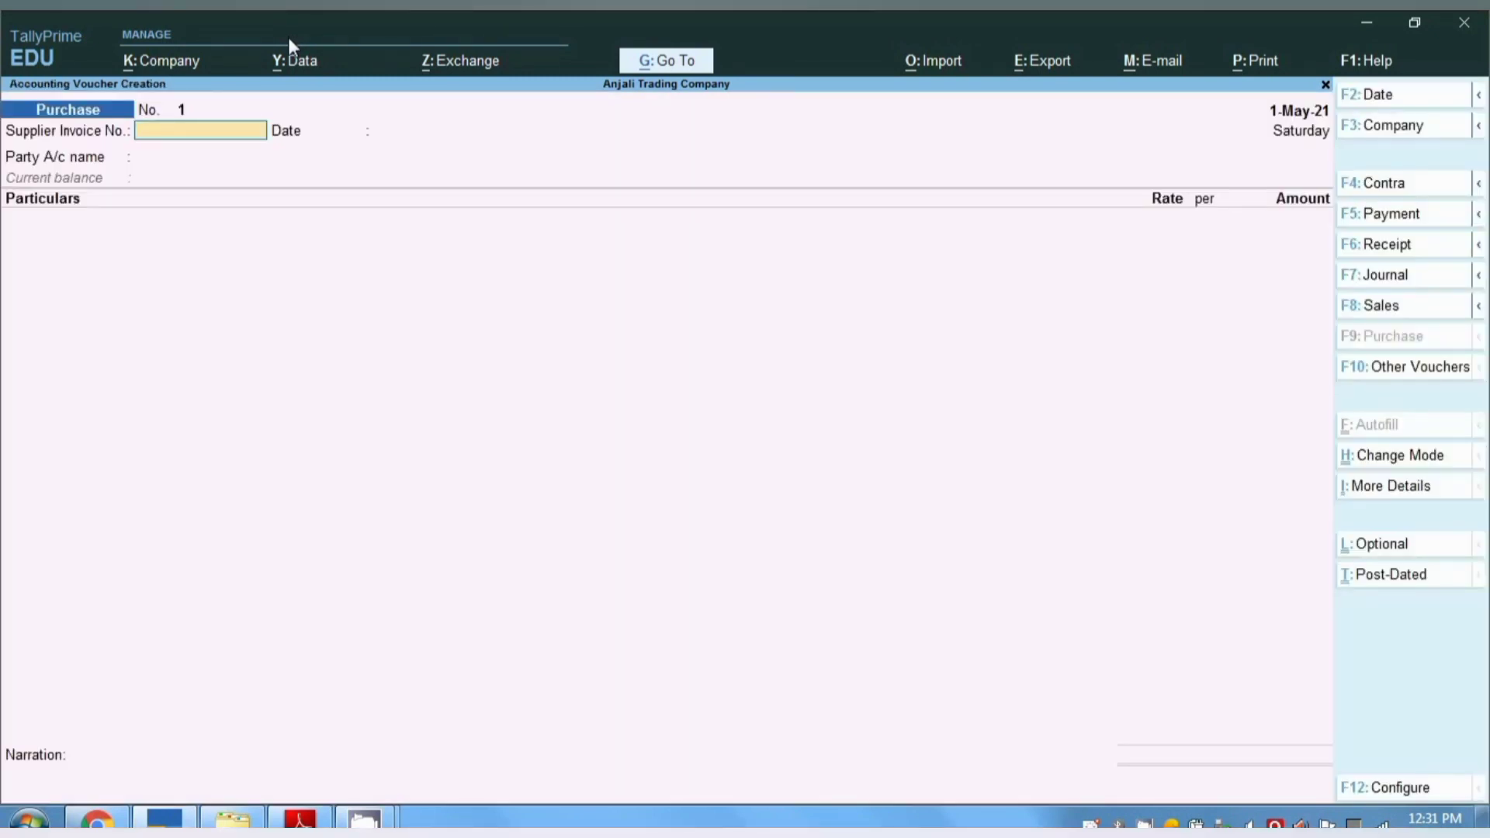
Step: Leave the supplier invoice number and date blank, choose the Airtel ledger as party, and accept its receipt and party details unchanged
{"action": "key", "text": "Return"}
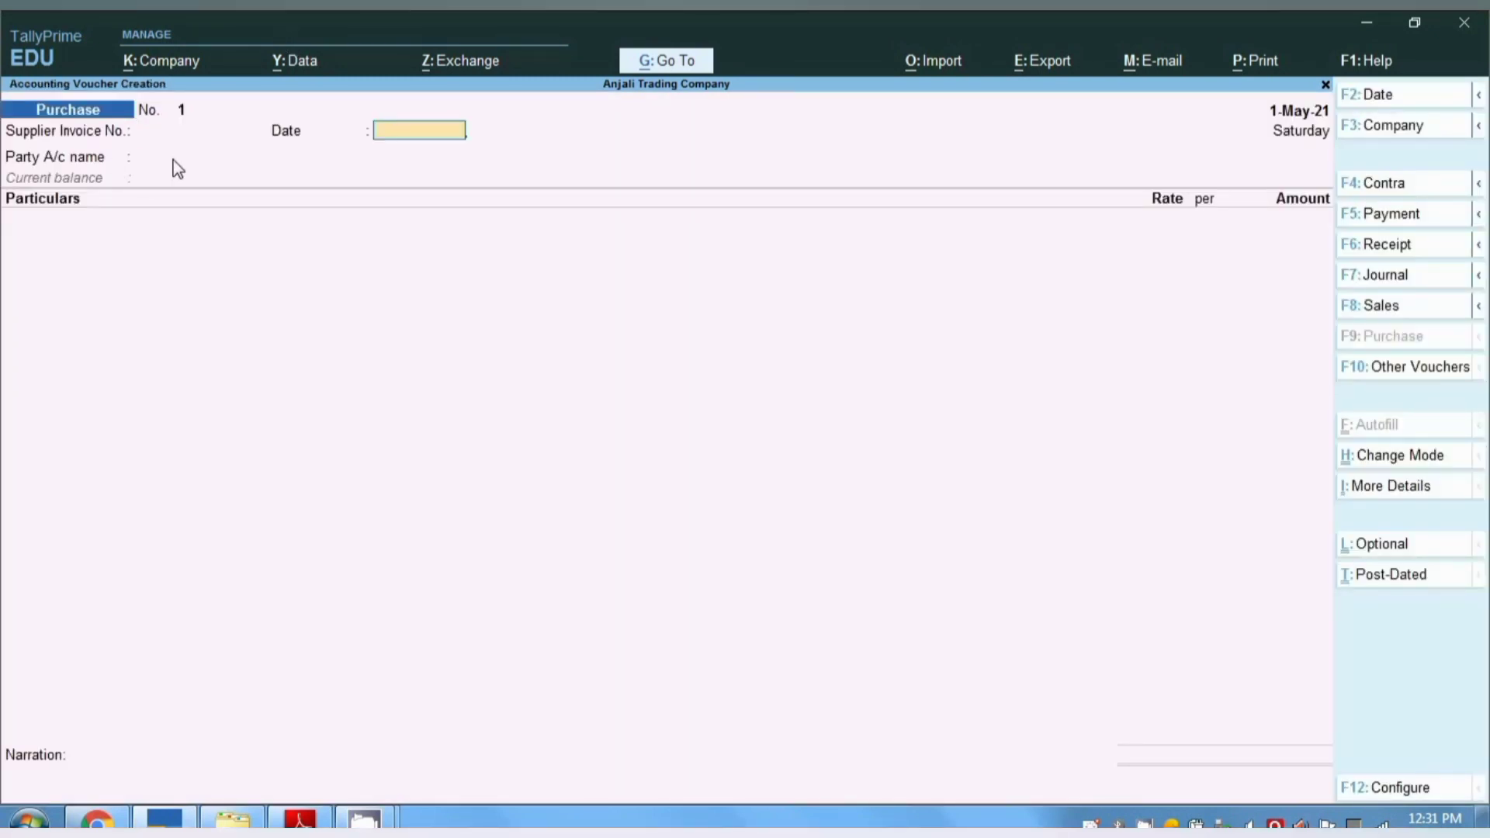
{"action": "key", "text": "Return"}
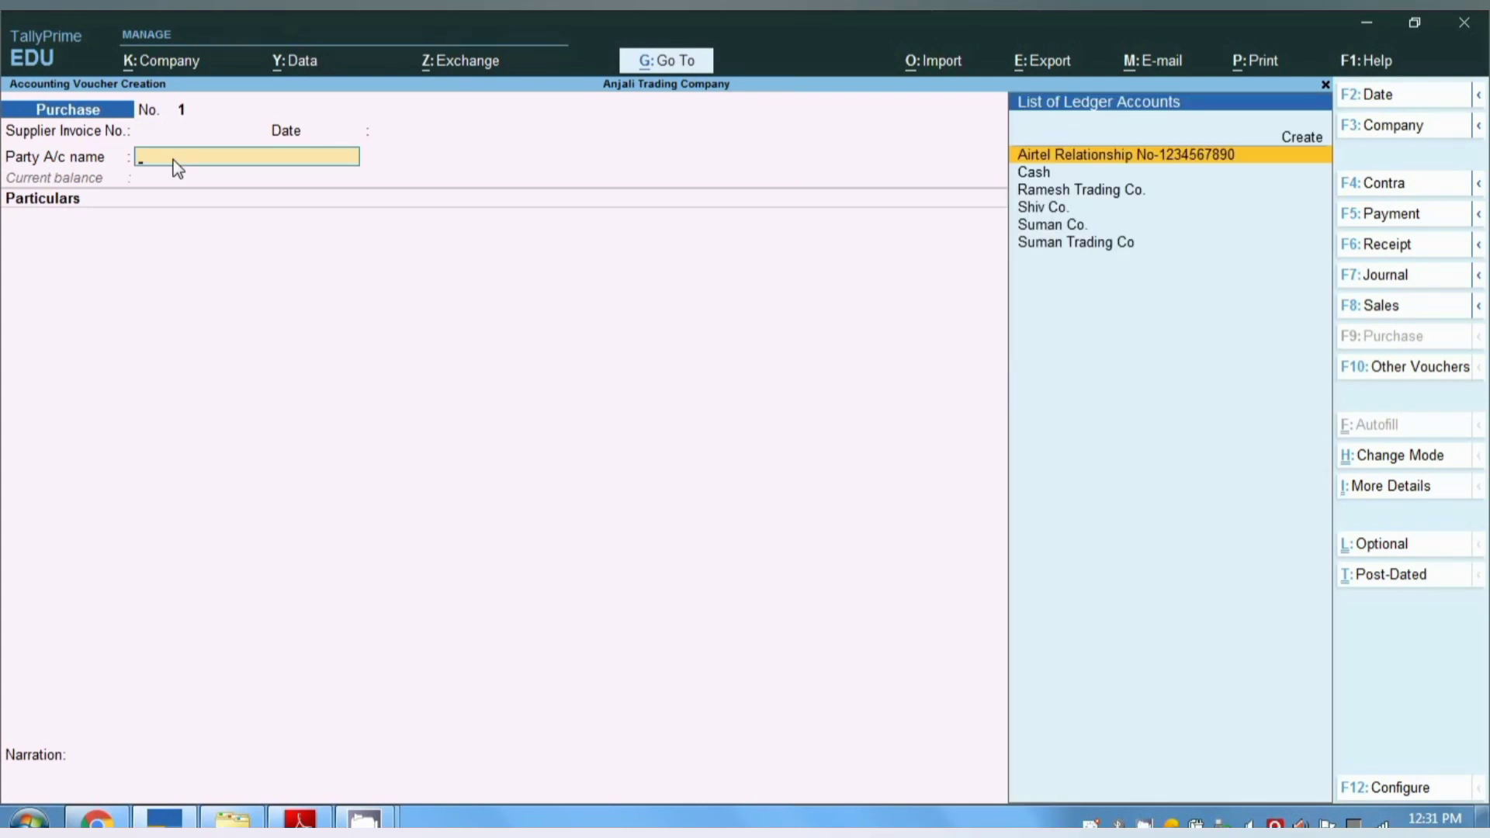
{"action": "key", "text": "Return"}
{"action": "key", "text": "Return"}
{"action": "key", "text": "Return"}
{"action": "key", "text": "Return"}
{"action": "key", "text": "Return"}
{"action": "key", "text": "Return"}
{"action": "key", "text": "Return"}
{"action": "key", "text": "Return"}
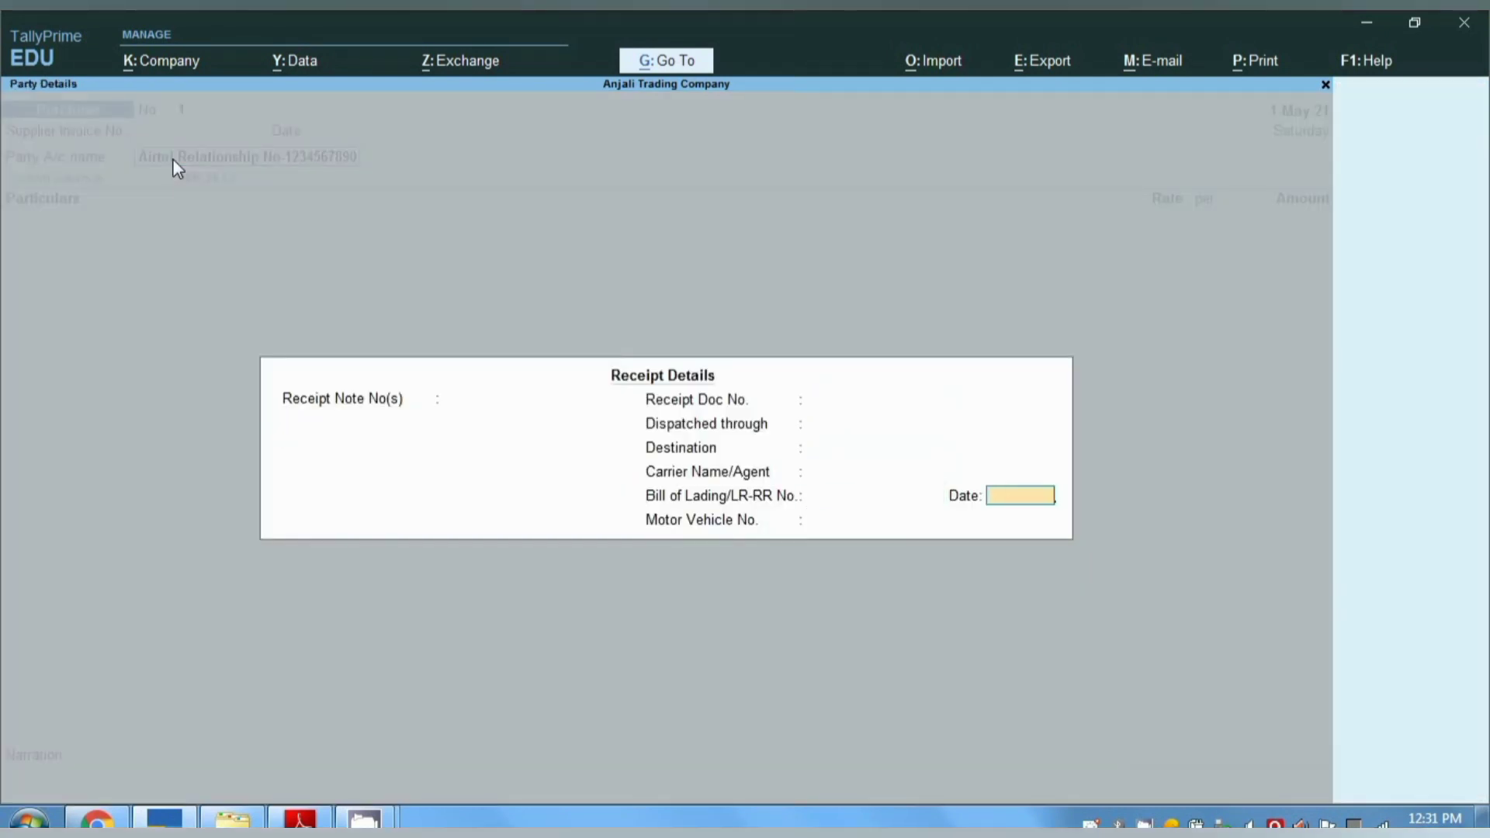
{"action": "key", "text": "Return"}
{"action": "key", "text": "Return"}
{"action": "key", "text": "Return"}
{"action": "key", "text": "Return"}
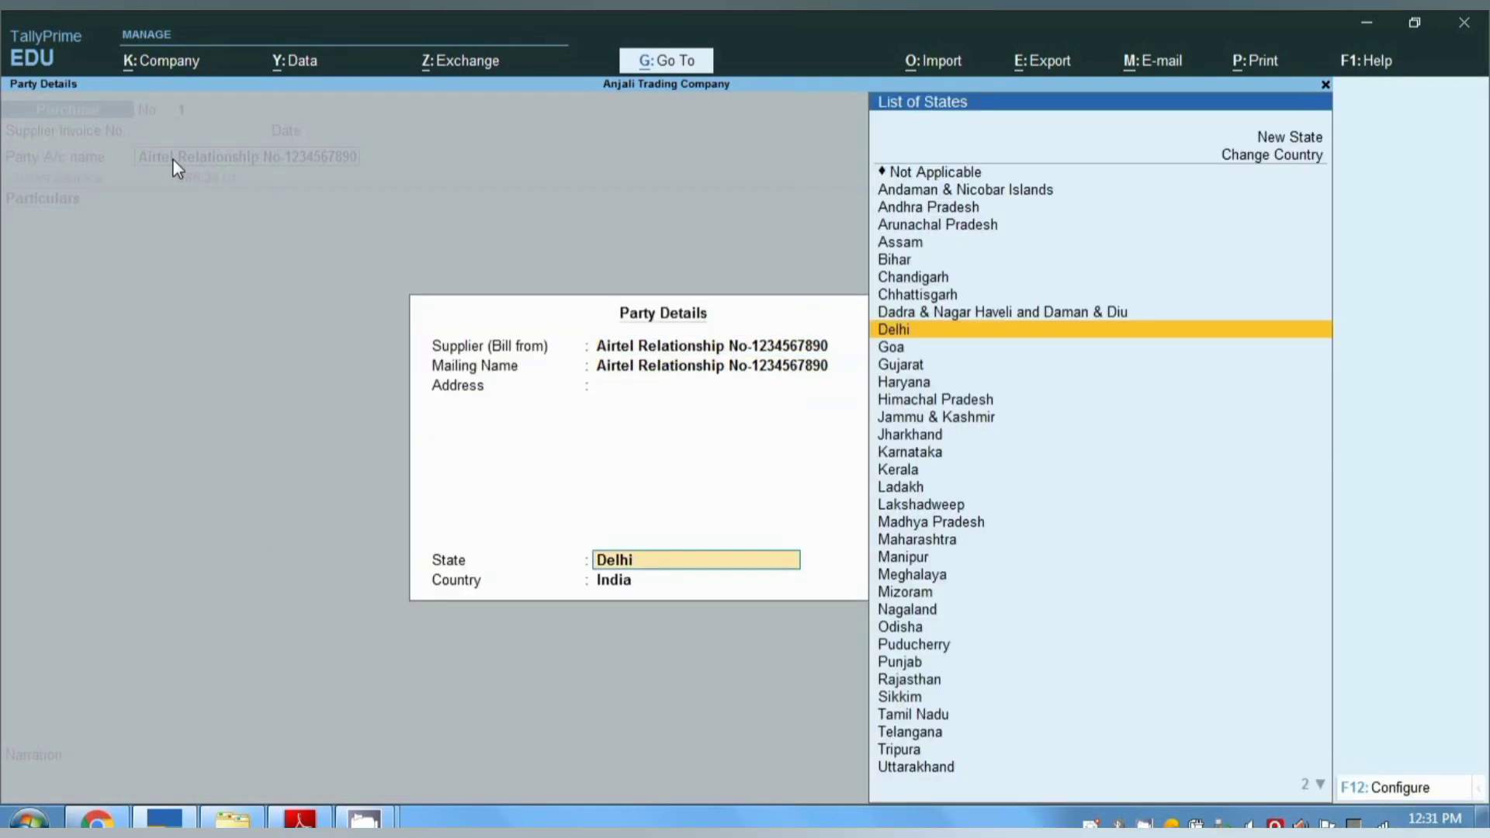
{"action": "key", "text": "Return"}
{"action": "key", "text": "Return"}
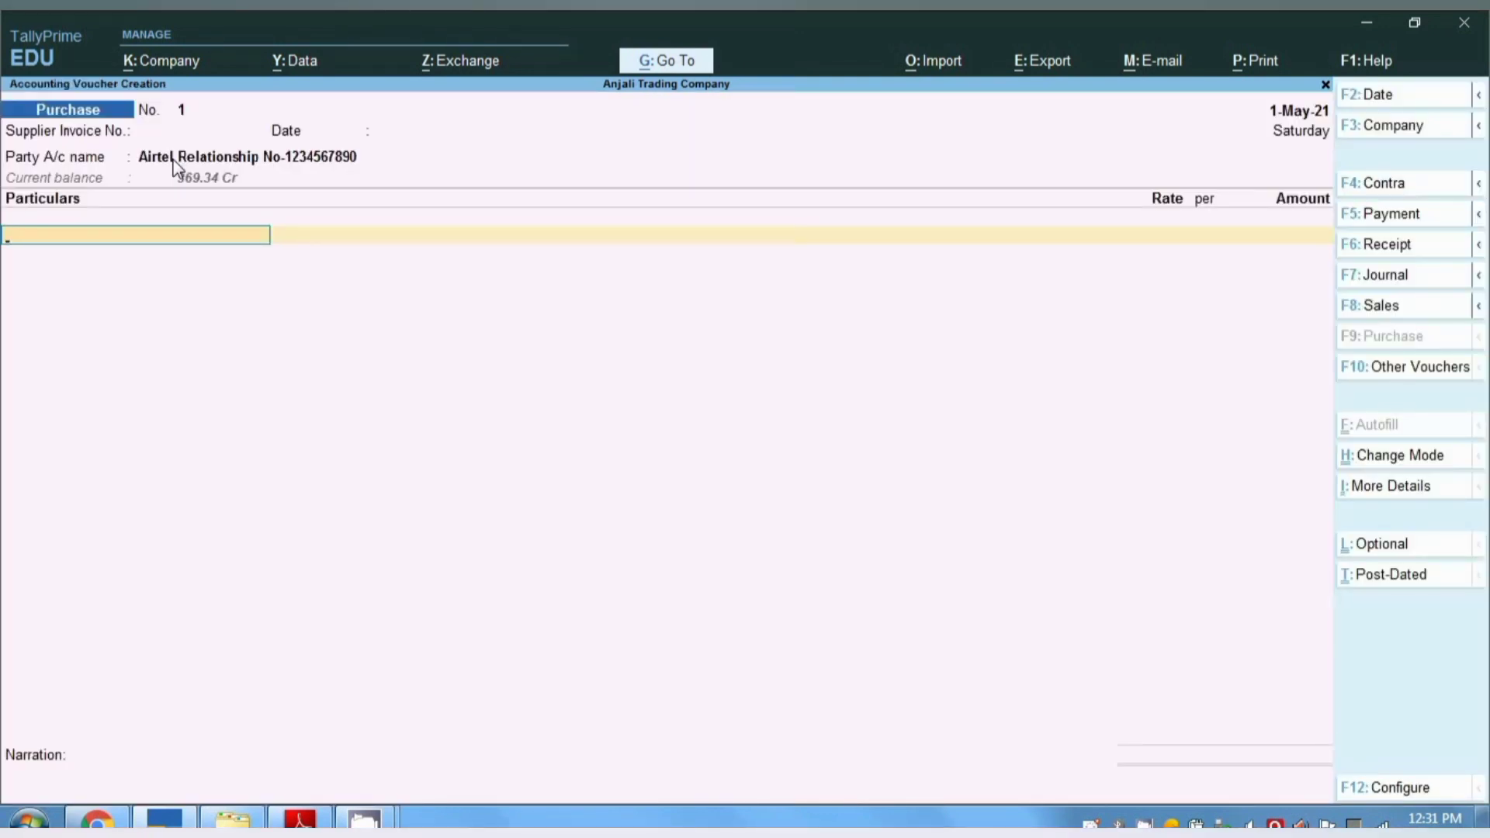
Step: Add a Telephone & Internet Exp. line, look up the taxable value in the internet bill PDF, and enter 313 in TallyPrime
{"action": "type", "text": "T"}
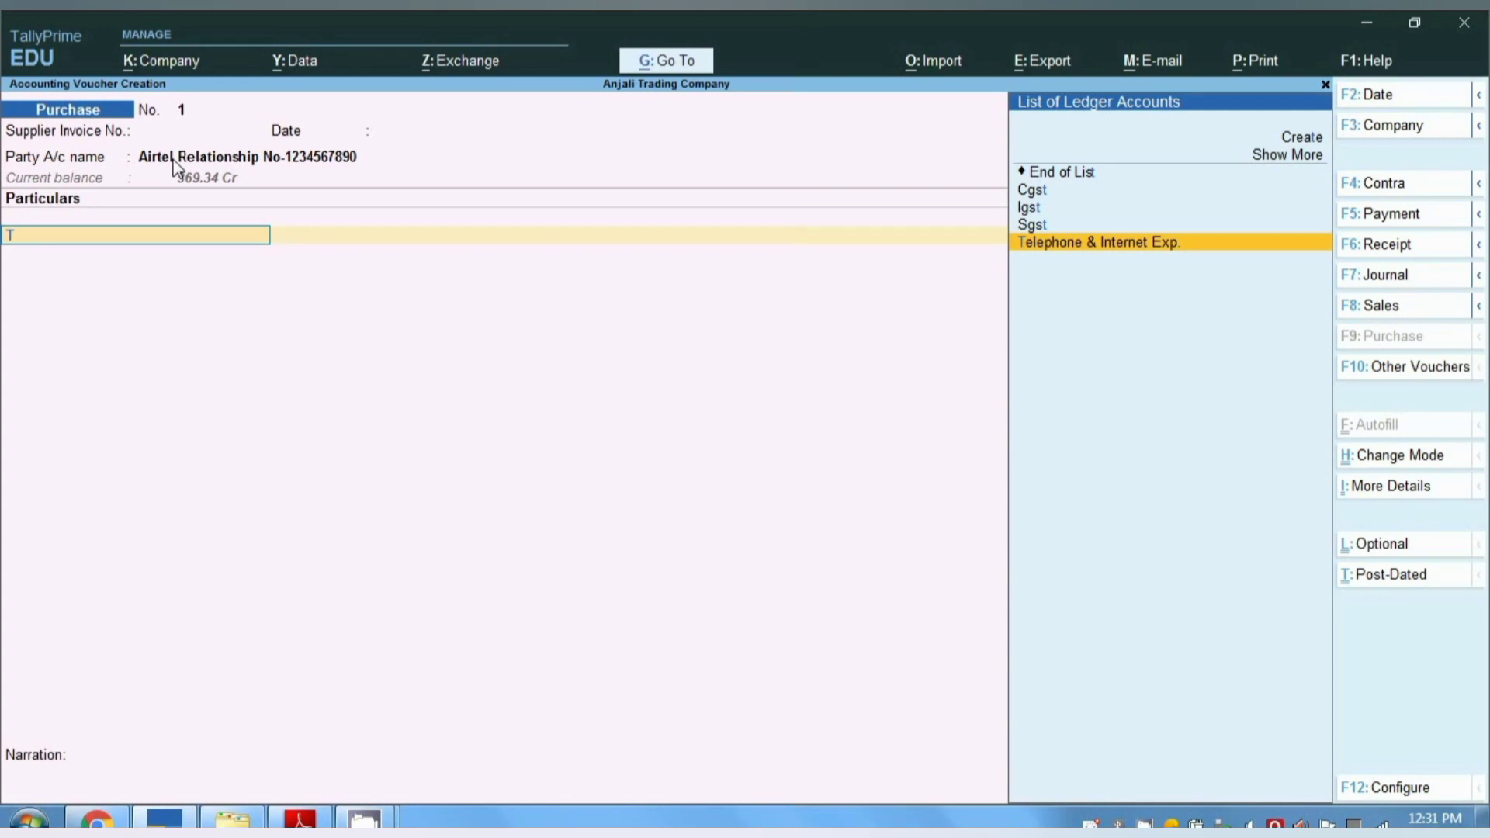
{"action": "key", "text": "Return"}
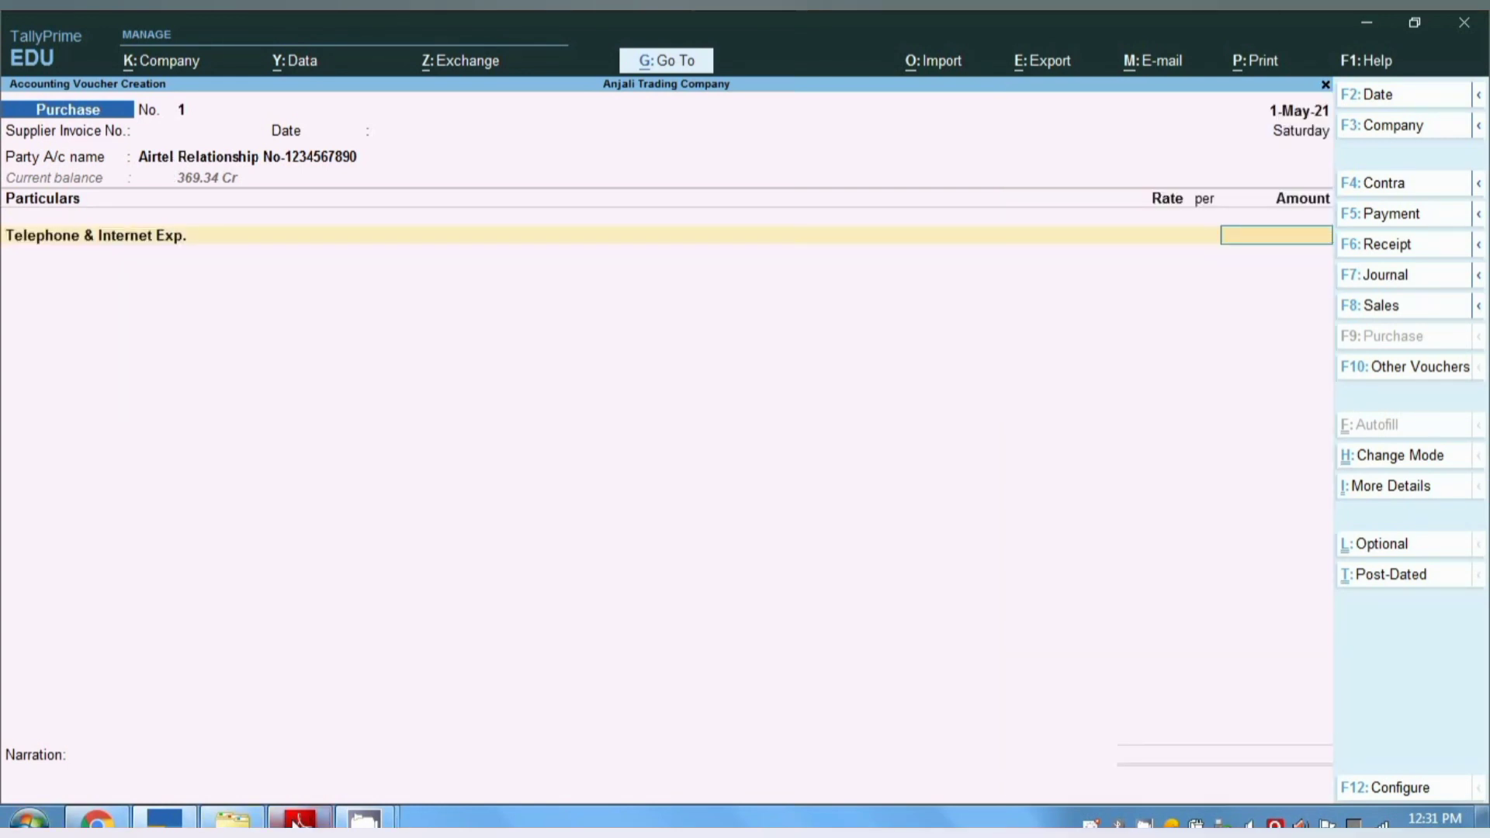
{"action": "left_click", "coordinate": [297, 820]}
{"action": "left_click_drag", "start_coordinate": [329, 242], "coordinate": [411, 250]}
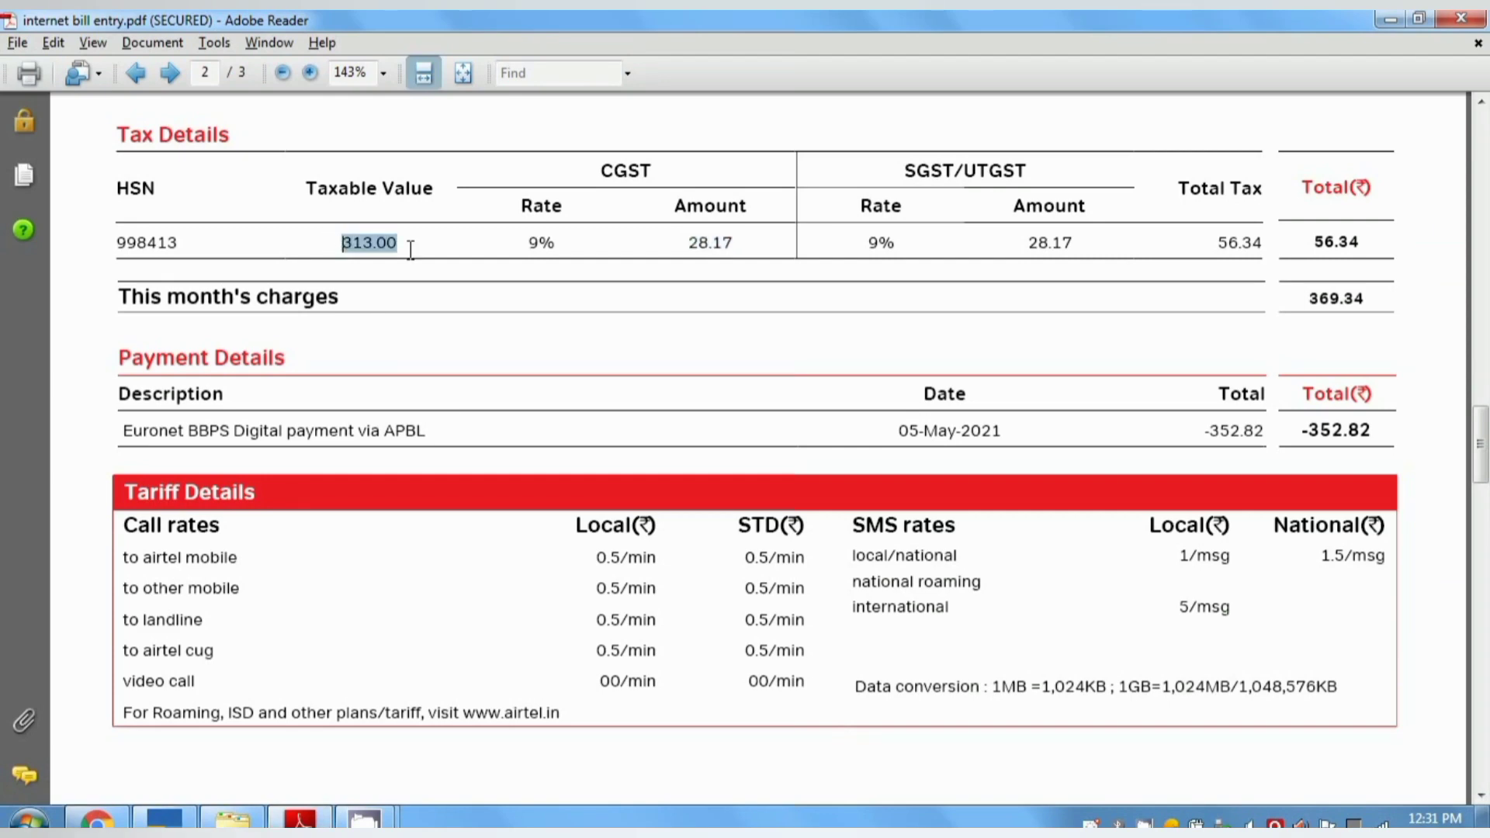
{"action": "left_click", "coordinate": [164, 821]}
{"action": "type", "text": "313"}
{"action": "key", "text": "Return"}
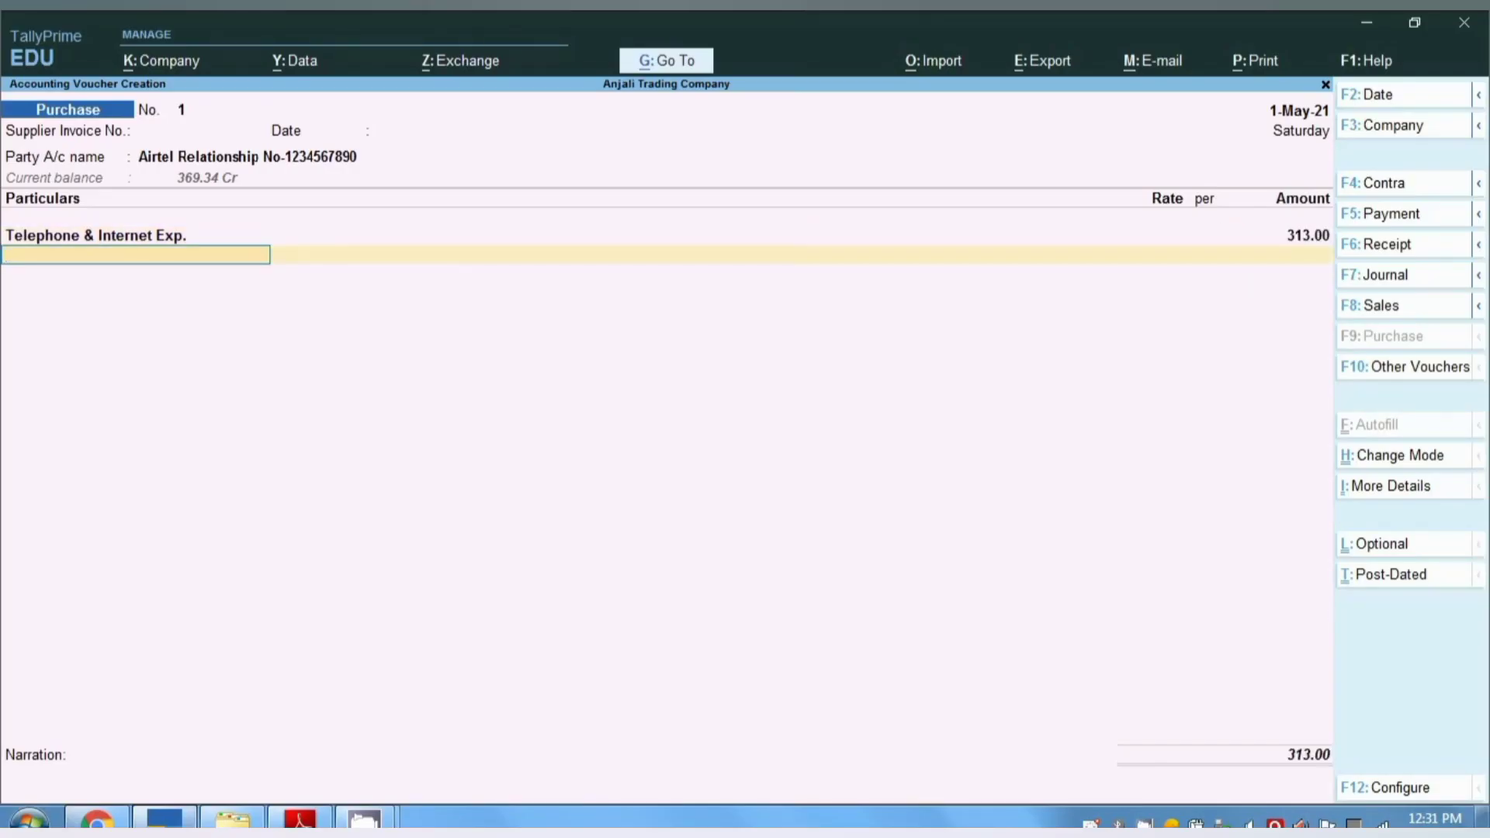
Step: Add Cgst and Sgst lines of 28.17 each, and check the voucher against the tax details in the bill PDF
{"action": "type", "text": "Cgs"}
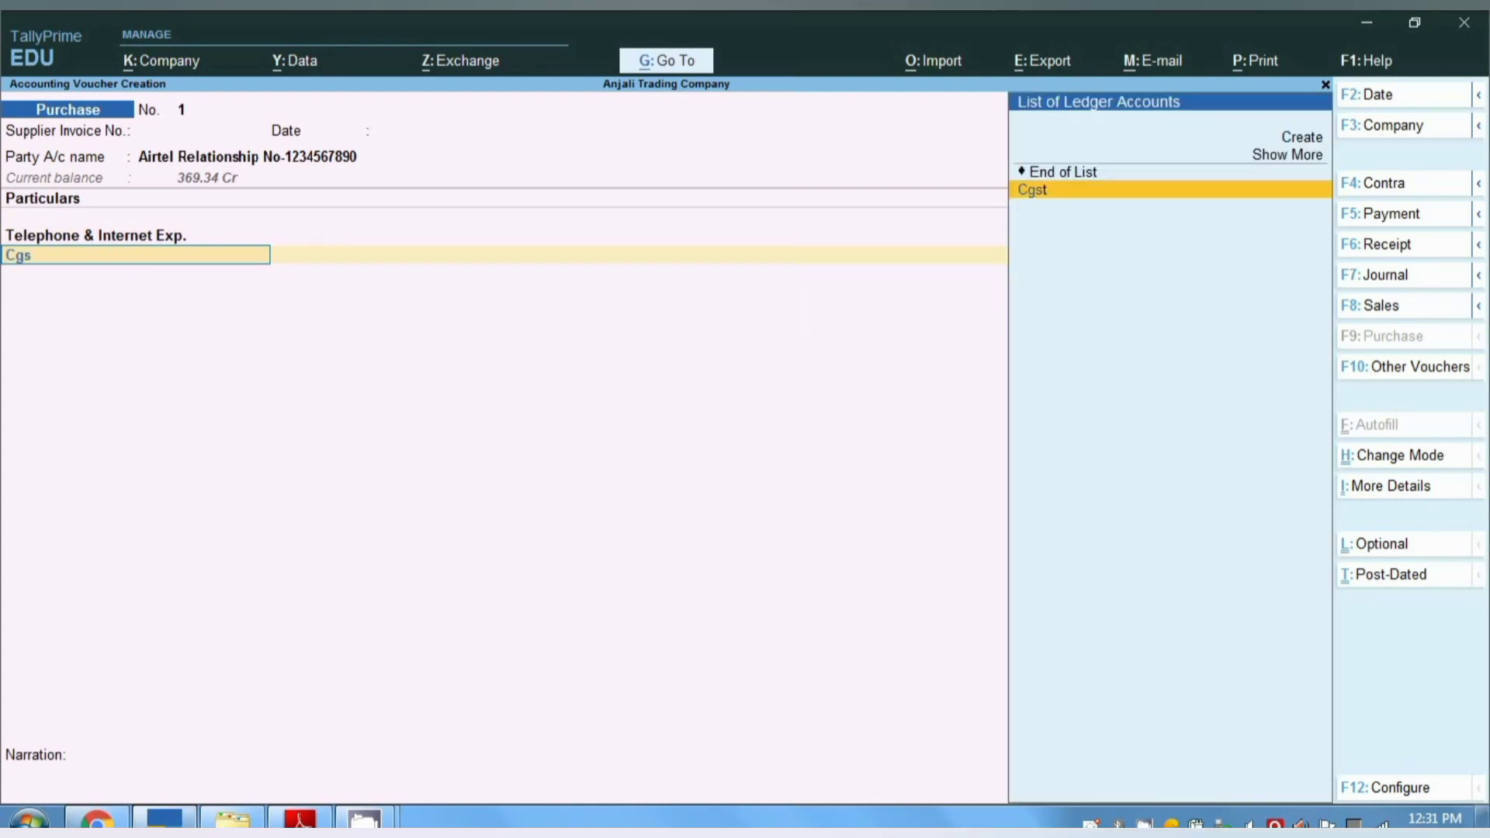
{"action": "key", "text": "Return"}
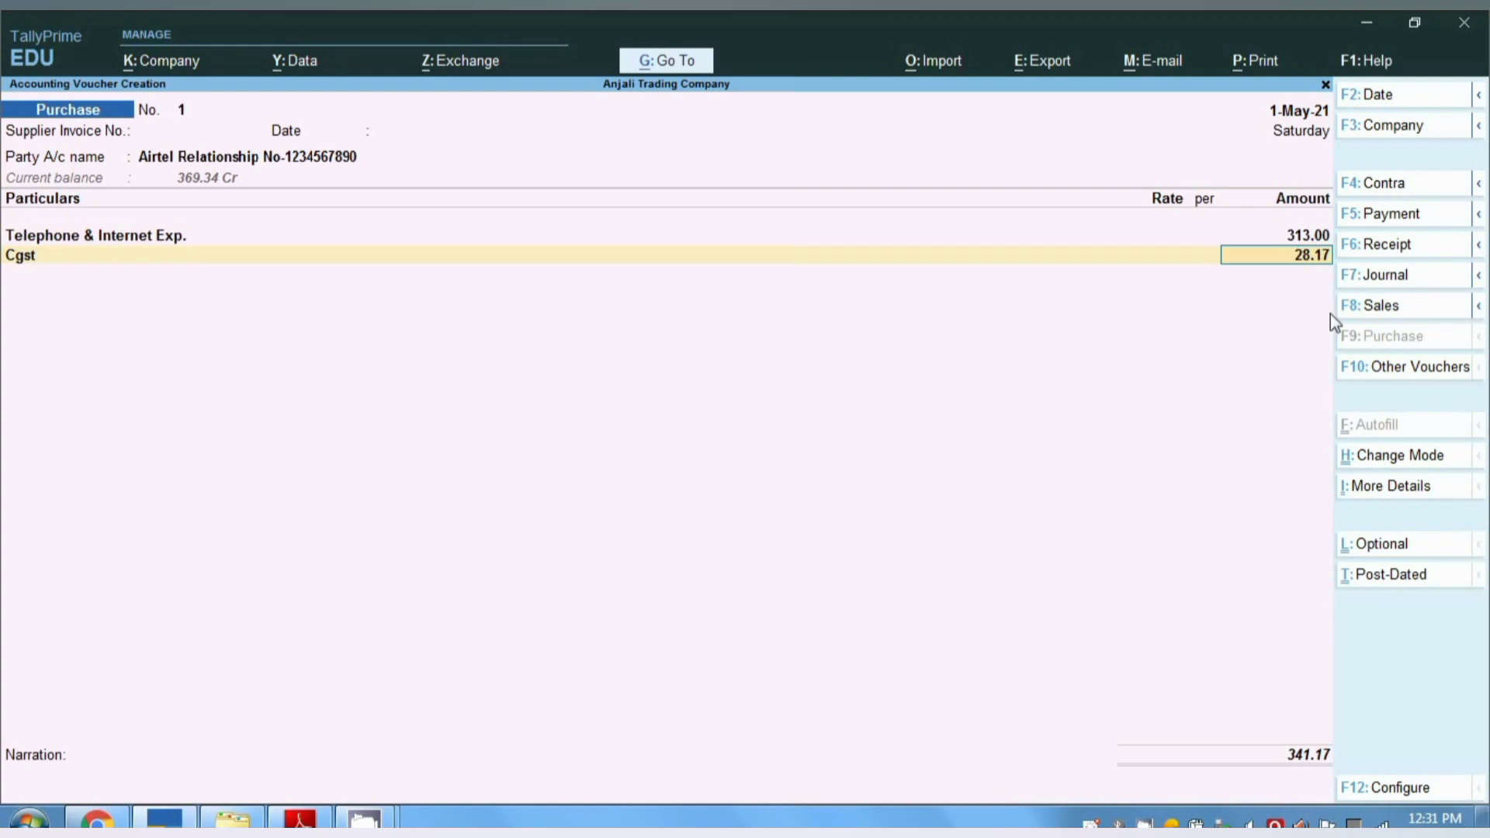
{"action": "key", "text": "Return"}
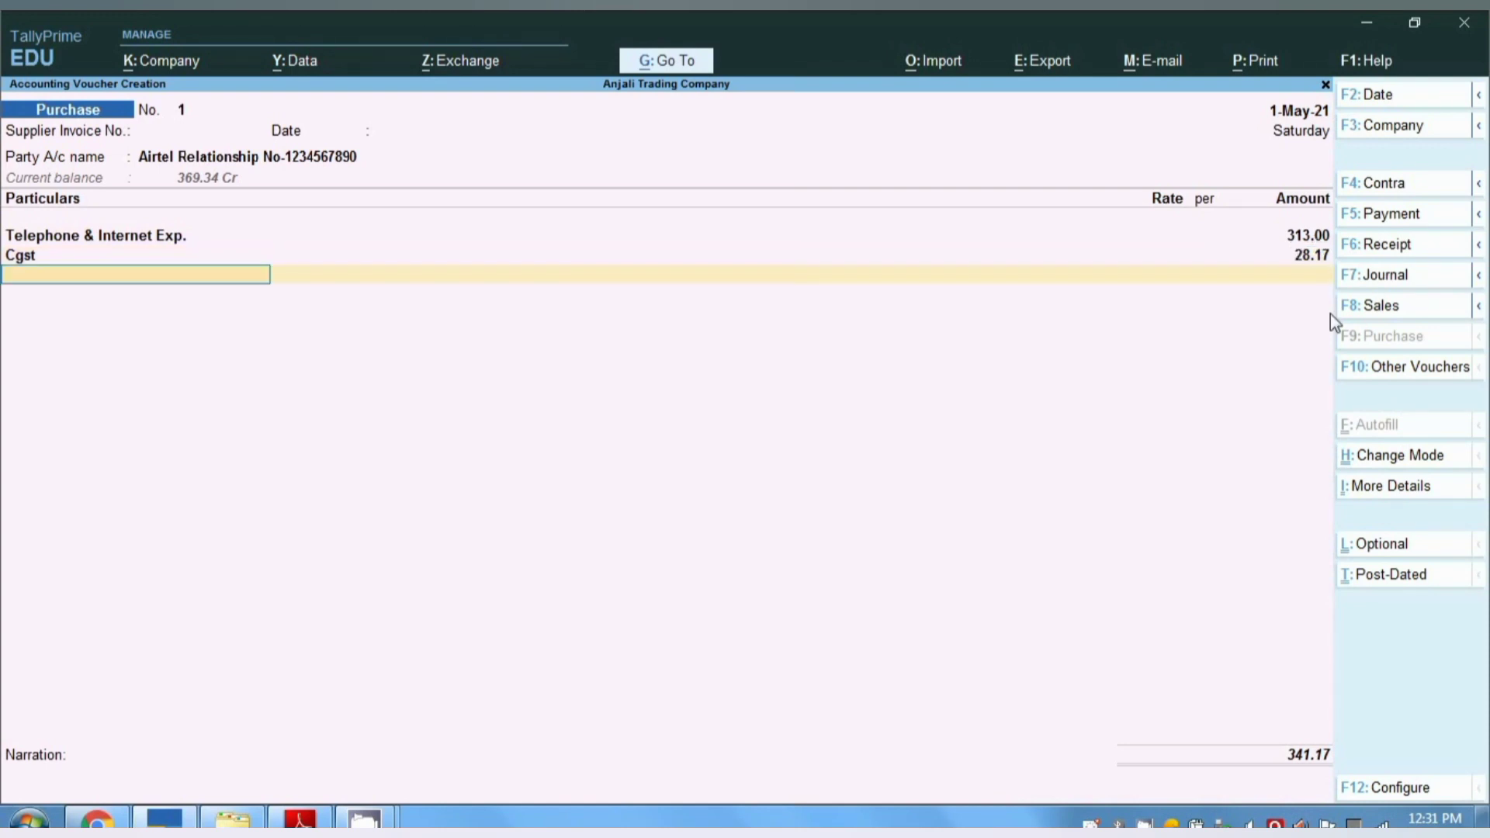
{"action": "type", "text": "Sg"}
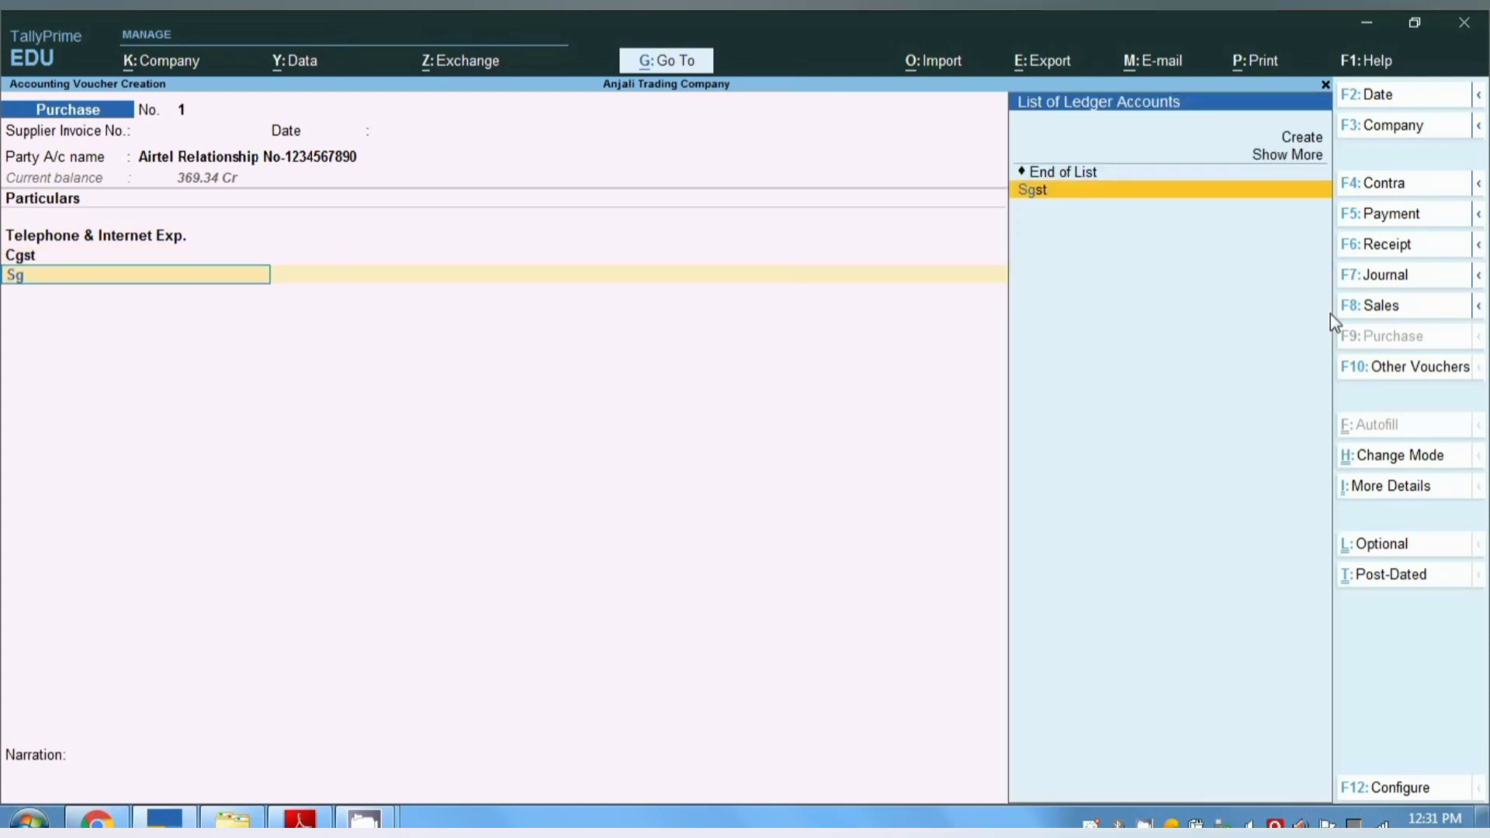
{"action": "key", "text": "Return"}
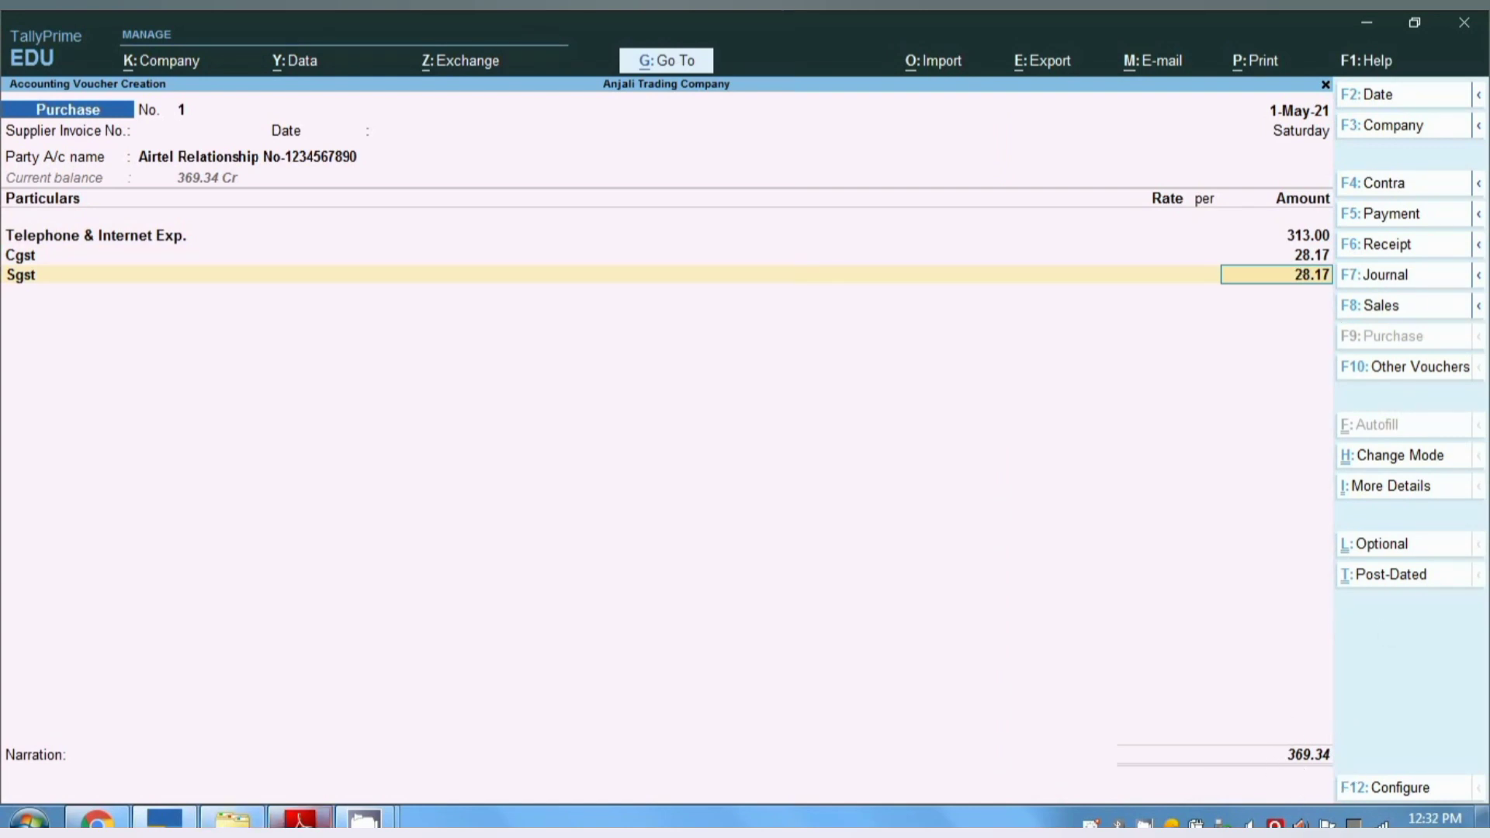
{"action": "left_click", "coordinate": [299, 821]}
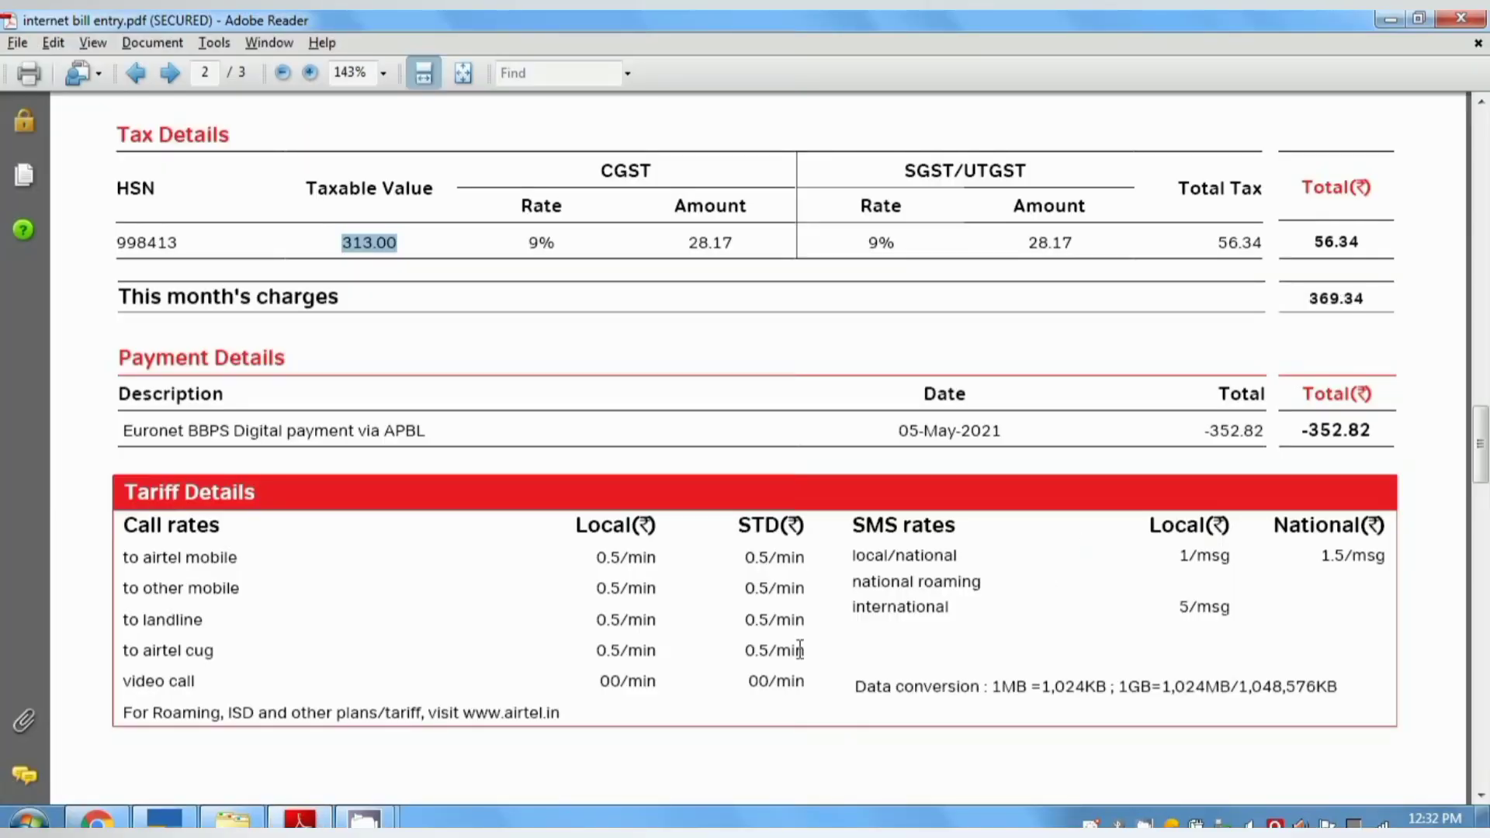
{"action": "left_click", "coordinate": [162, 821]}
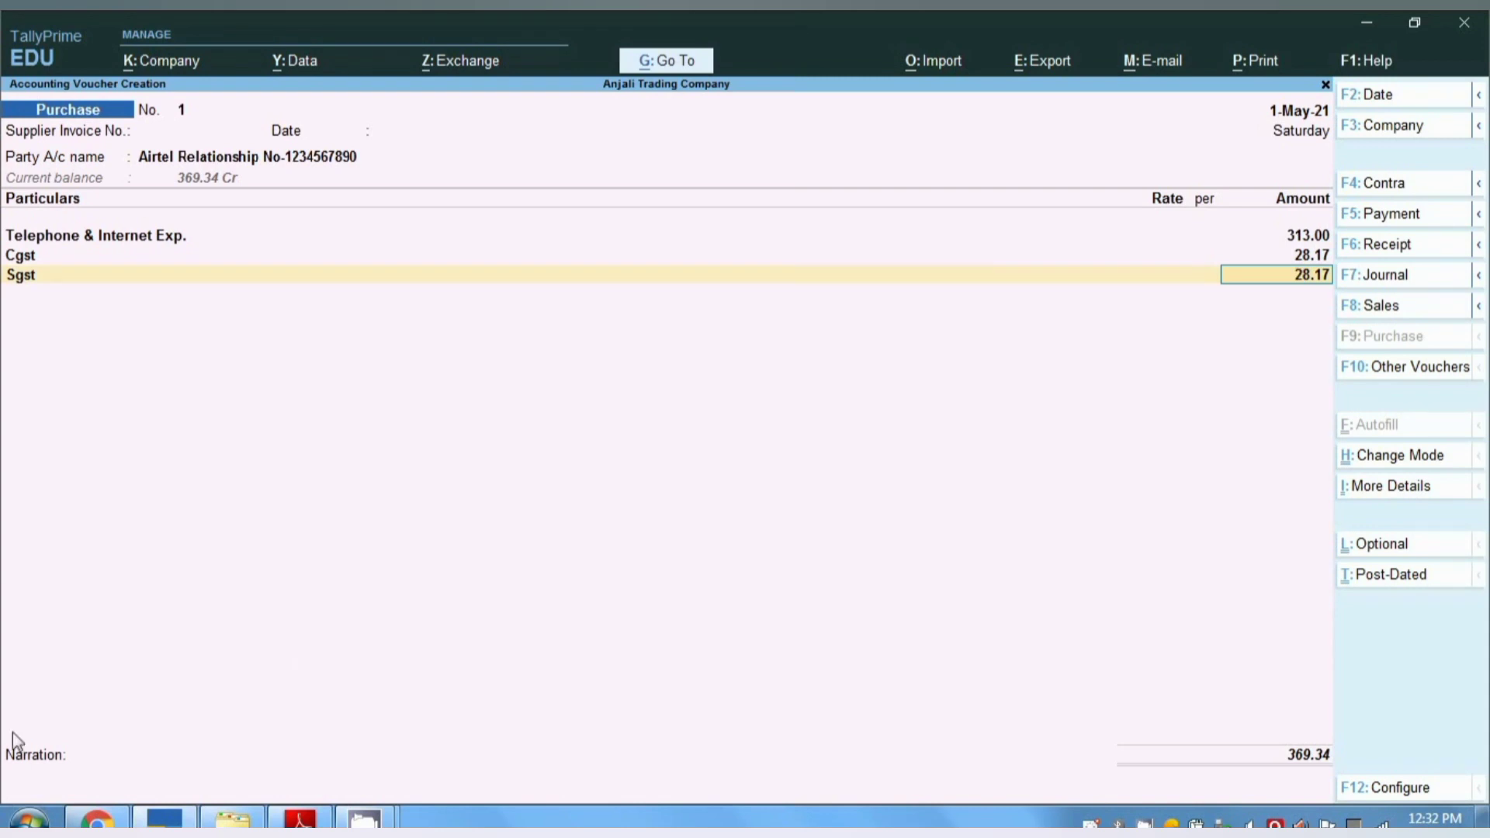
Step: Enter the narration "intrnet bill for the month of april" and save the purchase voucher
{"action": "left_click", "coordinate": [16, 781]}
{"action": "key", "text": "ctrl"}
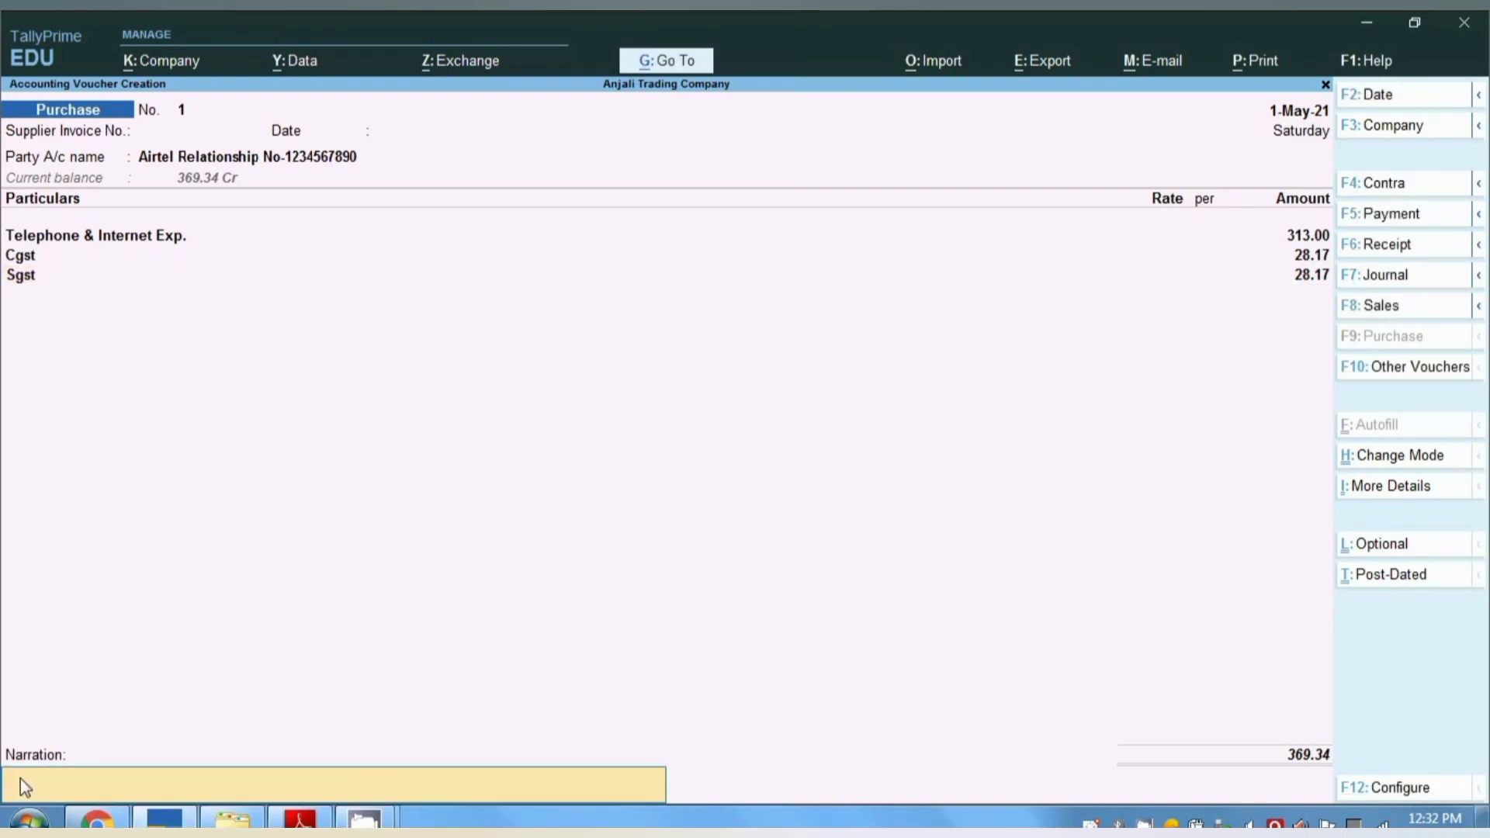
{"action": "key", "text": "ctrl"}
{"action": "key", "text": "ctrl"}
{"action": "type", "text": "intrnet bill for the month of april"}
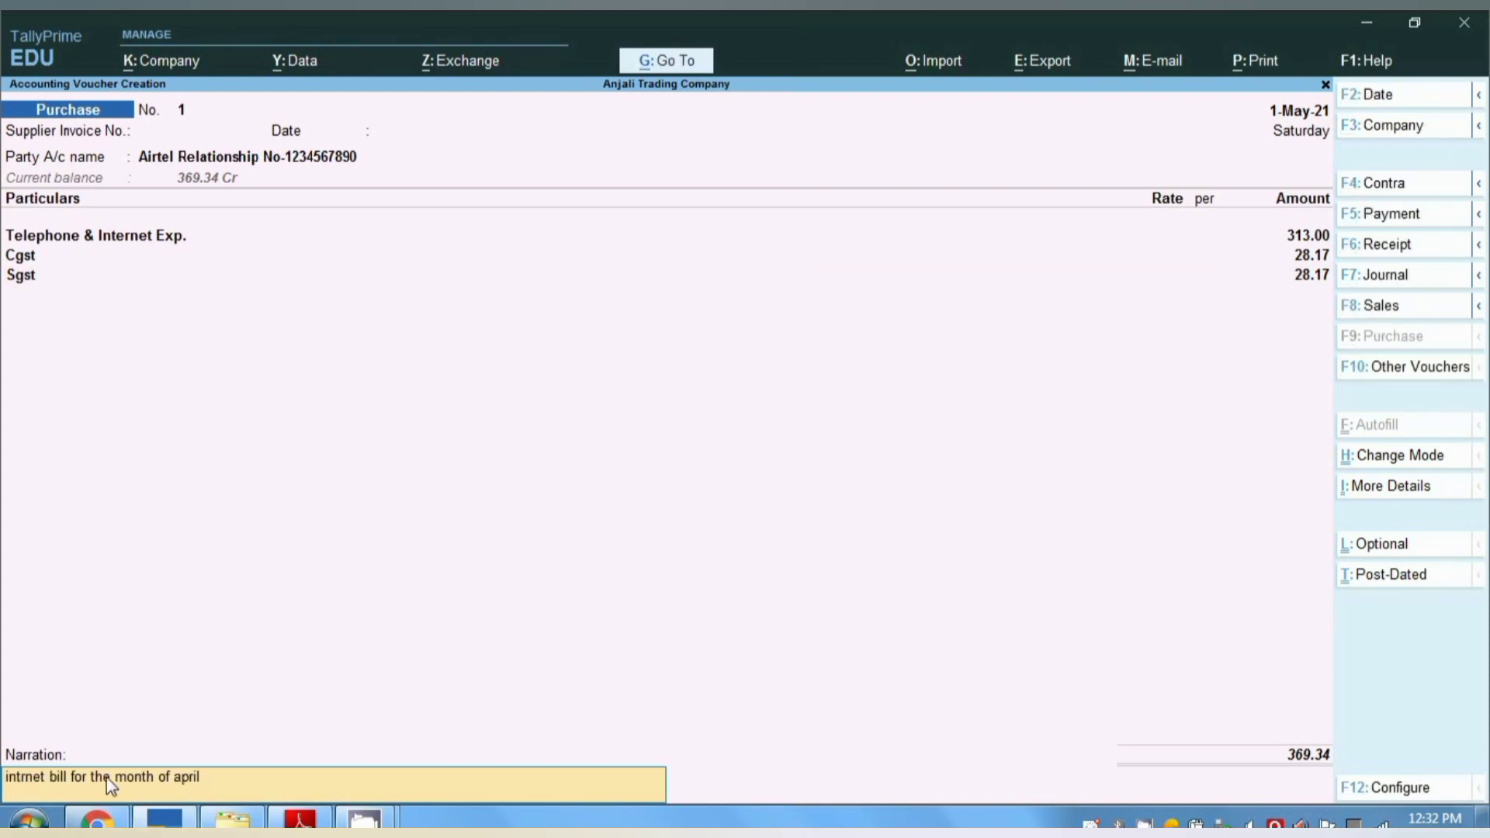
{"action": "key", "text": "Return"}
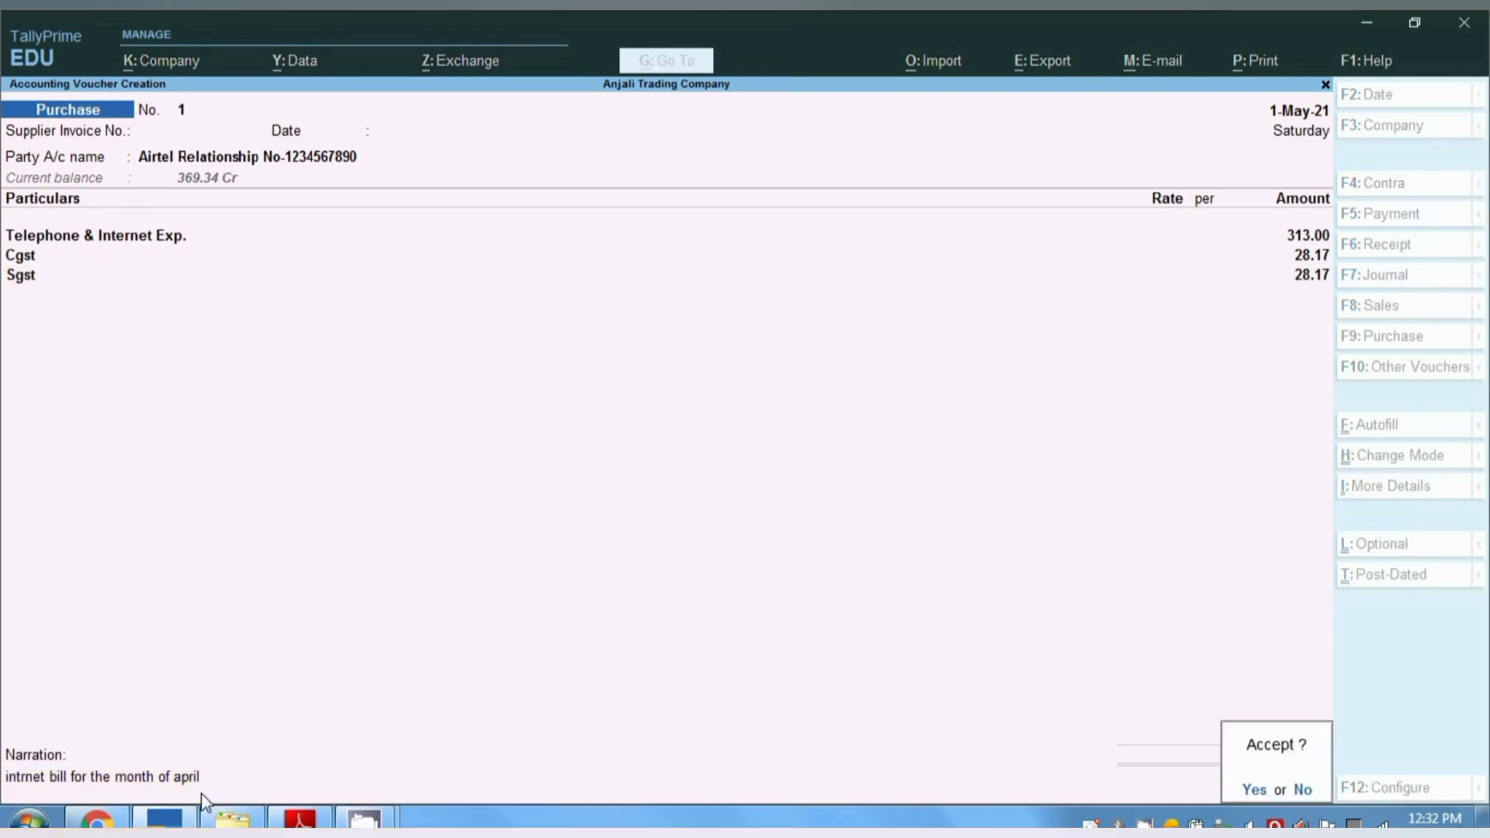
{"action": "key", "text": "Return"}
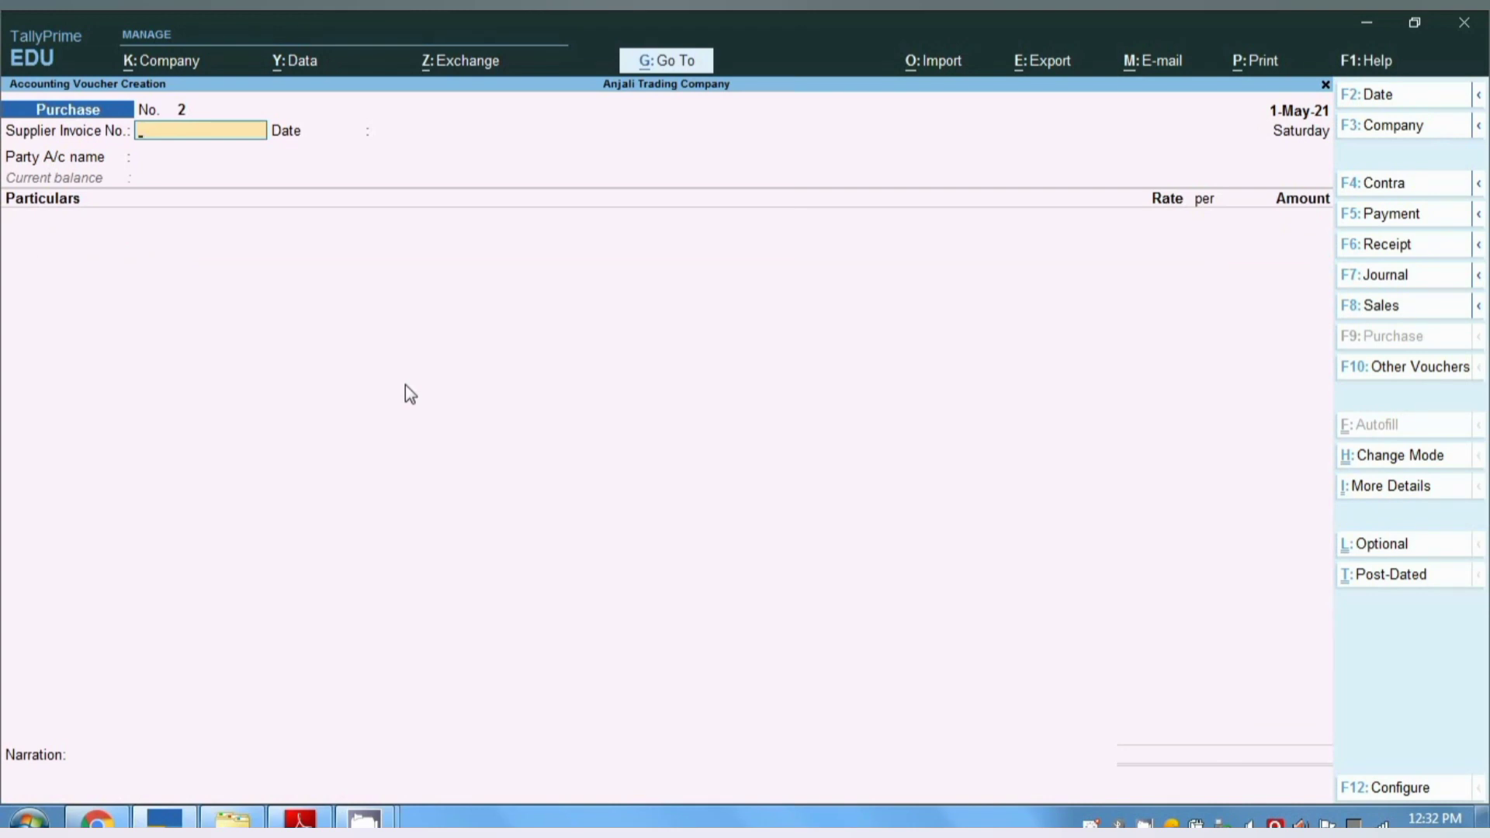
Step: Open the Balance Sheet and drill down through Profit & Loss A/c into the Indirect Expenses group
{"action": "left_click", "coordinate": [672, 62]}
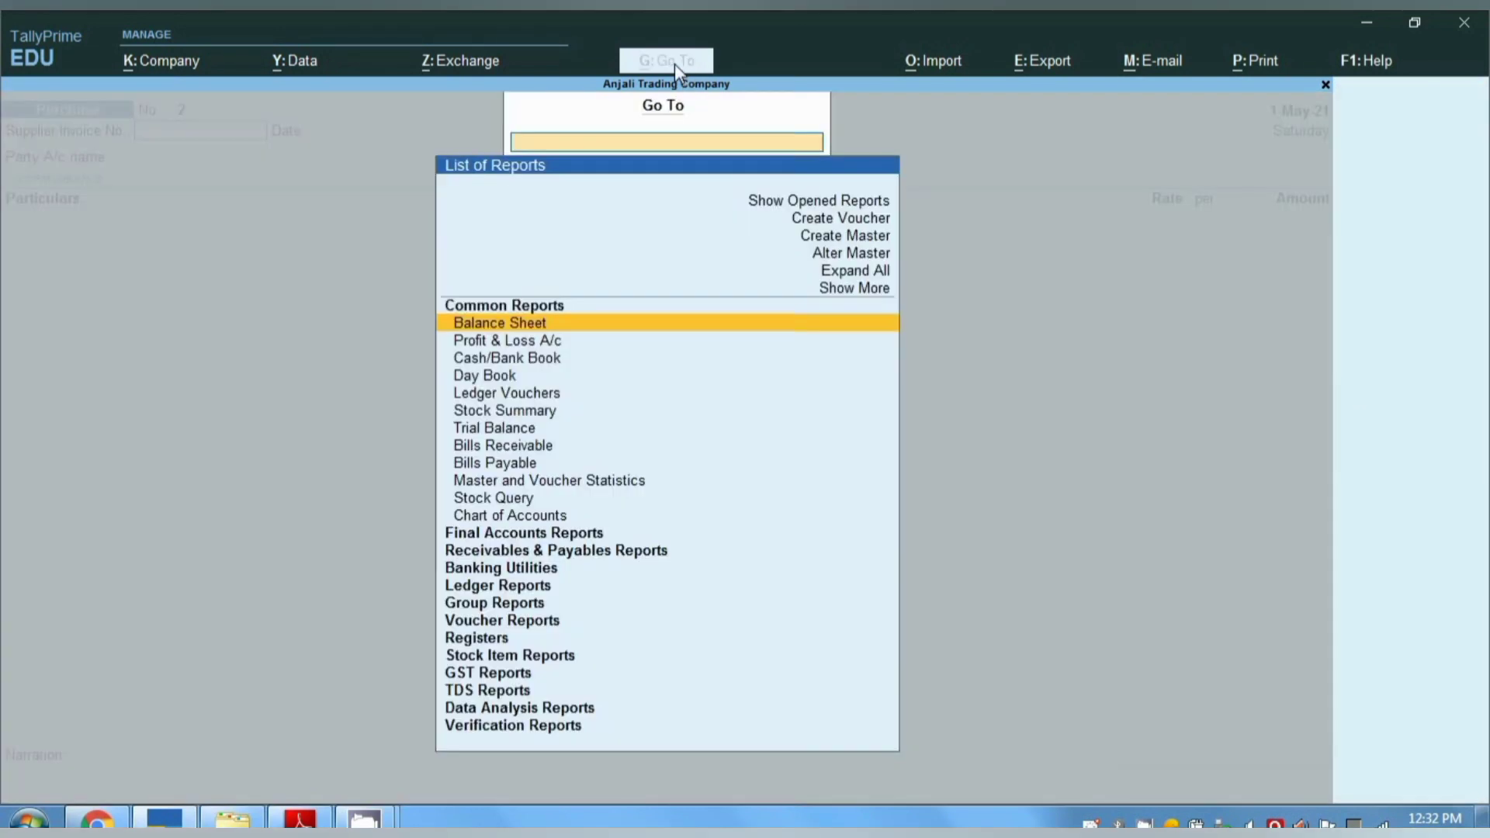
{"action": "key", "text": "Return"}
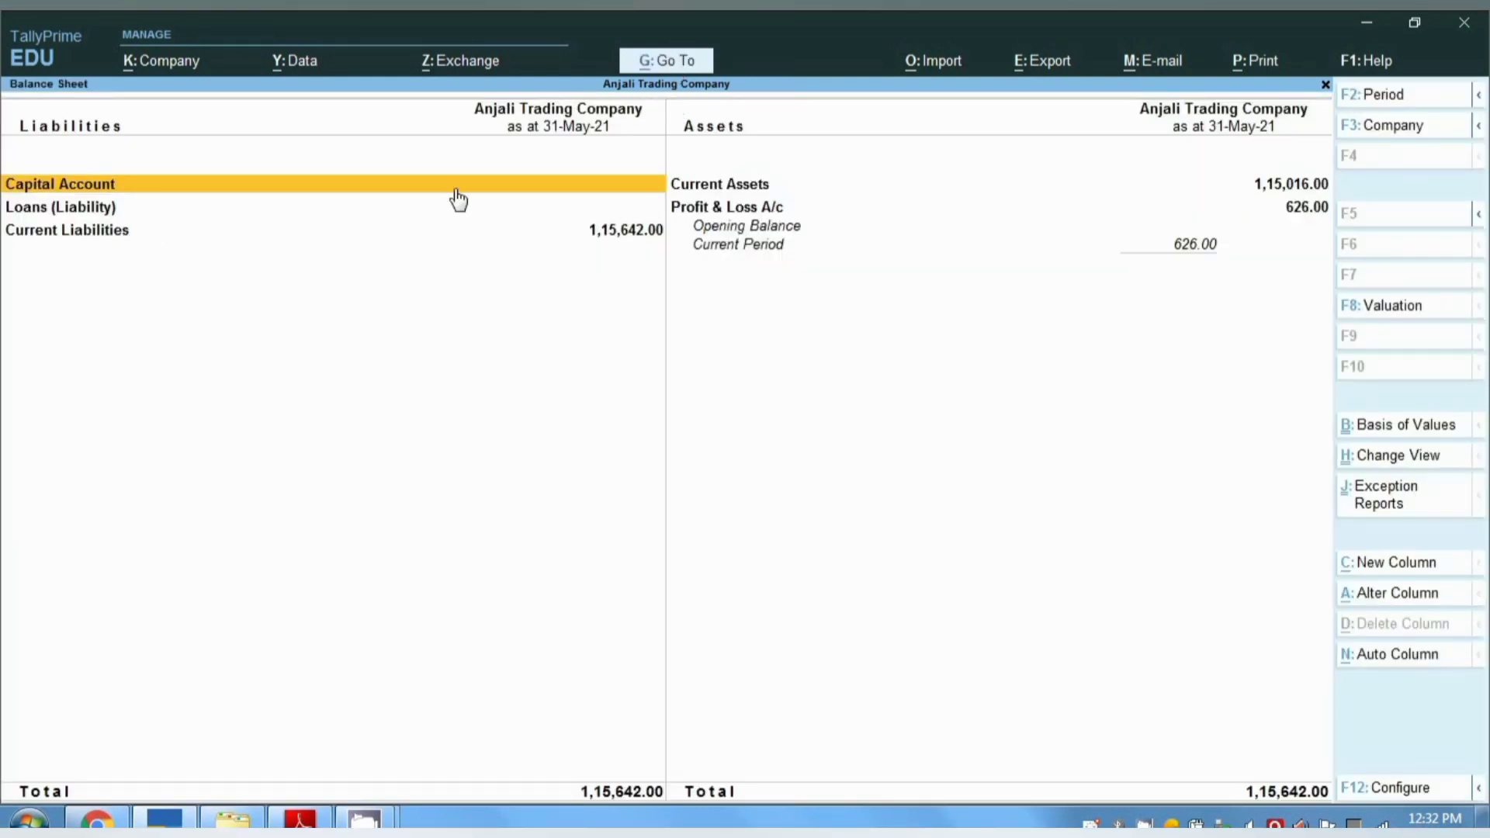
{"action": "left_click", "coordinate": [696, 217]}
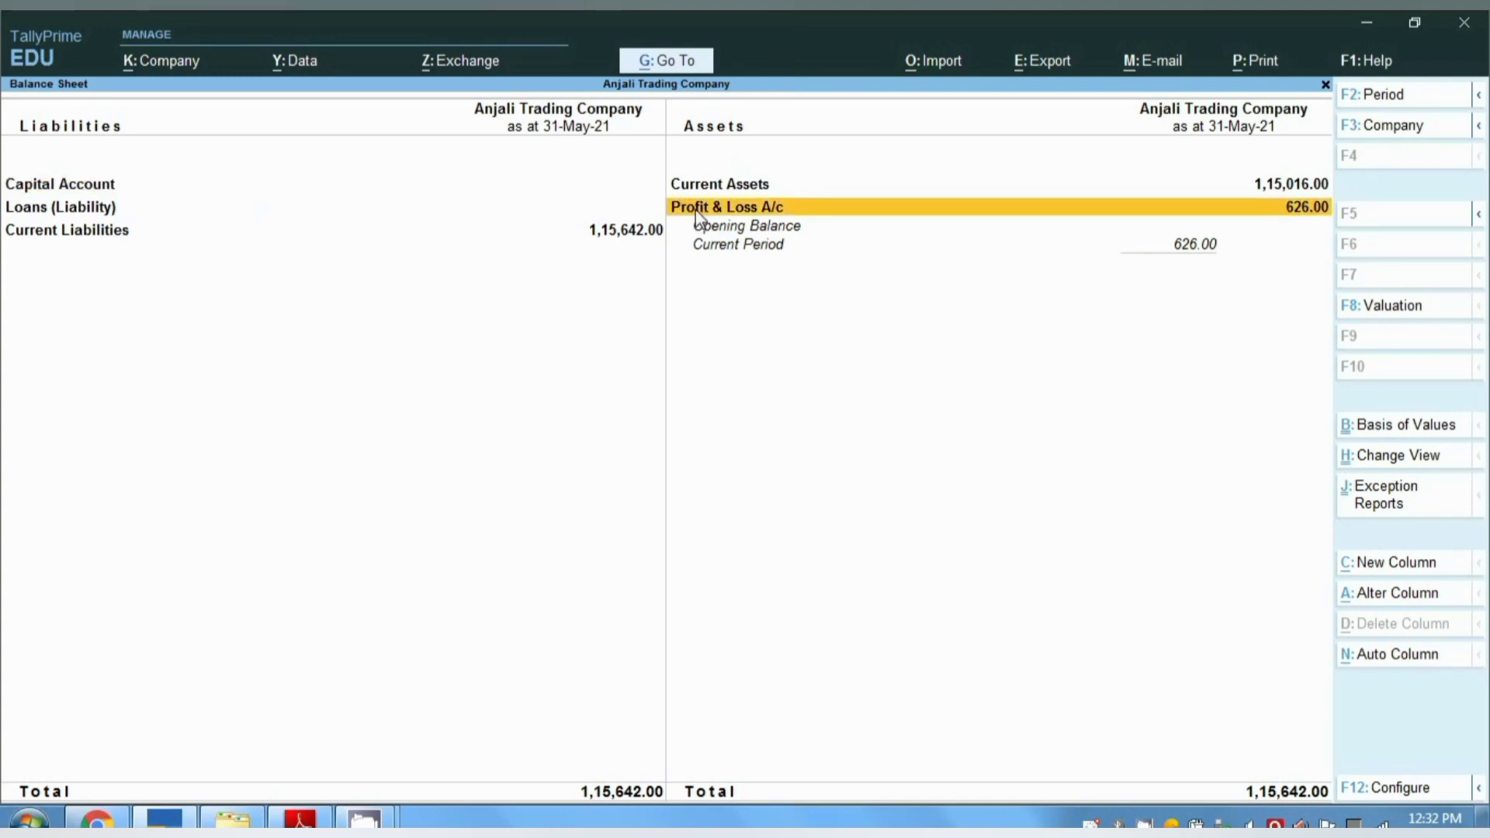
{"action": "left_click", "coordinate": [697, 218]}
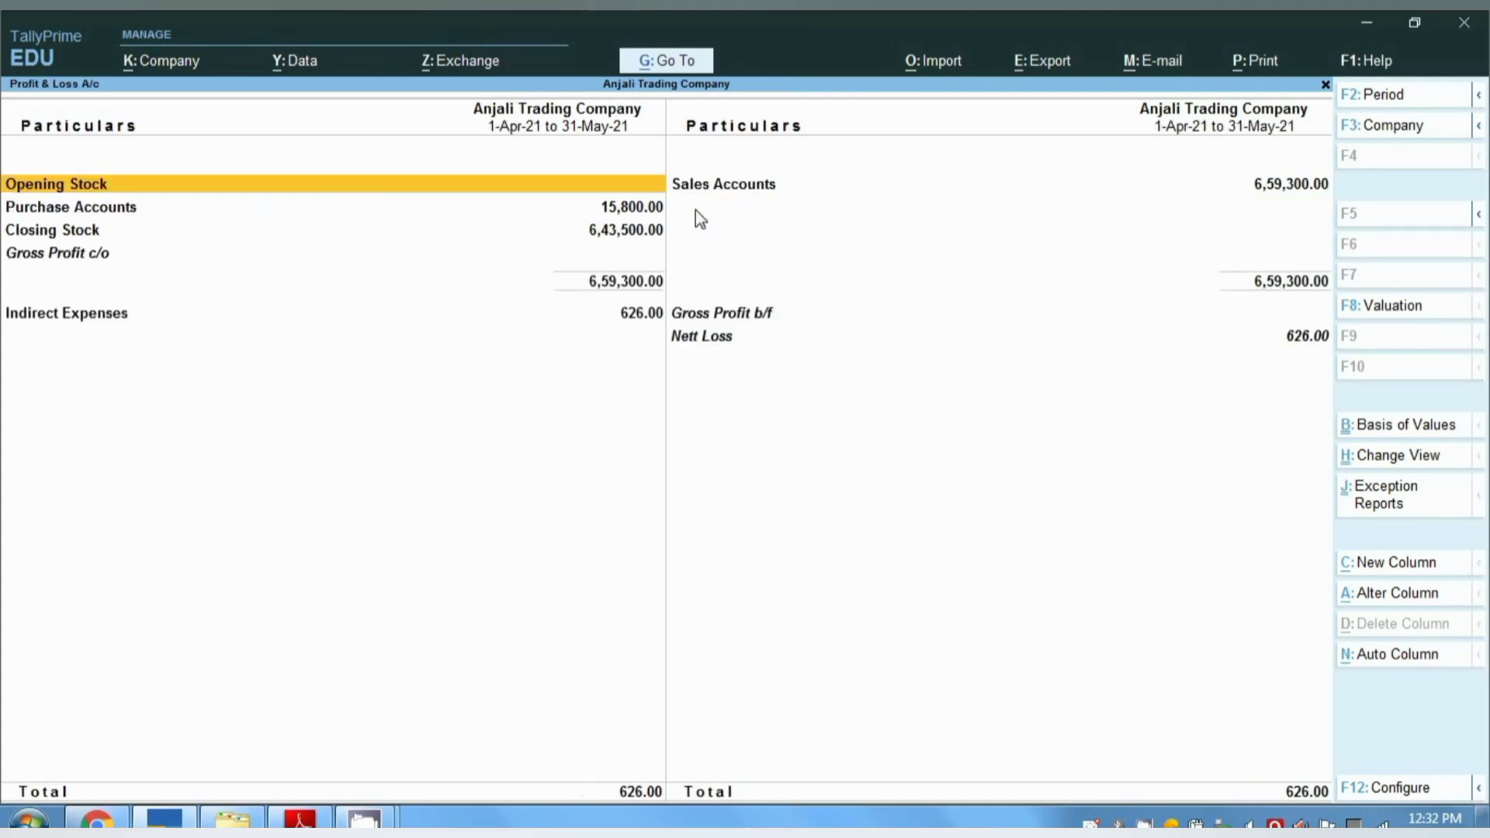
{"action": "left_click", "coordinate": [113, 322]}
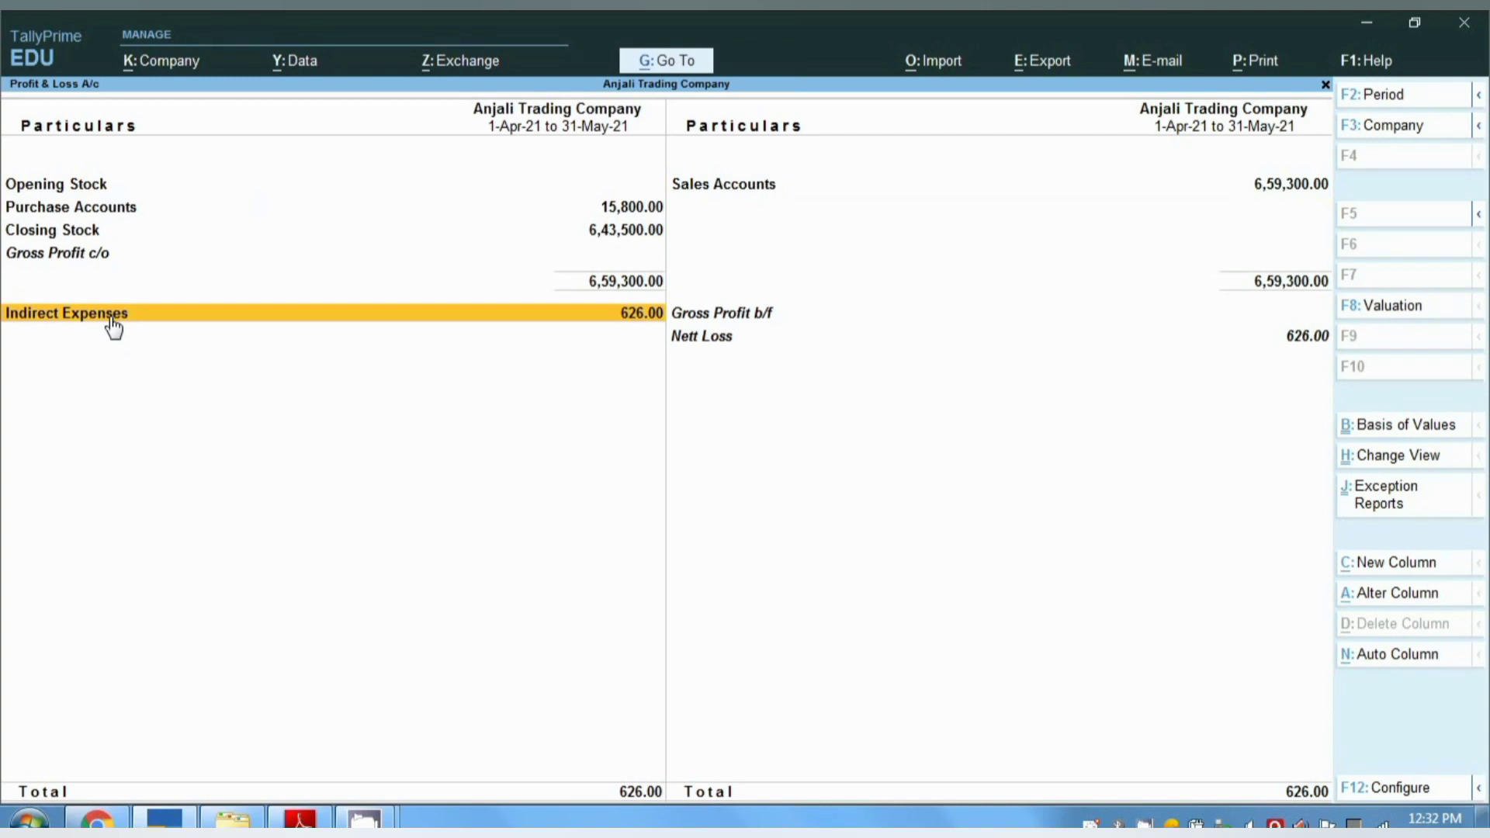
{"action": "left_click", "coordinate": [114, 328]}
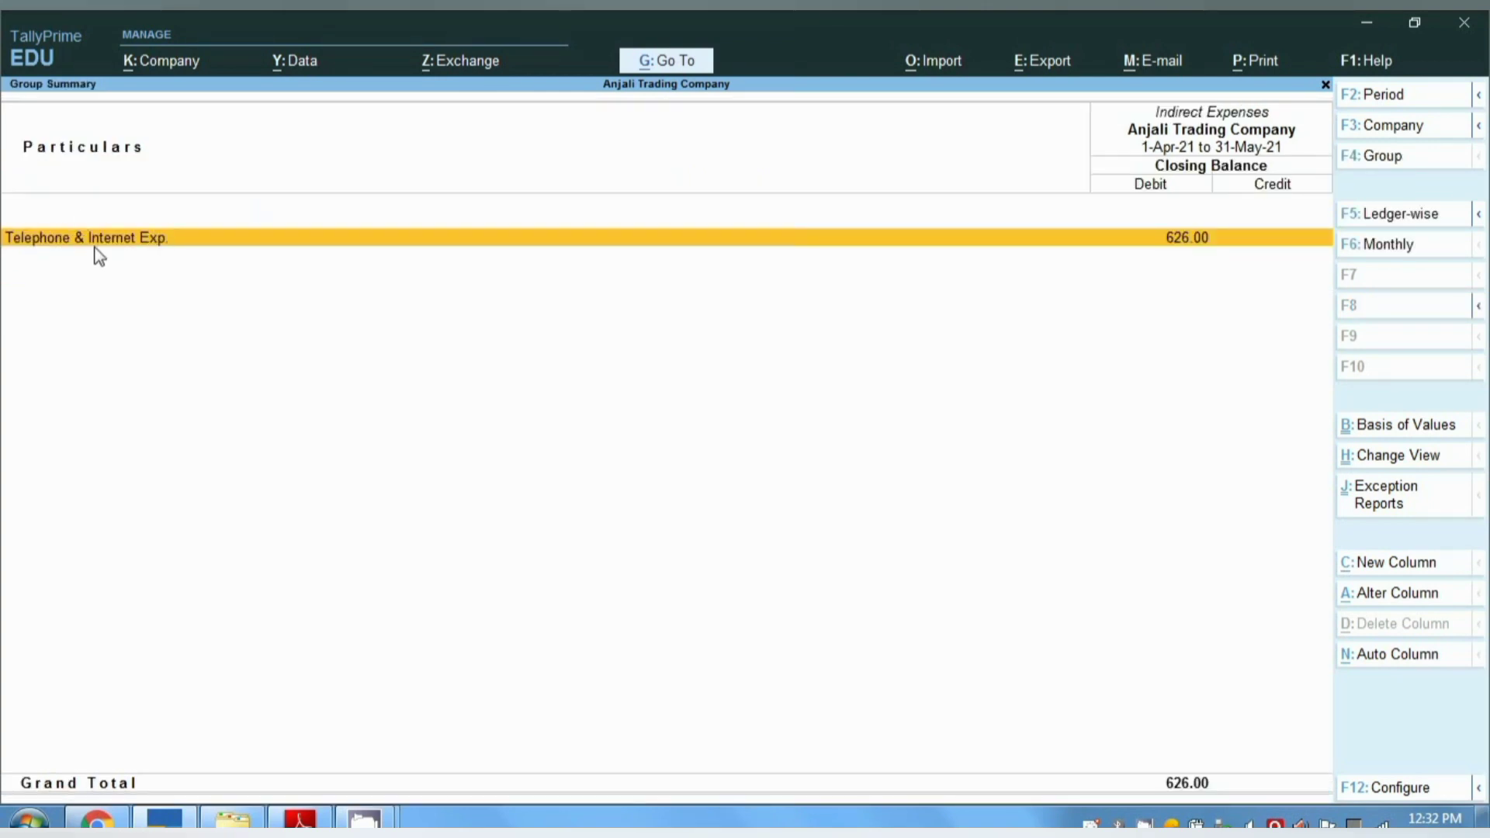
Step: Review the May journal and purchase vouchers of the Telephone & Internet Exp. ledger, and return to the Indirect Expenses summary
{"action": "key", "text": "Return"}
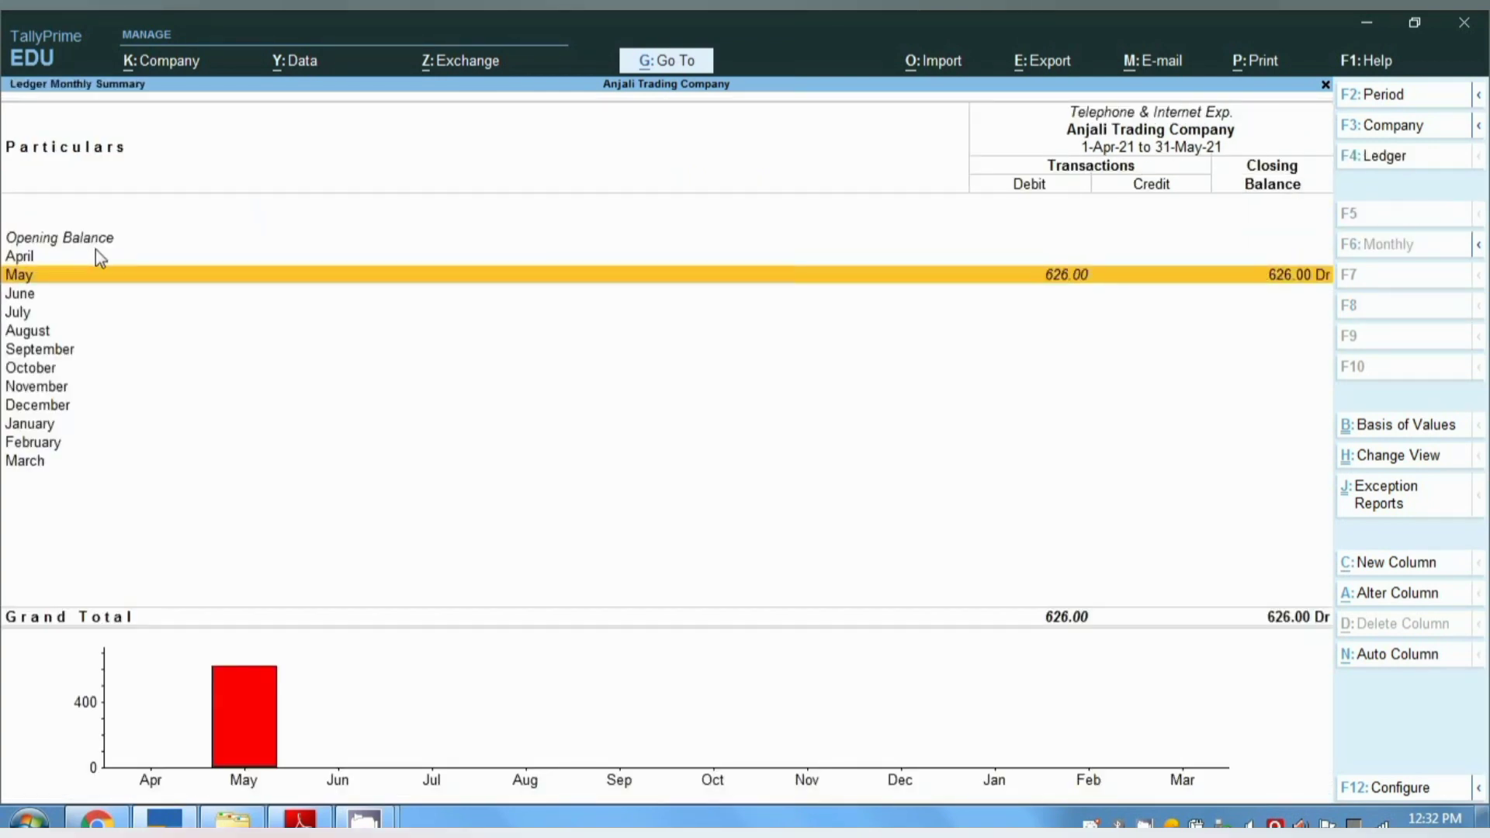
{"action": "key", "text": "Return"}
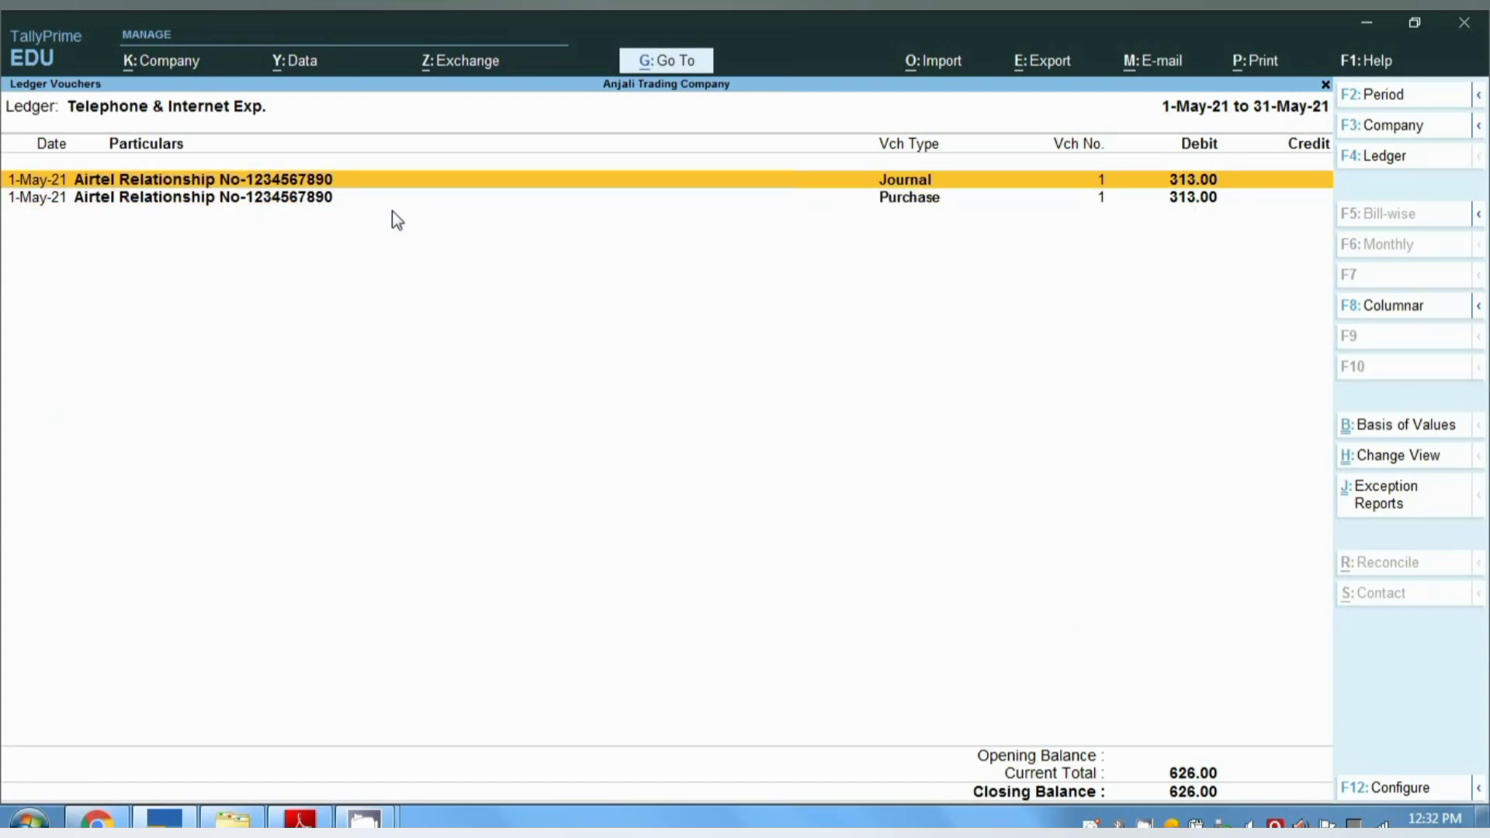
{"action": "key", "text": "Down"}
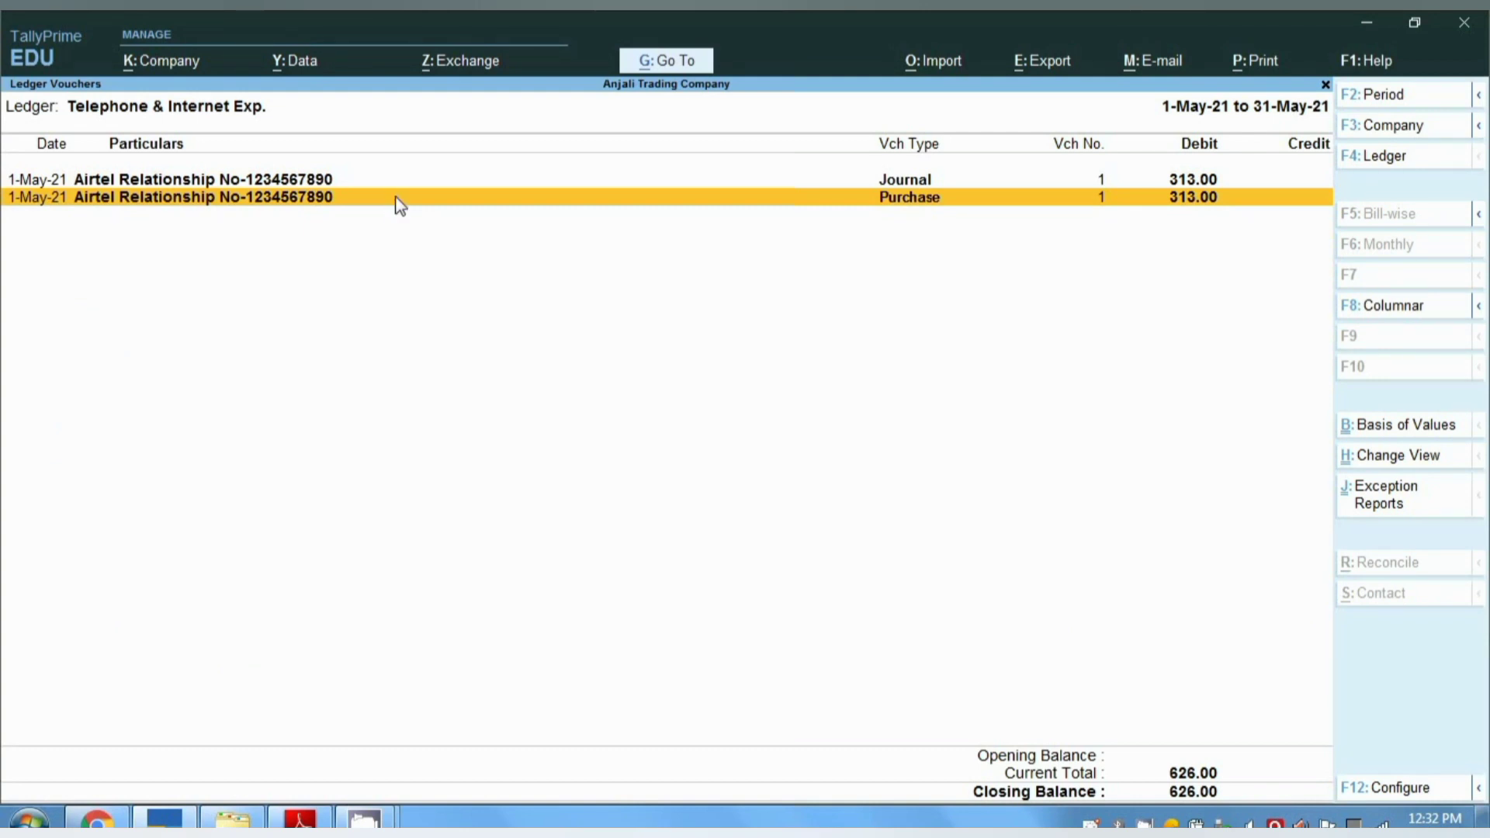
{"action": "key", "text": "Escape"}
{"action": "key", "text": "Escape"}
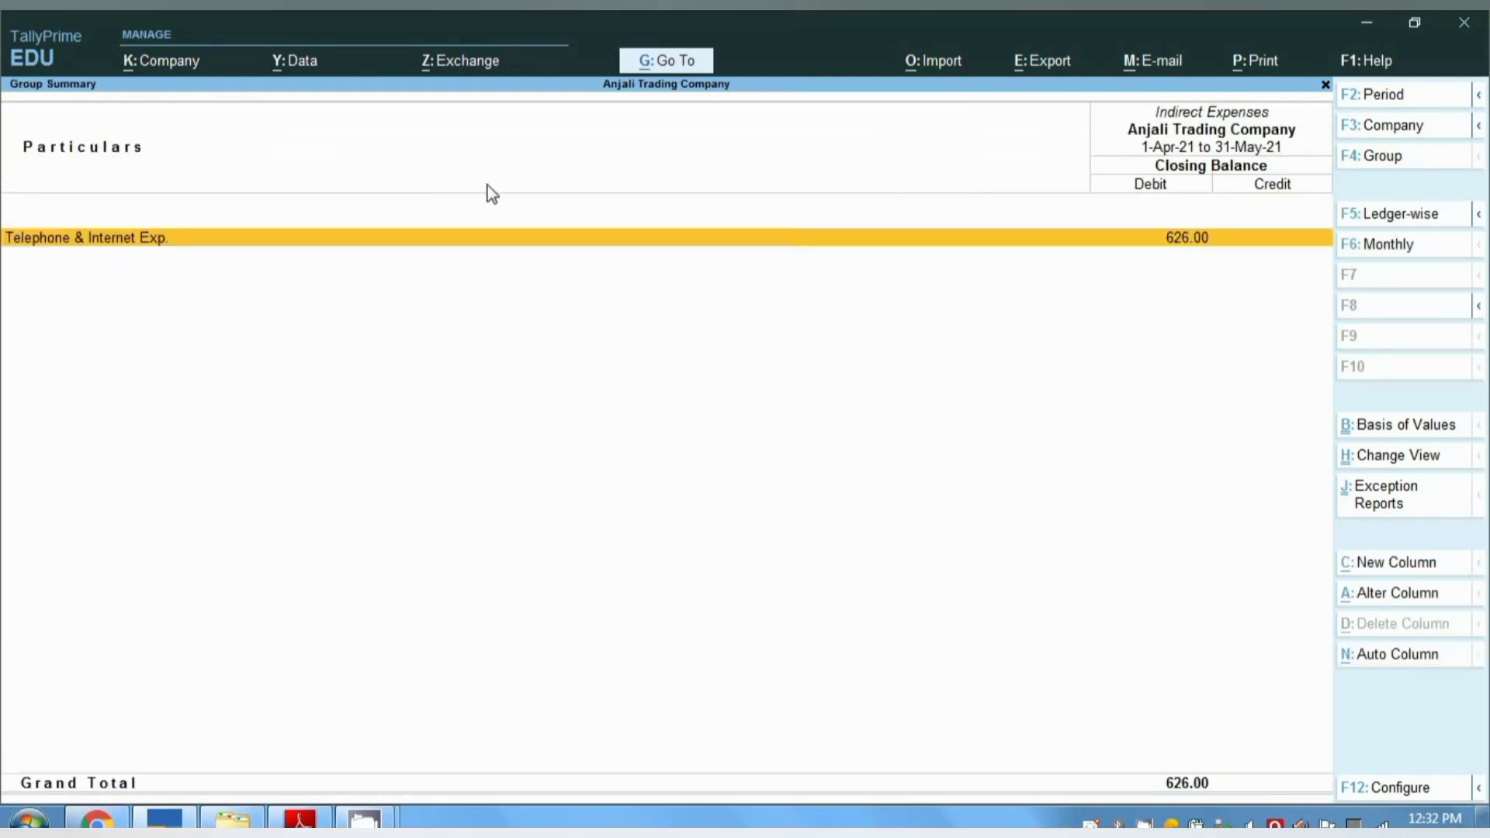
Step: Open the GSTR-2 report and change its period to start from 1-5-2021
{"action": "key", "text": "Escape"}
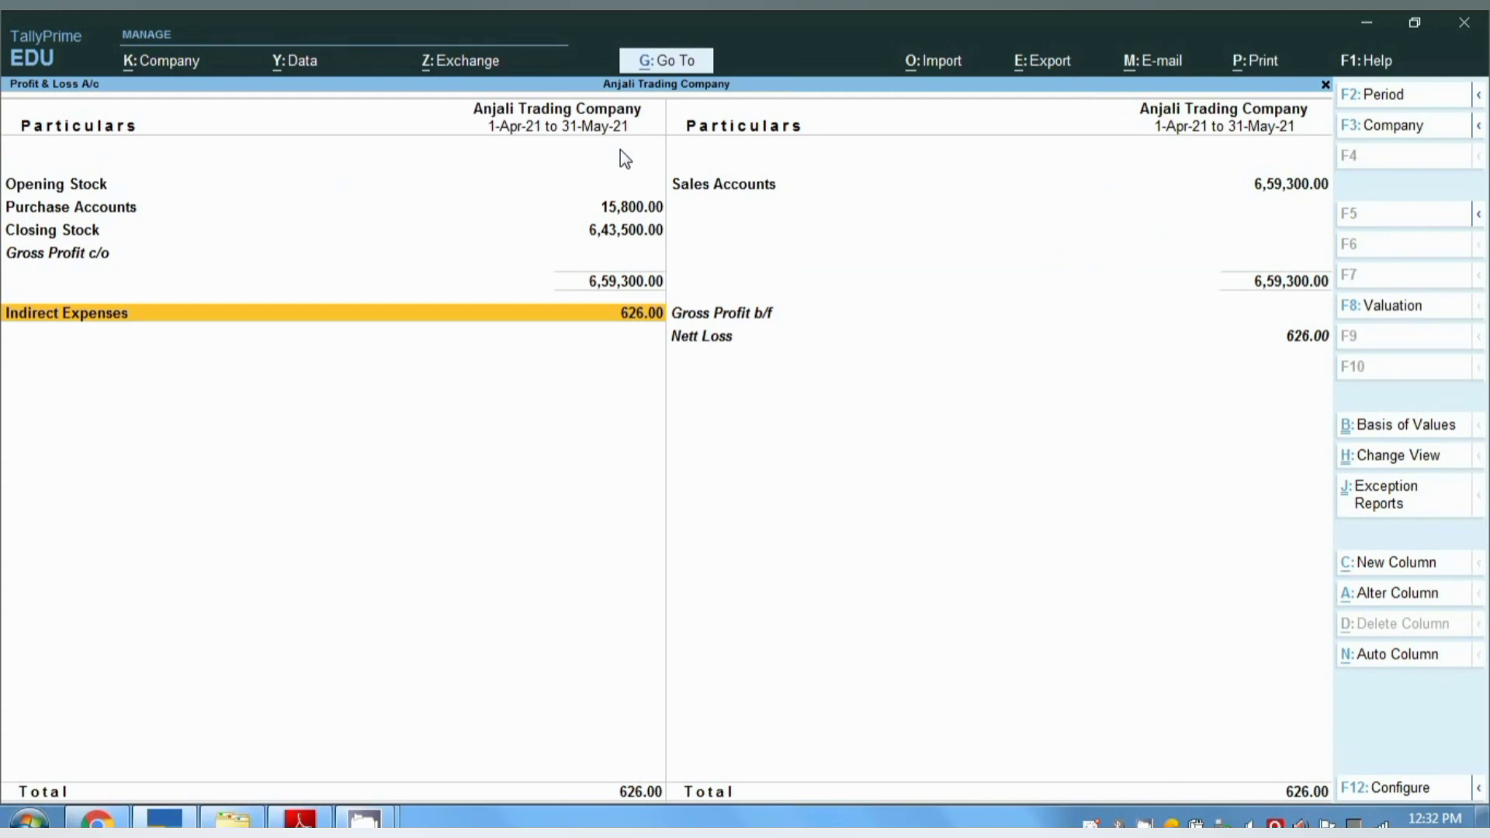
{"action": "left_click", "coordinate": [668, 62]}
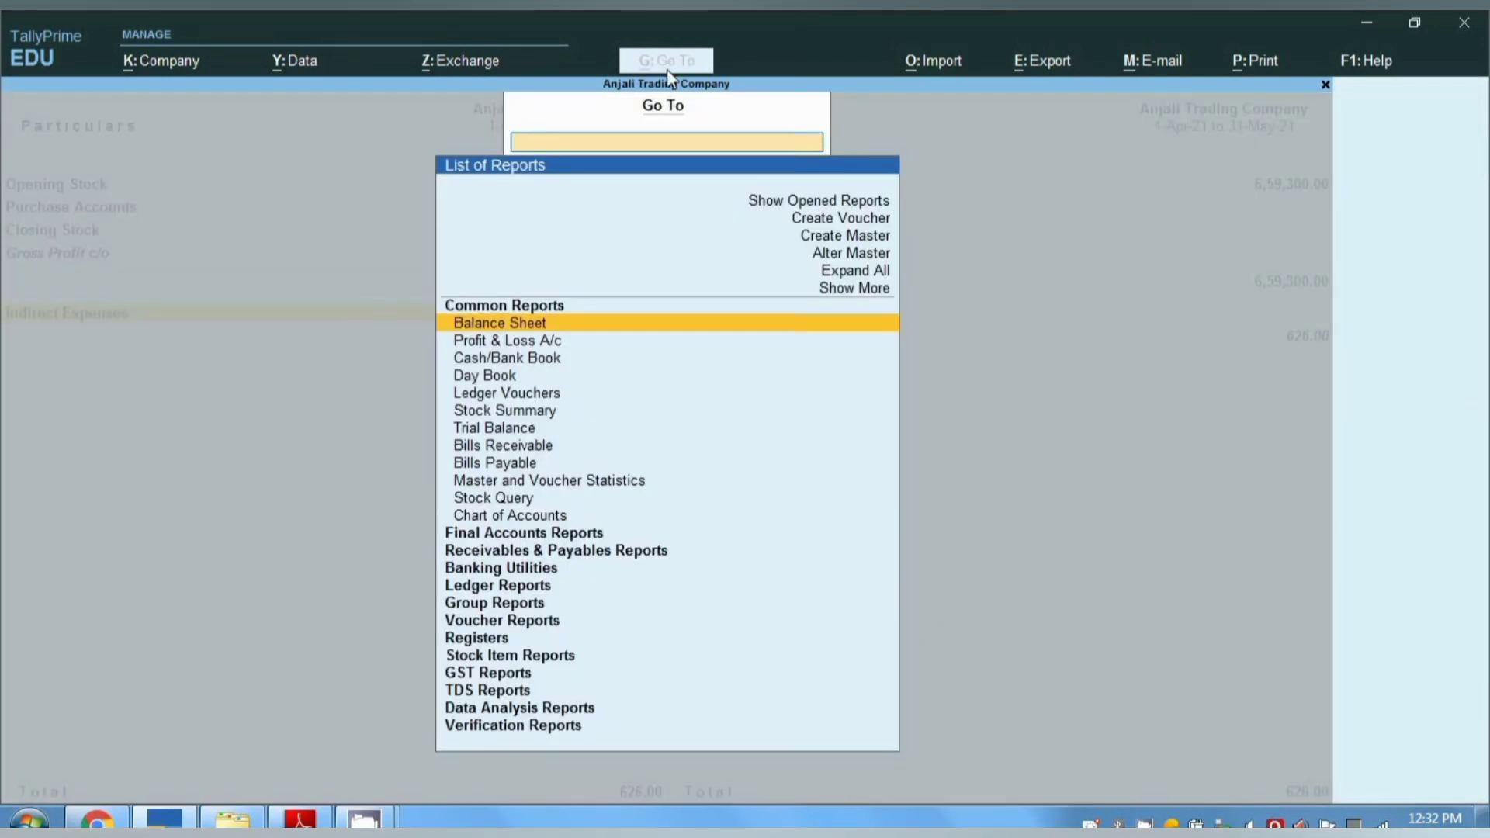
{"action": "type", "text": "Gst"}
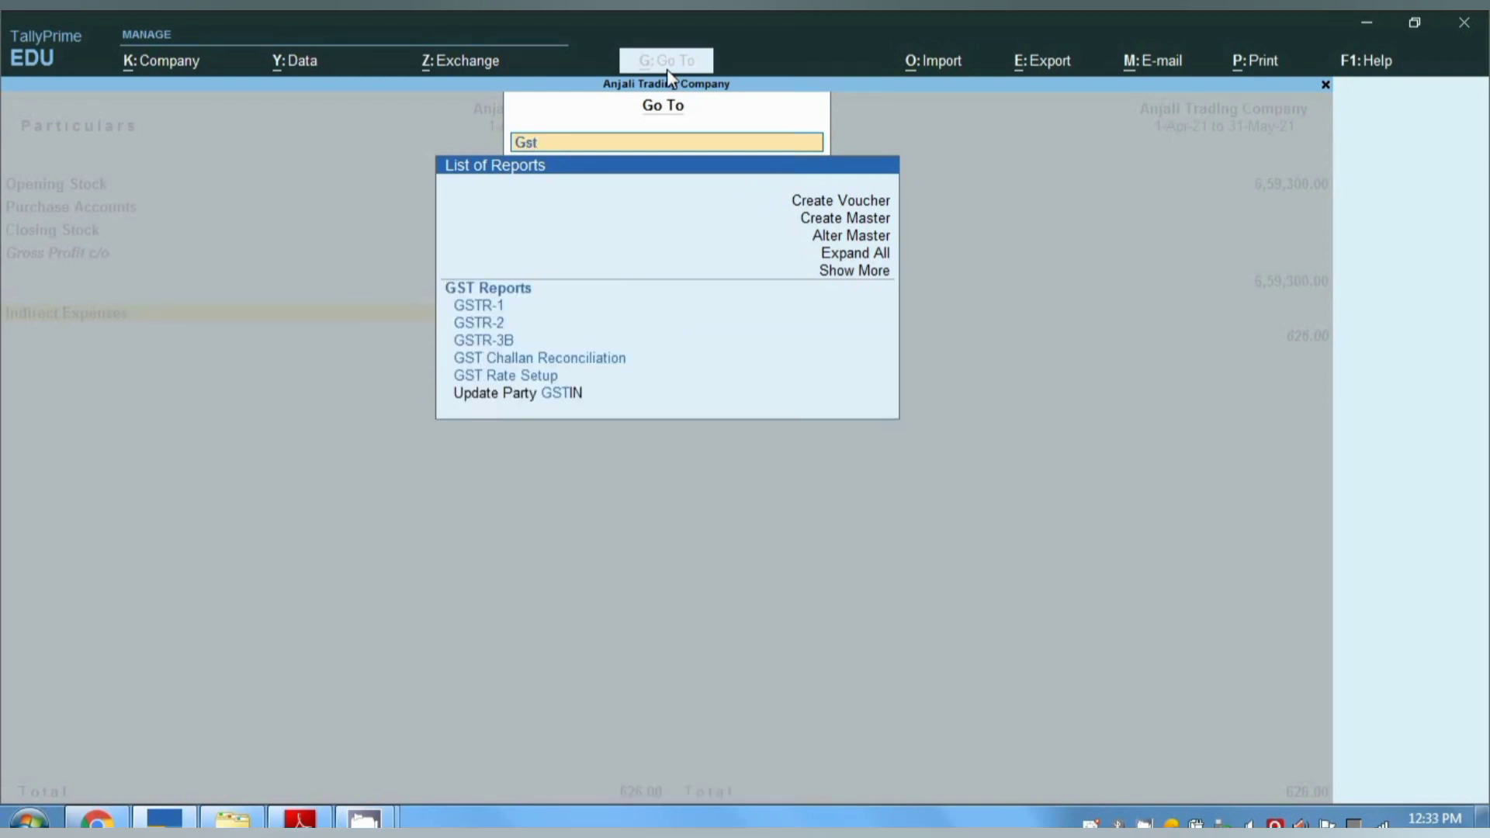
{"action": "key", "text": "Down"}
{"action": "key", "text": "Down"}
{"action": "key", "text": "Return"}
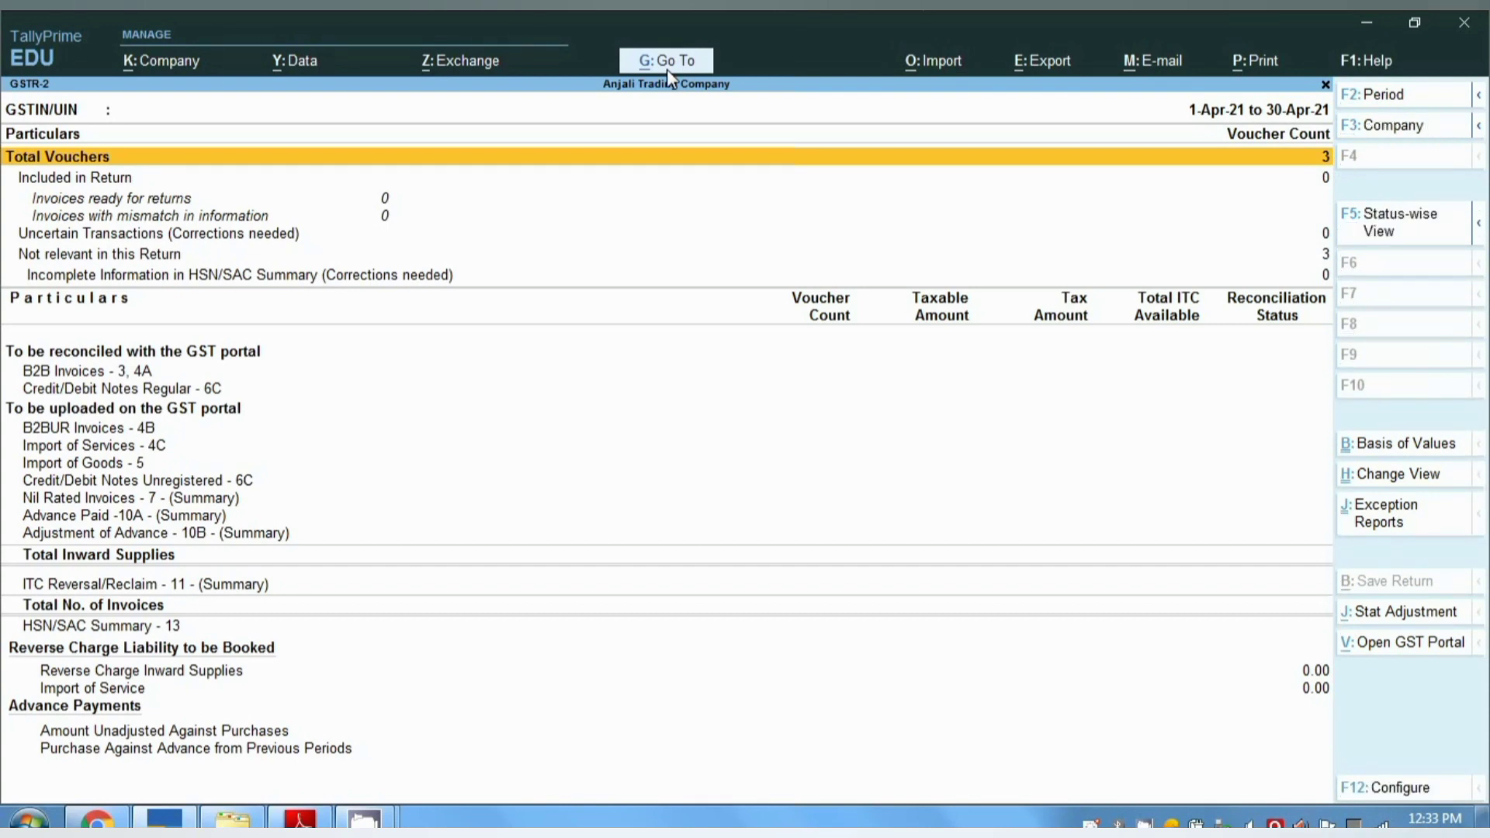
{"action": "key", "text": "F2"}
{"action": "type", "text": "1.5"}
{"action": "key", "text": "Return"}
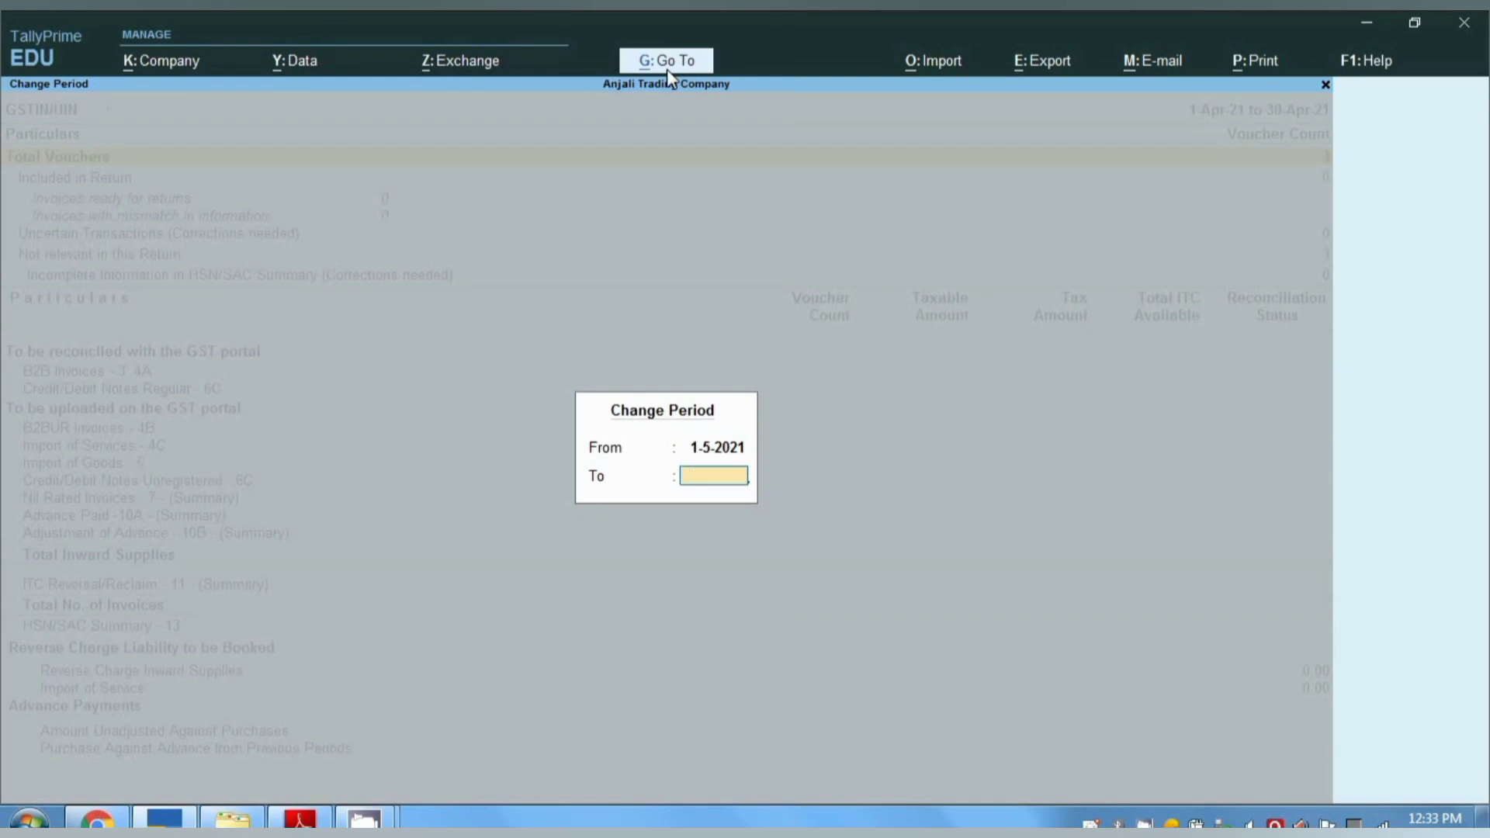
{"action": "key", "text": "Return"}
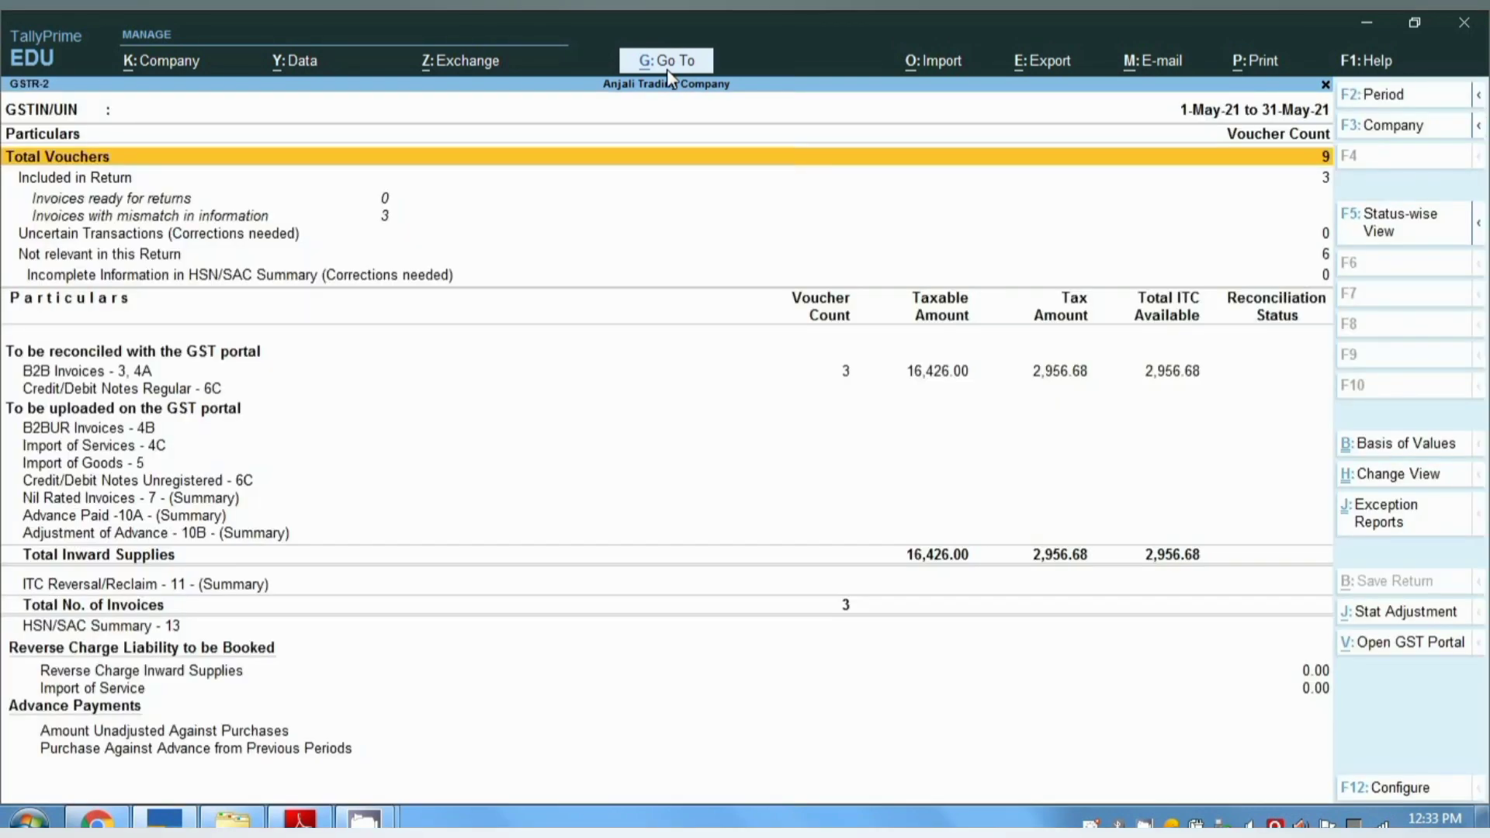
Step: Drill down from B2B Invoices - 3, 4A into the Airtel supplier's invoice list
{"action": "key", "text": "Down"}
{"action": "key", "text": "Down"}
{"action": "key", "text": "Down"}
{"action": "key", "text": "Down"}
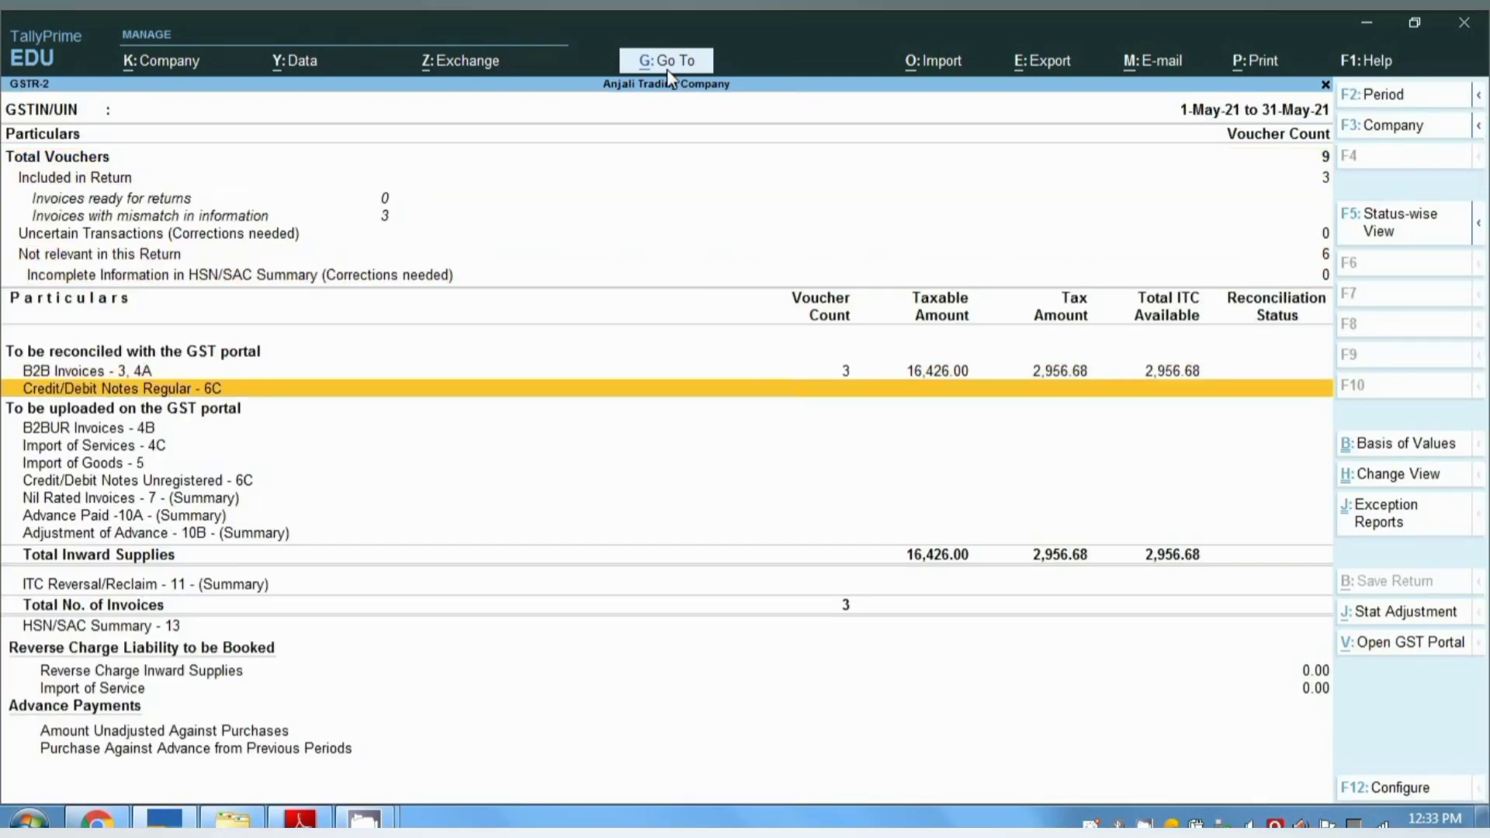
{"action": "key", "text": "Up"}
{"action": "key", "text": "Return"}
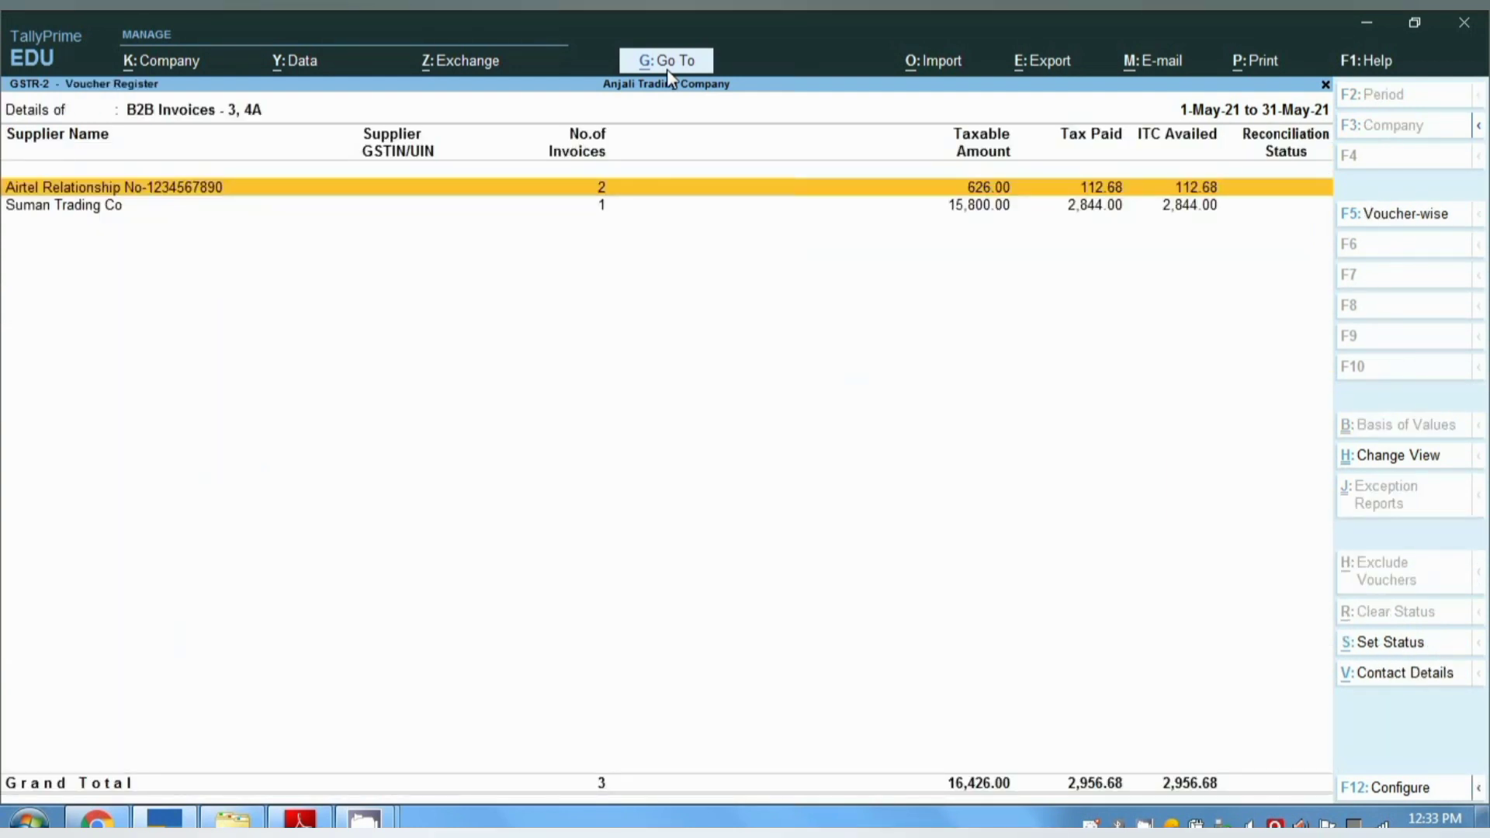
{"action": "key", "text": "space"}
{"action": "key", "text": "Return"}
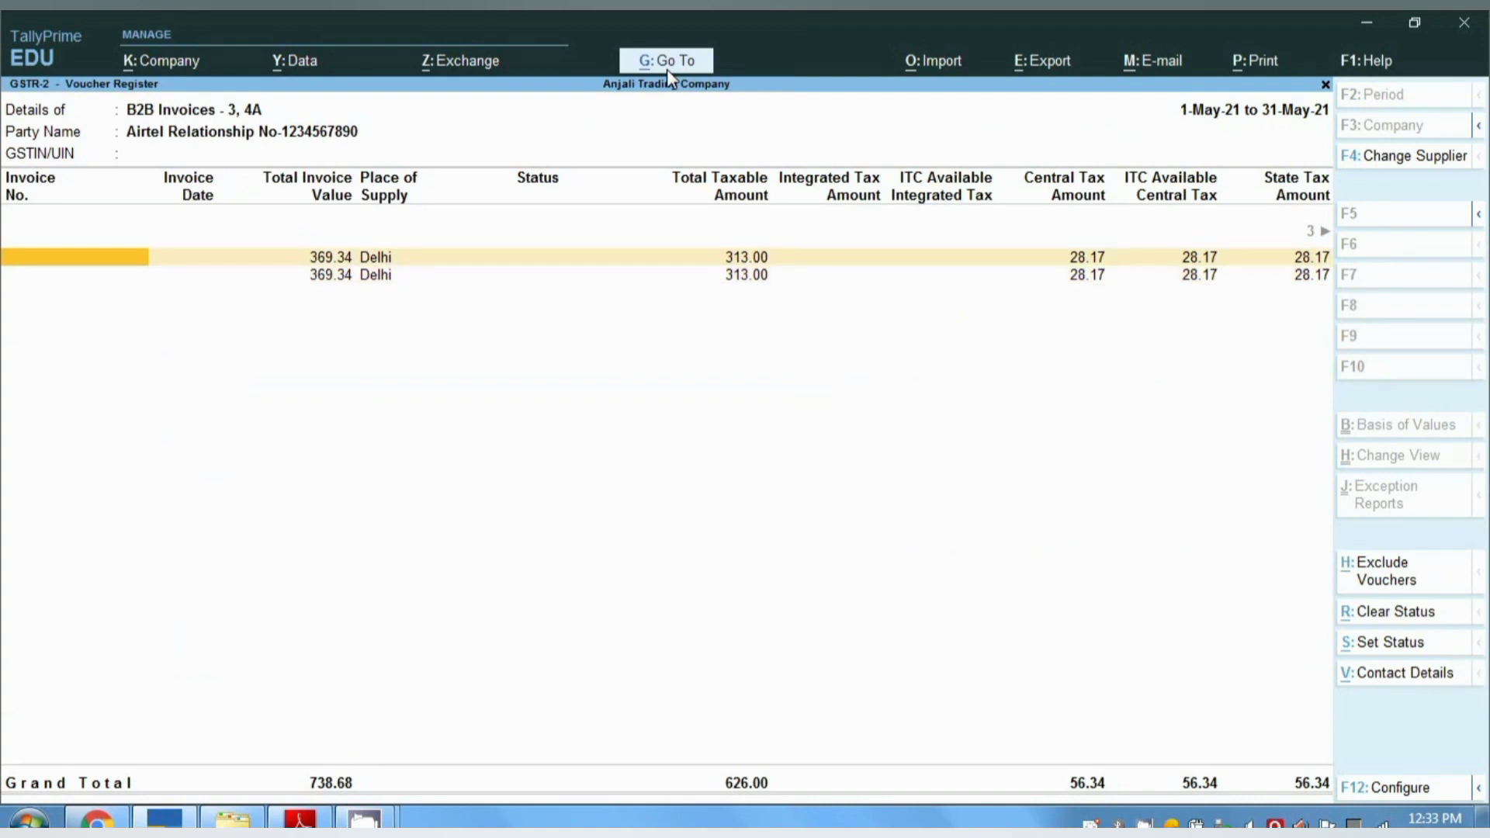
Step: Open the Airtel purchase voucher, compare it with the journal form of the entry, and quit back to the voucher register
{"action": "key", "text": "Return"}
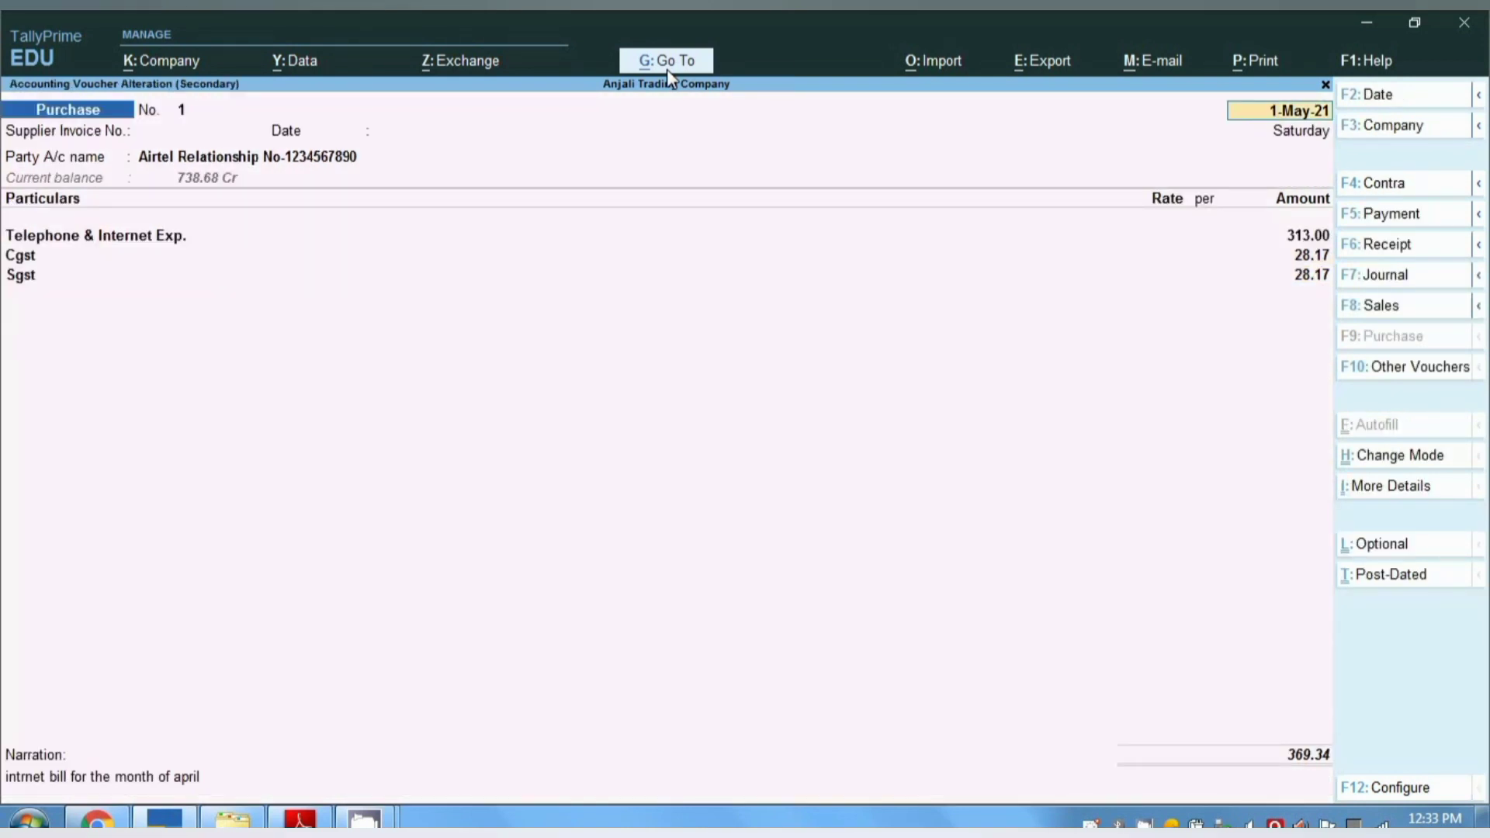
{"action": "key", "text": "F7"}
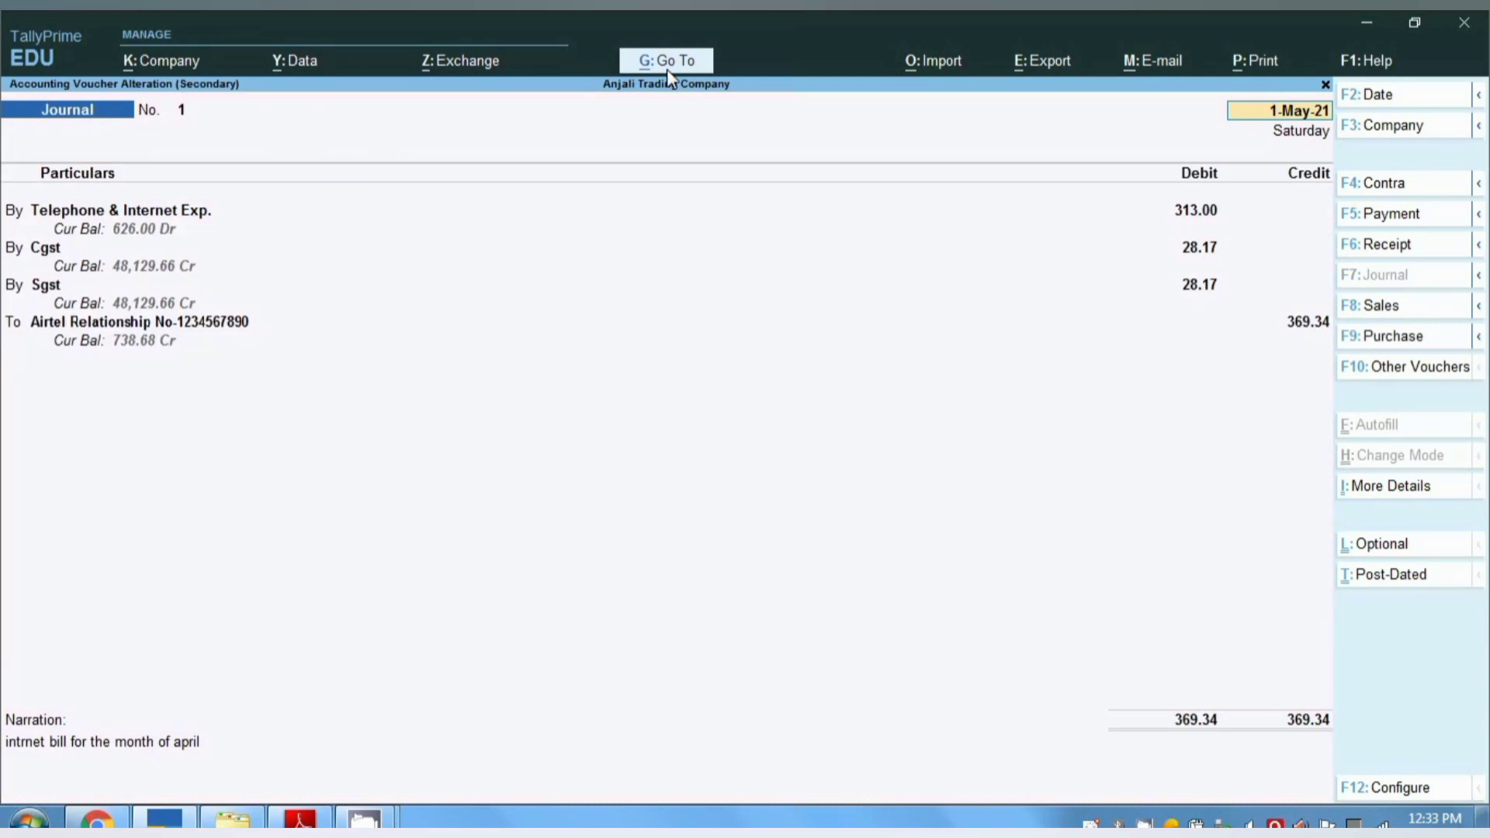
{"action": "key", "text": "F9"}
{"action": "key", "text": "F7"}
{"action": "key", "text": "BackSpace"}
{"action": "key", "text": "Escape"}
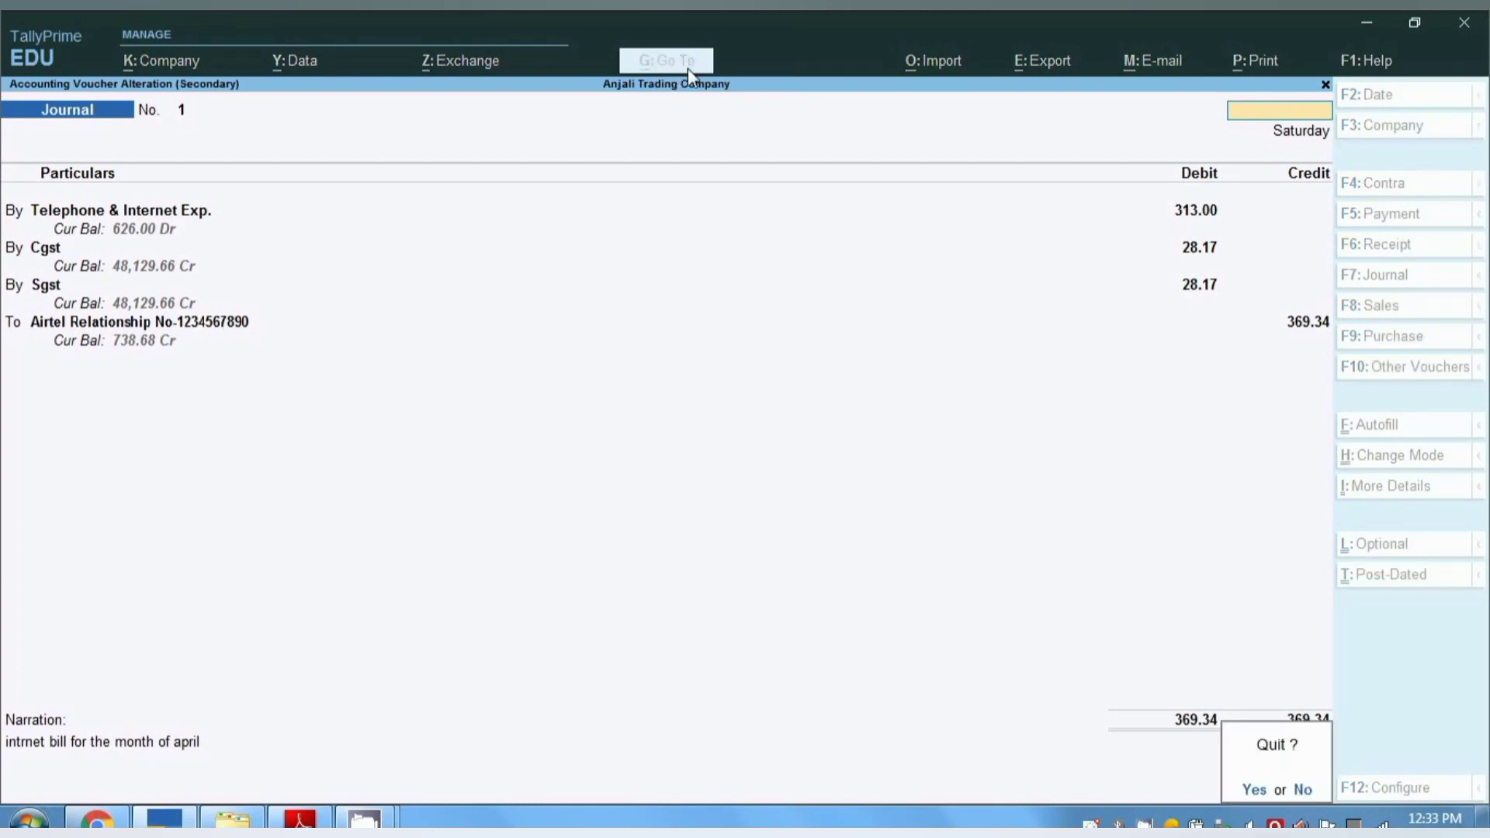
{"action": "key", "text": "y"}
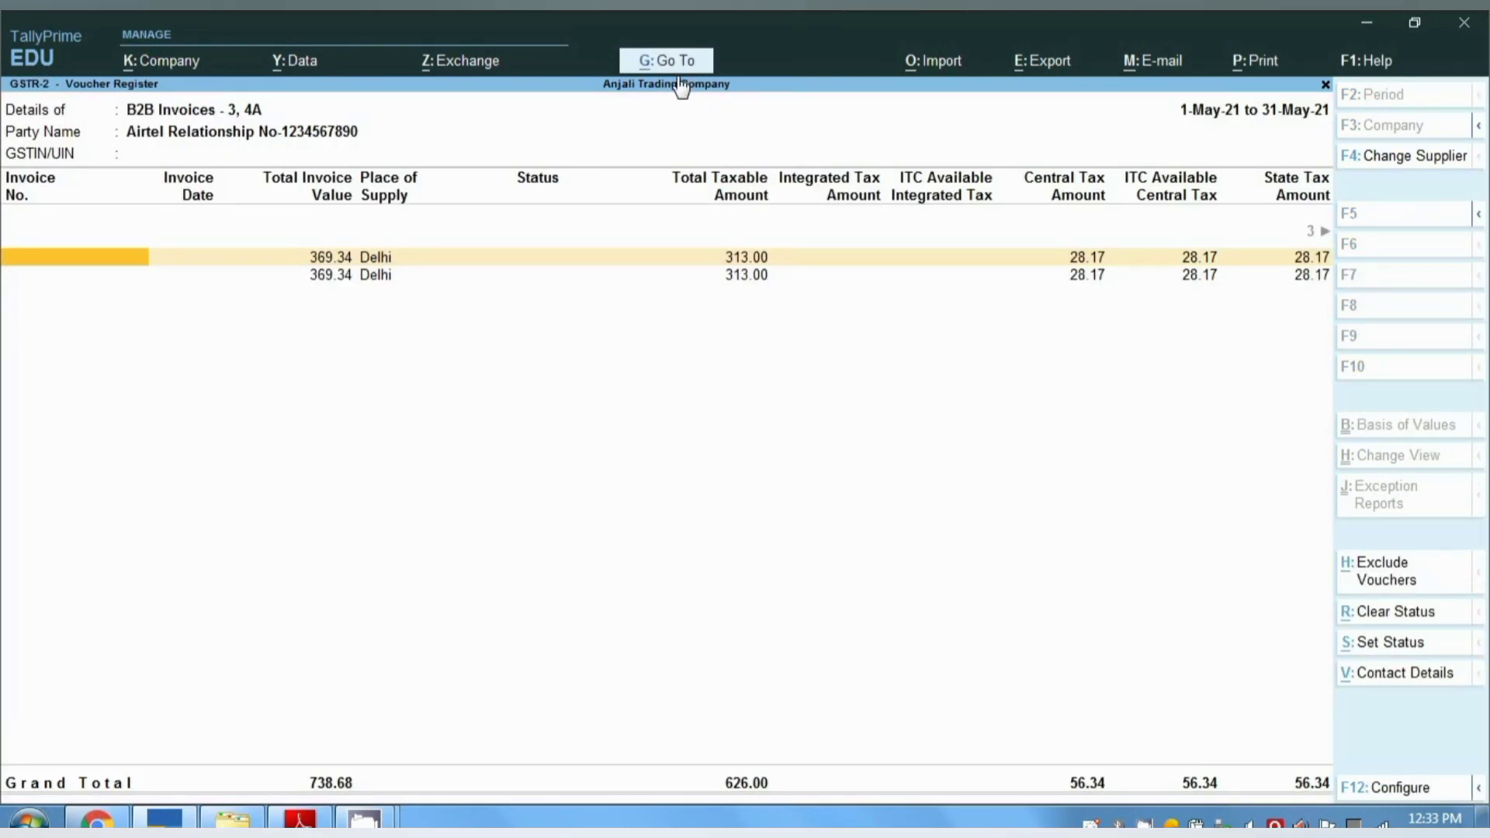
Step: Open the Ledger Vouchers report for the Airtel ledger
{"action": "left_click", "coordinate": [677, 64]}
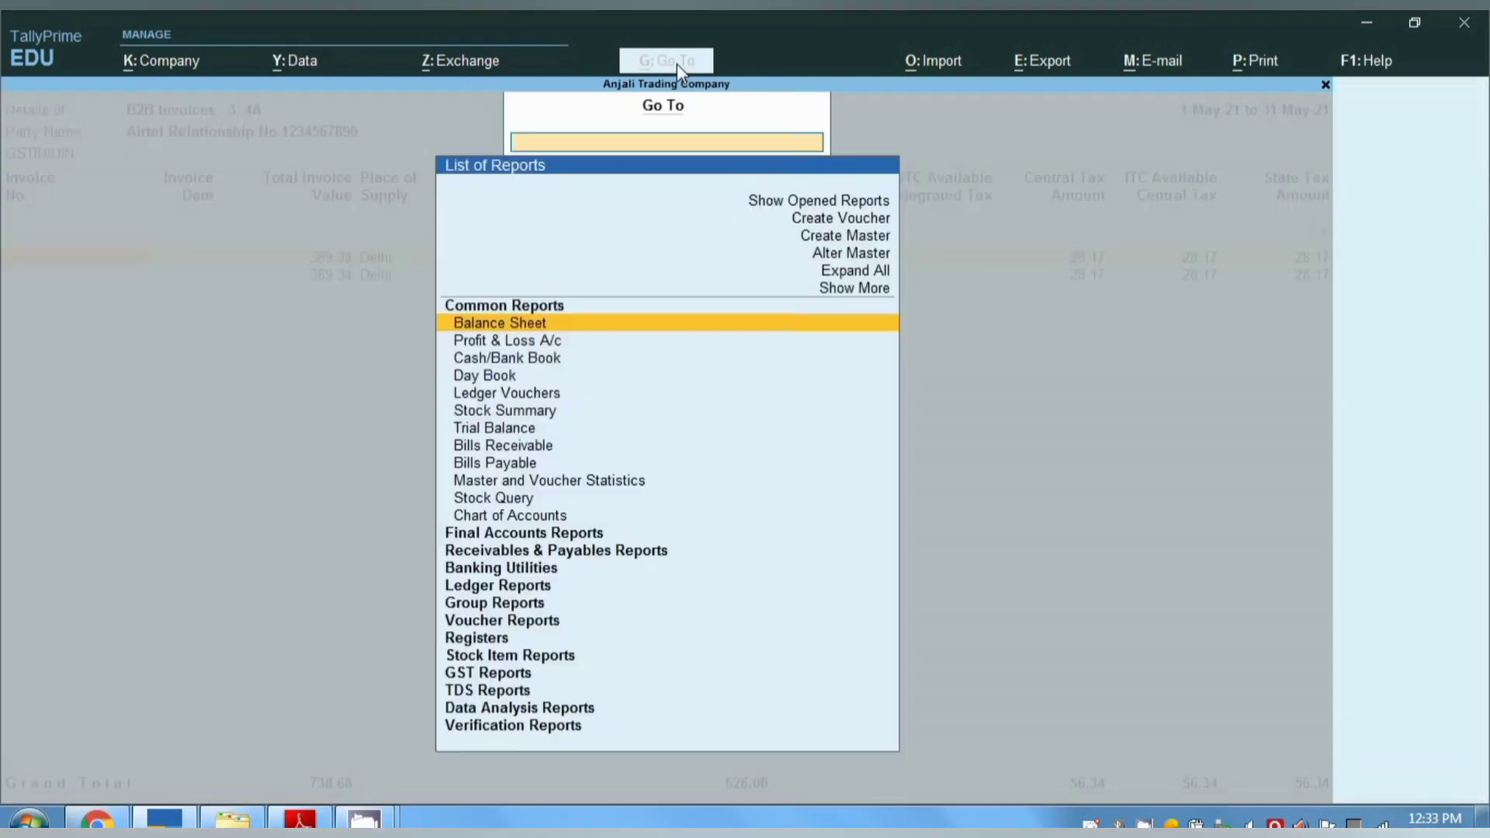
{"action": "key", "text": "Down"}
{"action": "key", "text": "Down"}
{"action": "key", "text": "Down"}
{"action": "key", "text": "Down"}
{"action": "key", "text": "Down"}
{"action": "key", "text": "Down"}
{"action": "key", "text": "Down"}
{"action": "key", "text": "Down"}
{"action": "key", "text": "Down"}
{"action": "key", "text": "Down"}
{"action": "key", "text": "Down"}
{"action": "key", "text": "Down"}
{"action": "key", "text": "Down"}
{"action": "key", "text": "Down"}
{"action": "key", "text": "Down"}
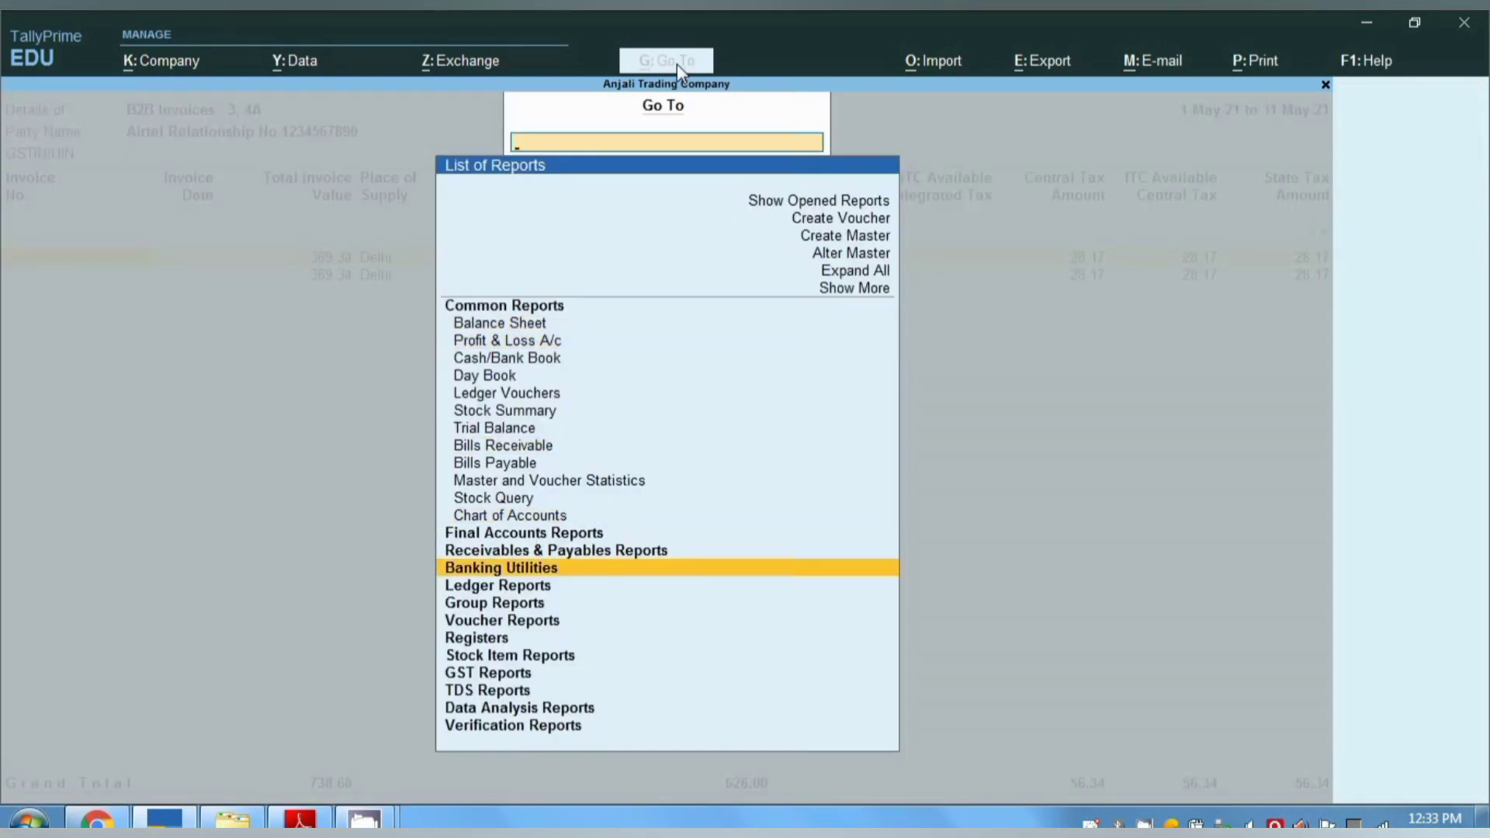
{"action": "key", "text": "Return"}
{"action": "key", "text": "Return"}
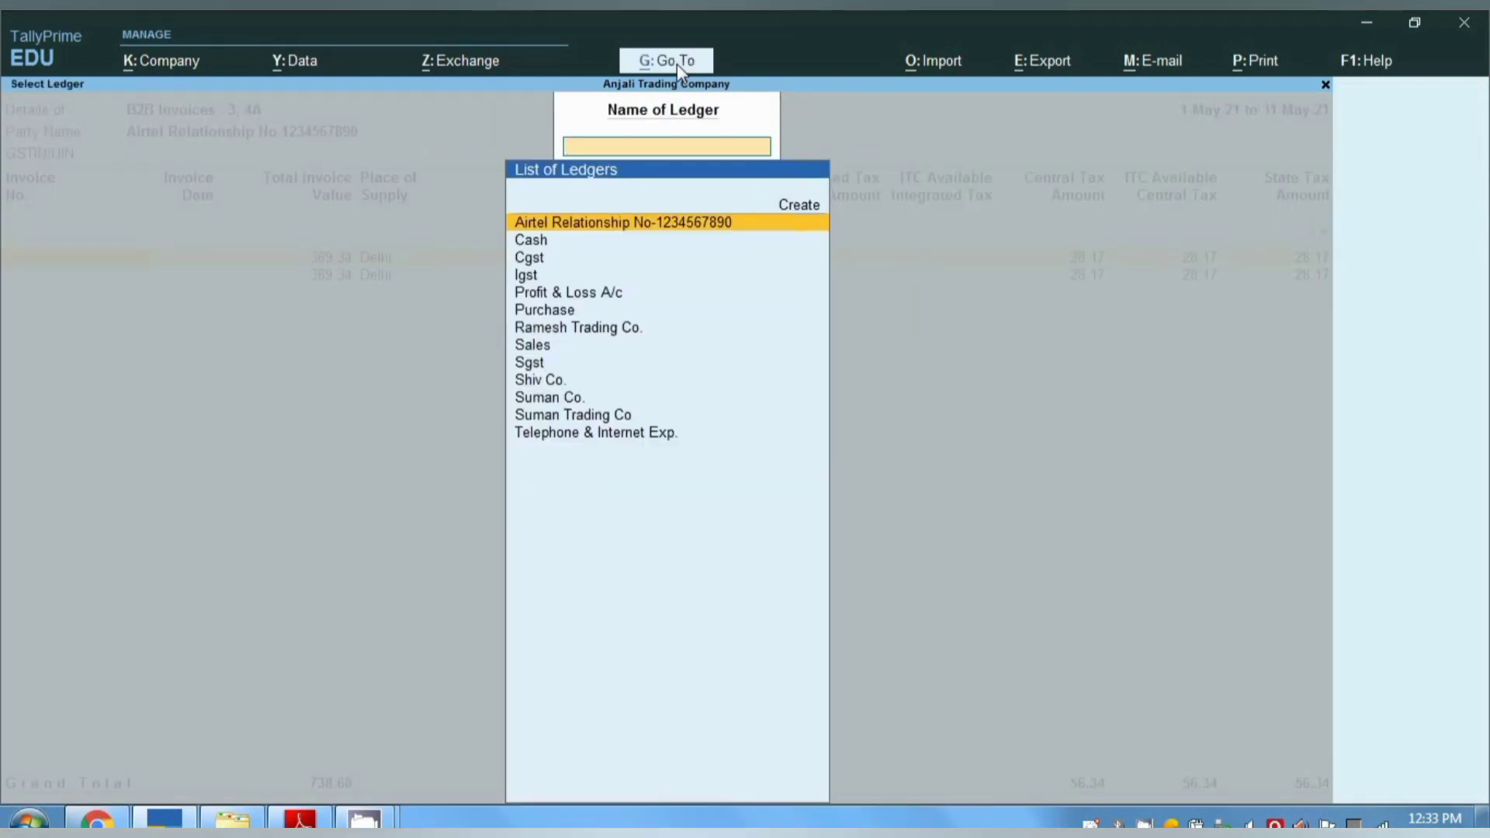
{"action": "key", "text": "Return"}
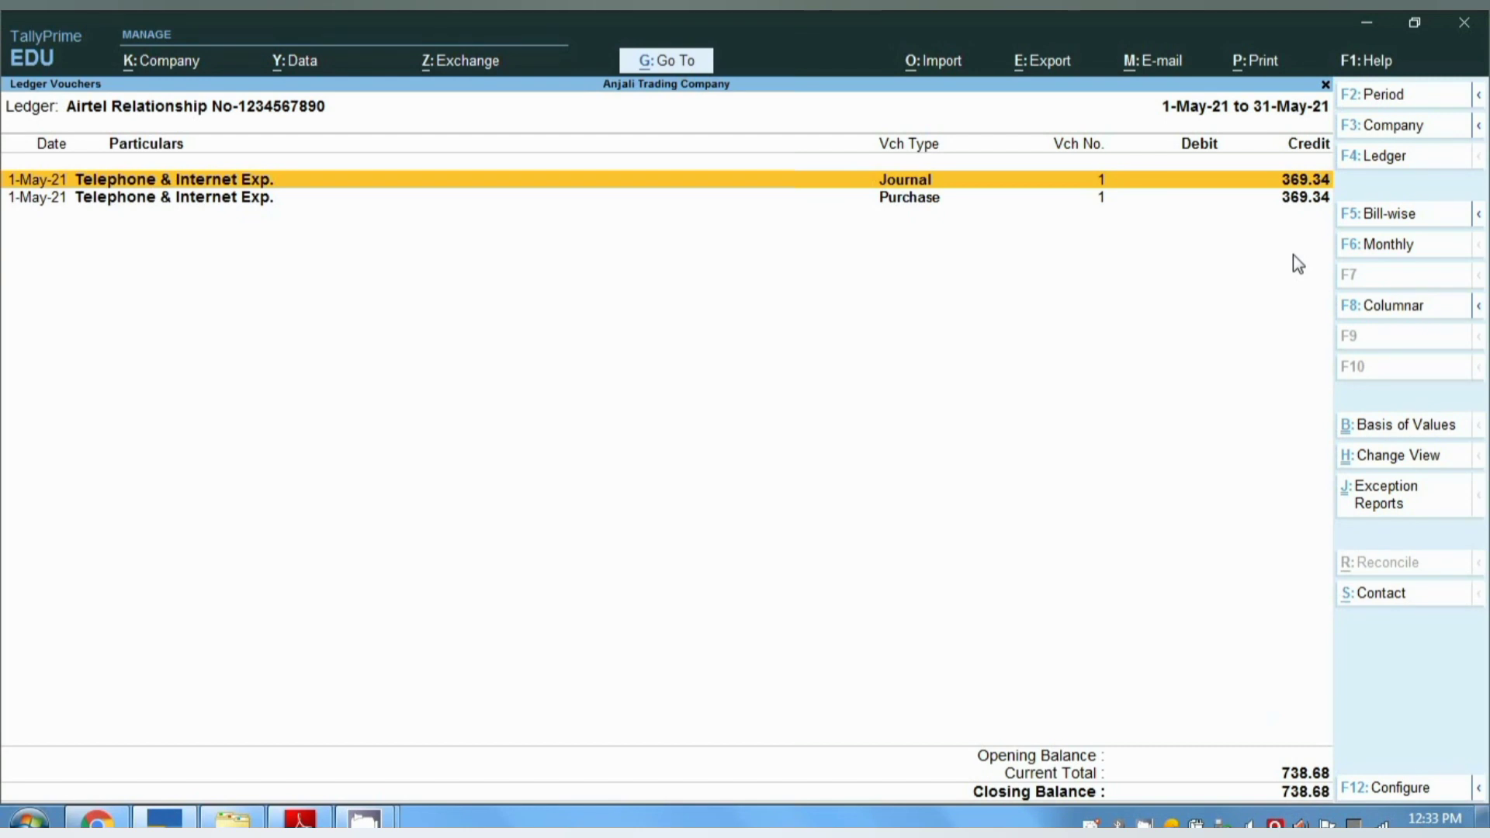
Step: Add a payment voucher dated 2-May-21 from the ledger report, with the Airtel ledger on the debit line
{"action": "key", "text": "Down"}
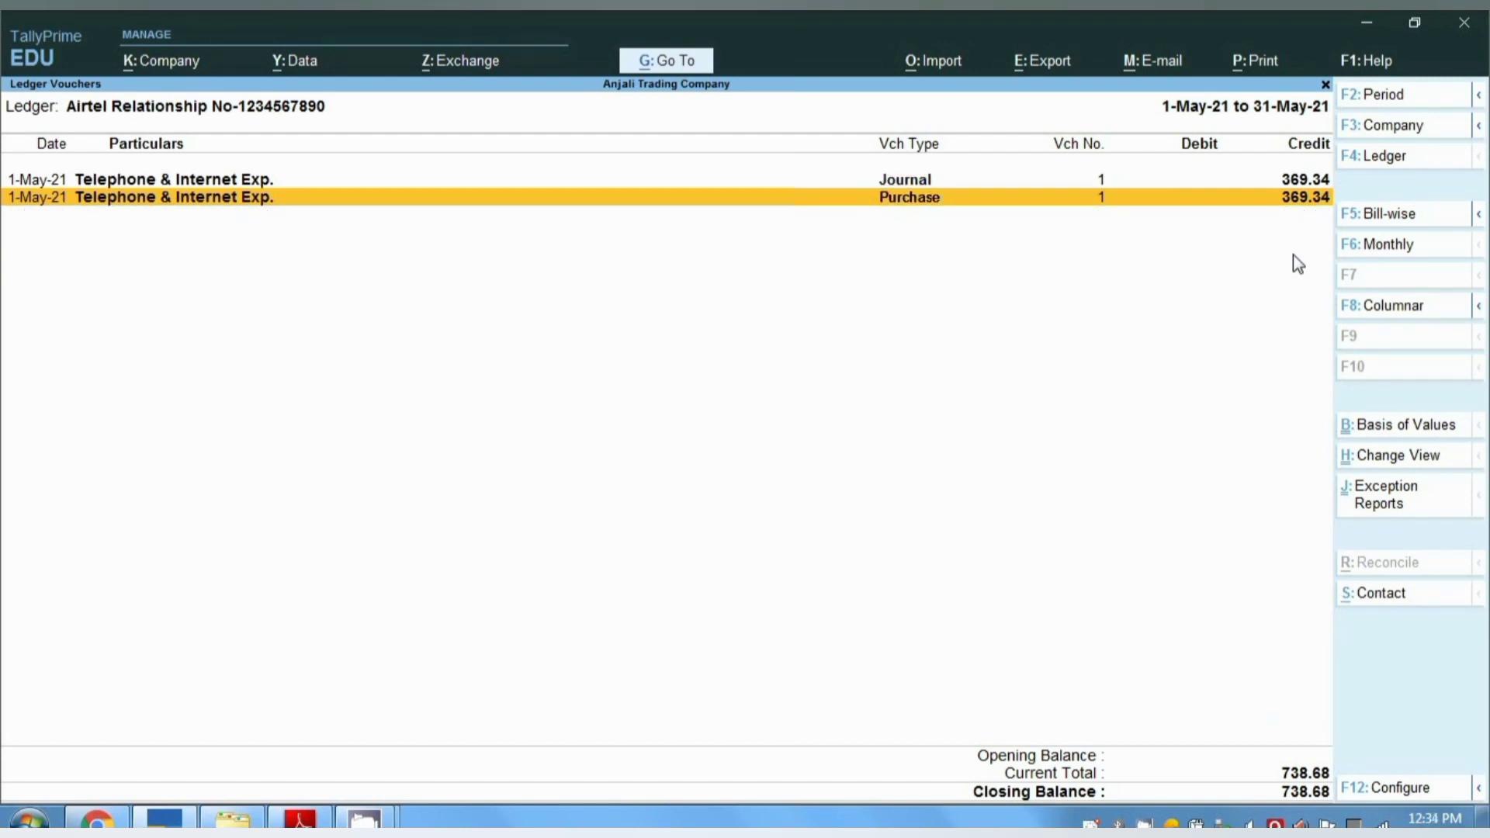
{"action": "key", "text": "alt+a"}
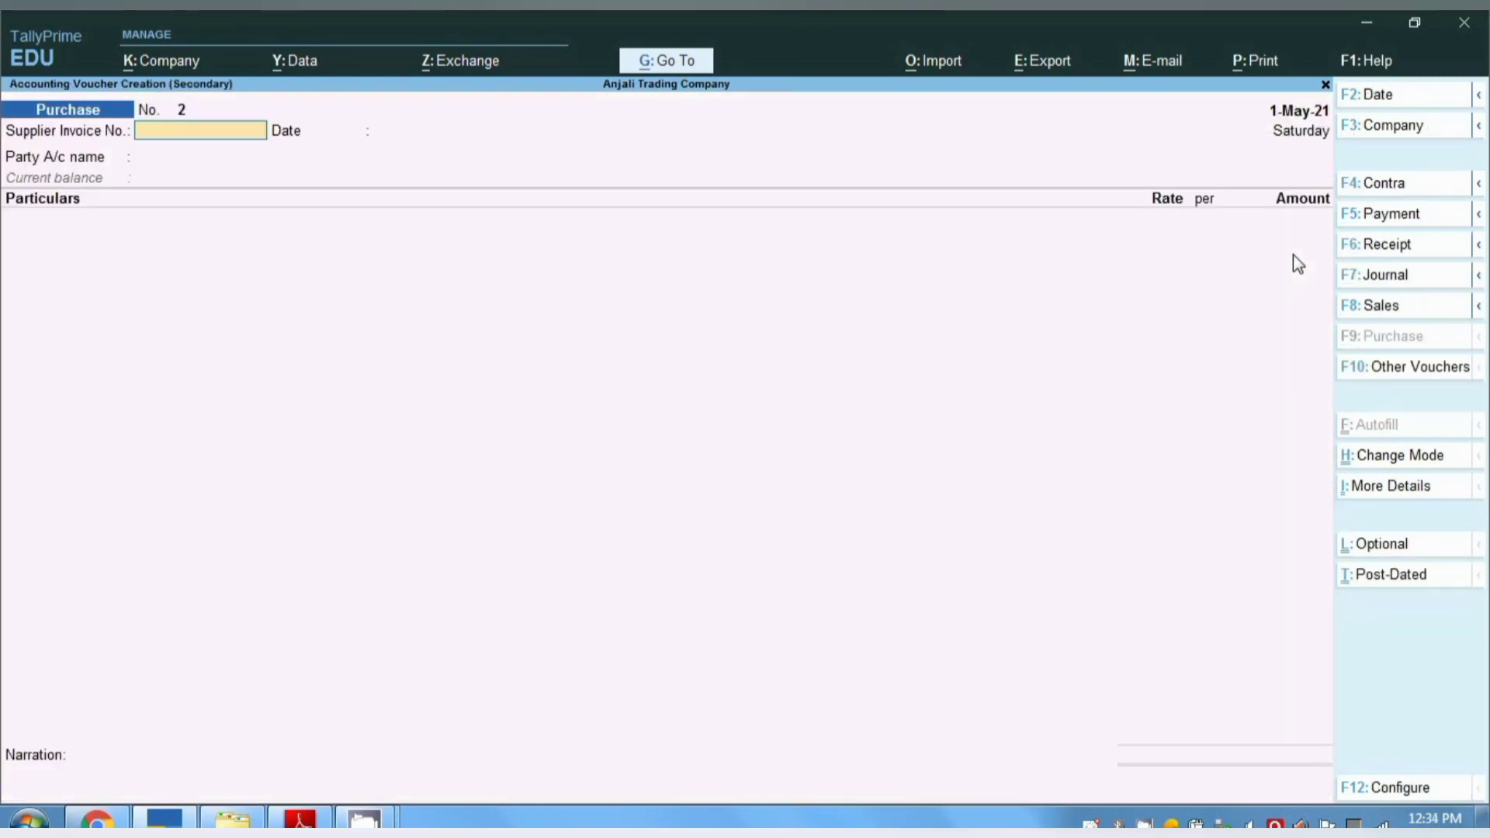
{"action": "left_click", "coordinate": [1400, 219]}
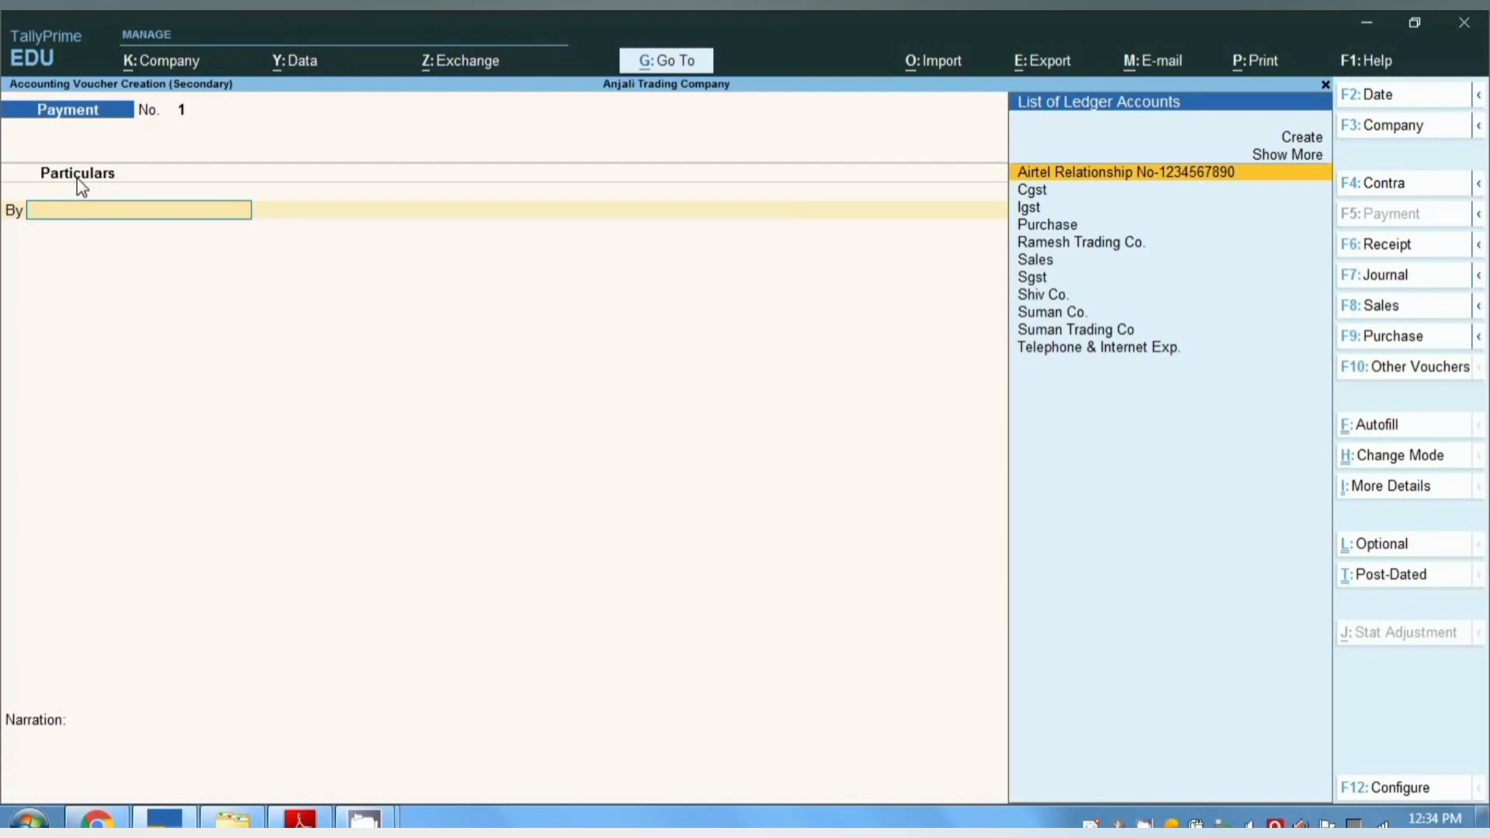
{"action": "key", "text": "F2"}
{"action": "key", "text": "Return"}
{"action": "key", "text": "Return"}
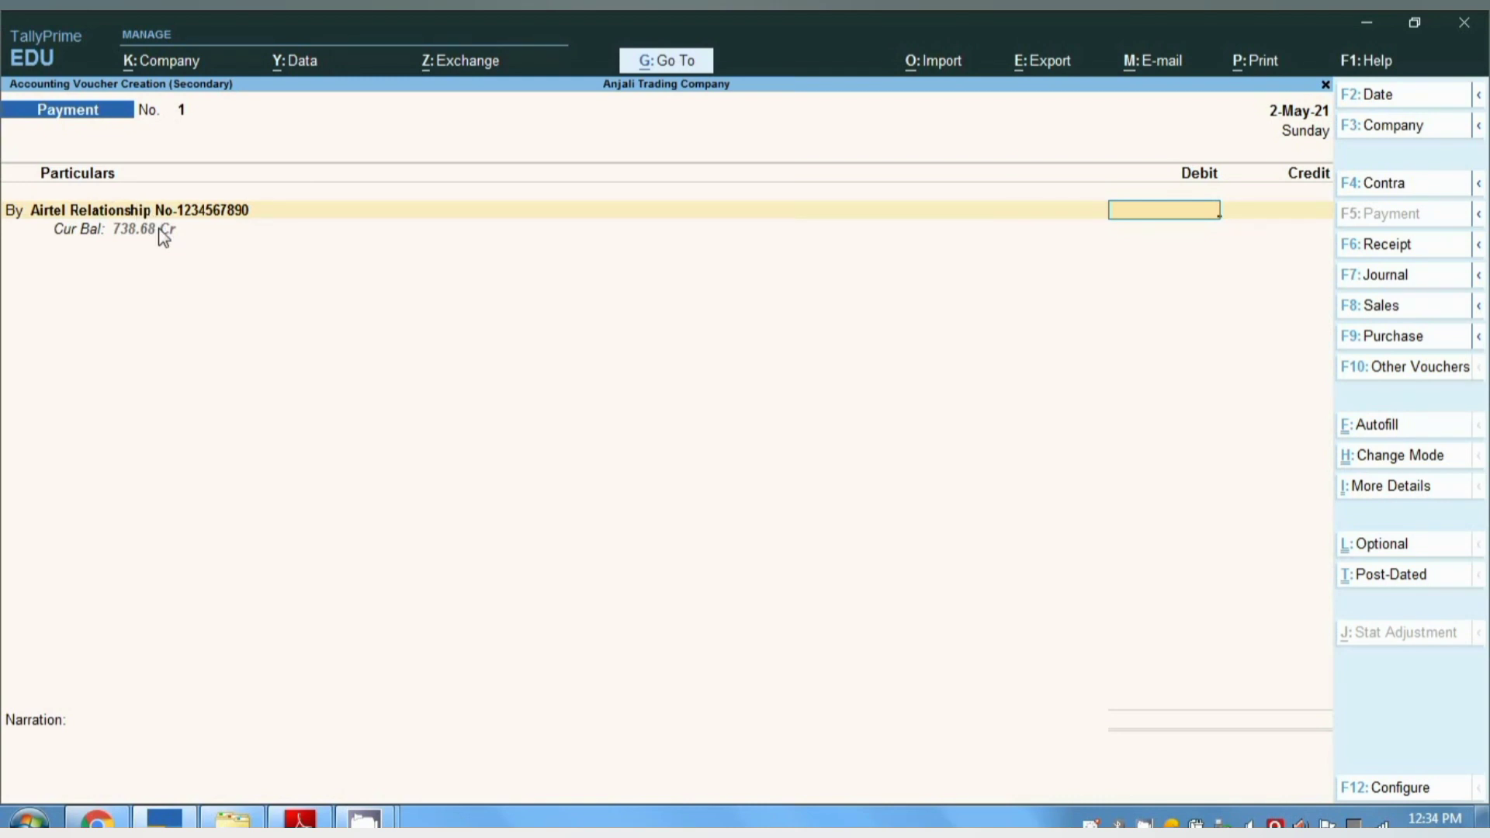
Step: Debit 369.34 to the Airtel ledger and allocate it bill-wise to New Ref 1
{"action": "type", "text": "369.4"}
{"action": "key", "text": "BackSpace"}
{"action": "type", "text": "34"}
{"action": "key", "text": "Return"}
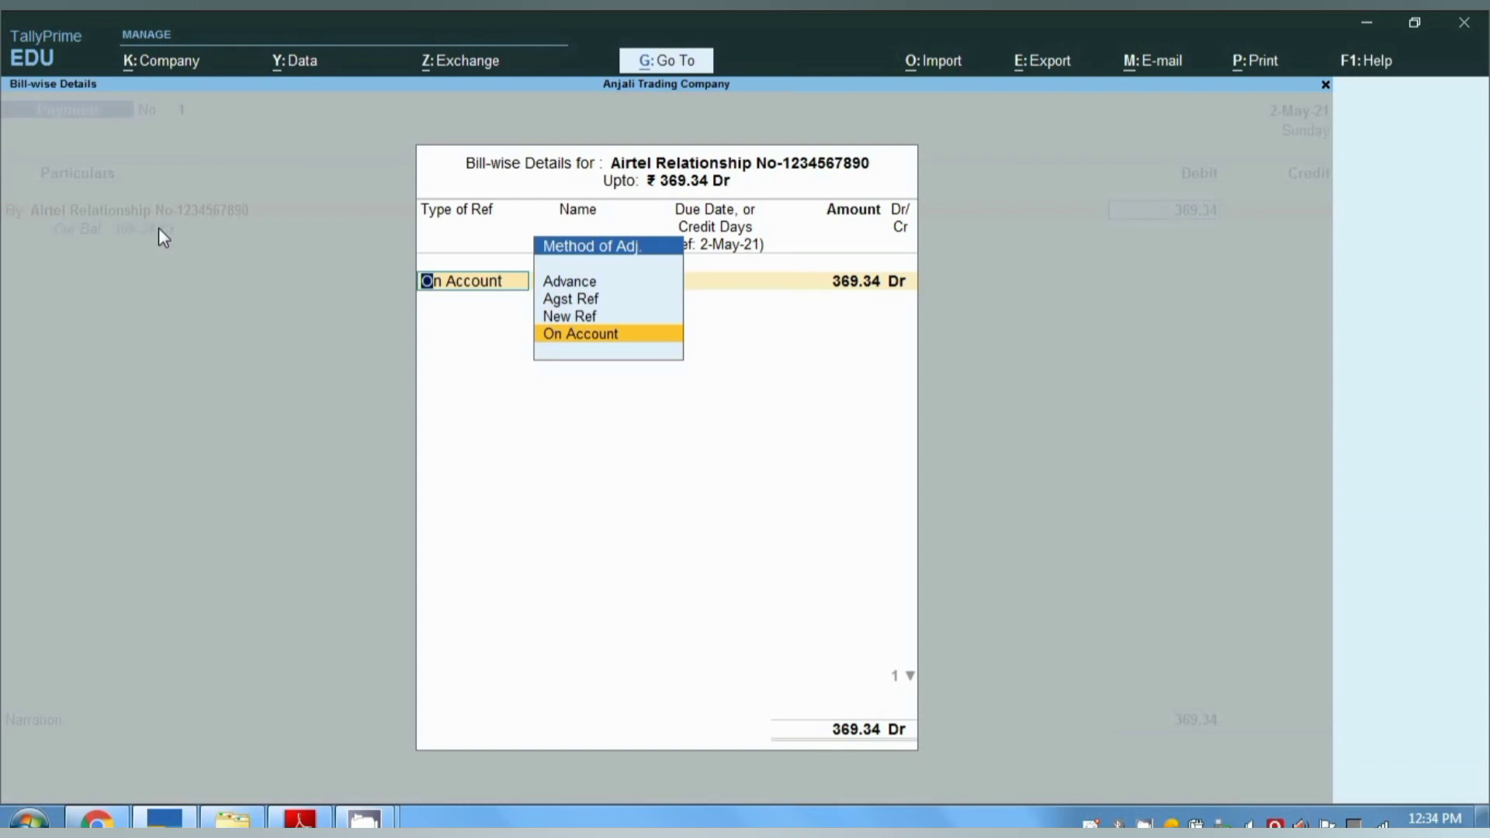
{"action": "key", "text": "Up"}
{"action": "key", "text": "Up"}
{"action": "key", "text": "Return"}
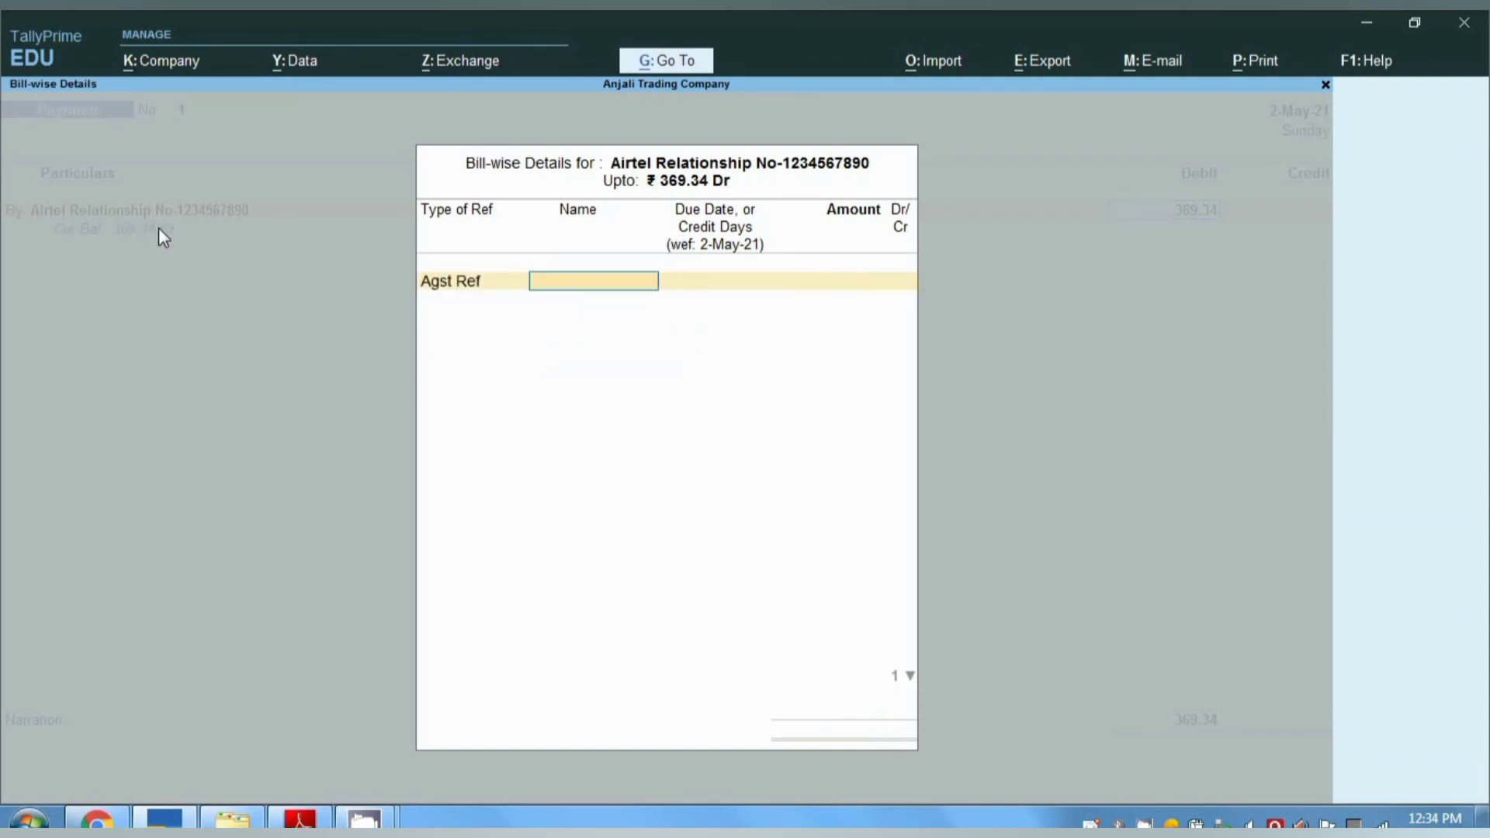
{"action": "key", "text": "BackSpace"}
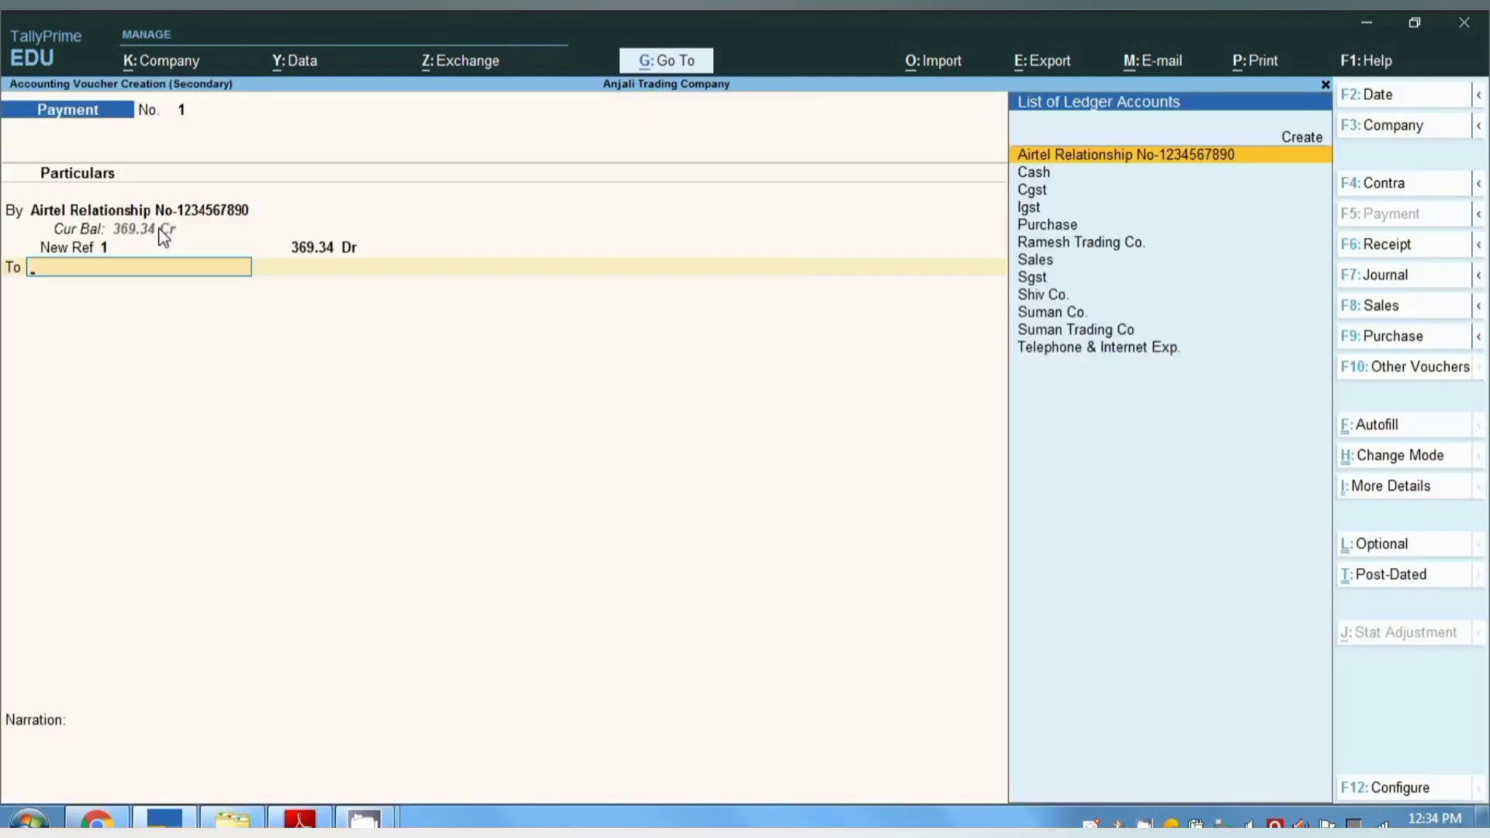
Step: Credit Cash with 369.34 and save the payment voucher without a narration
{"action": "type", "text": "C"}
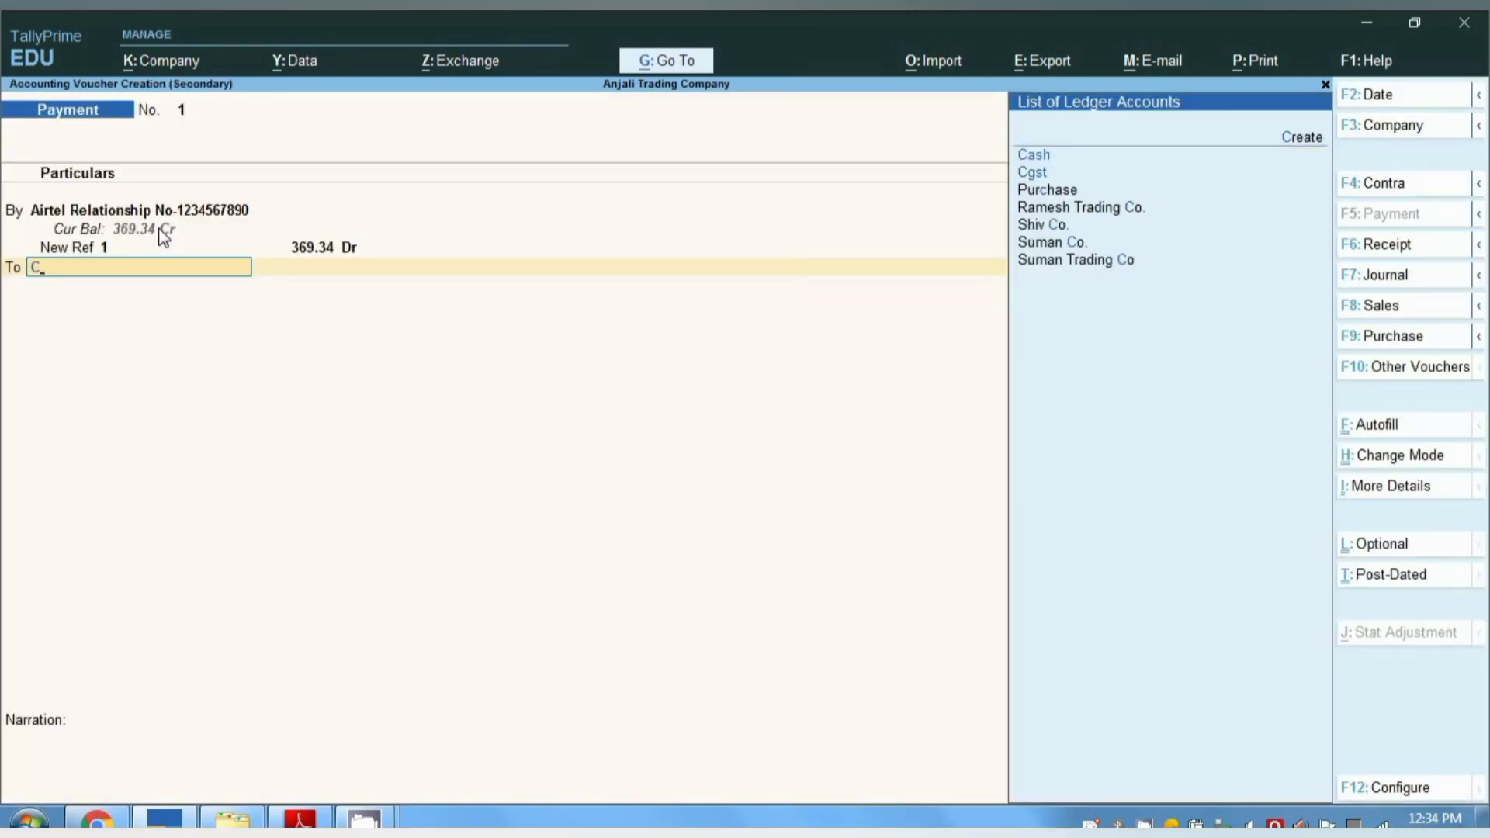
{"action": "type", "text": "a"}
{"action": "key", "text": "Return"}
{"action": "key", "text": "Return"}
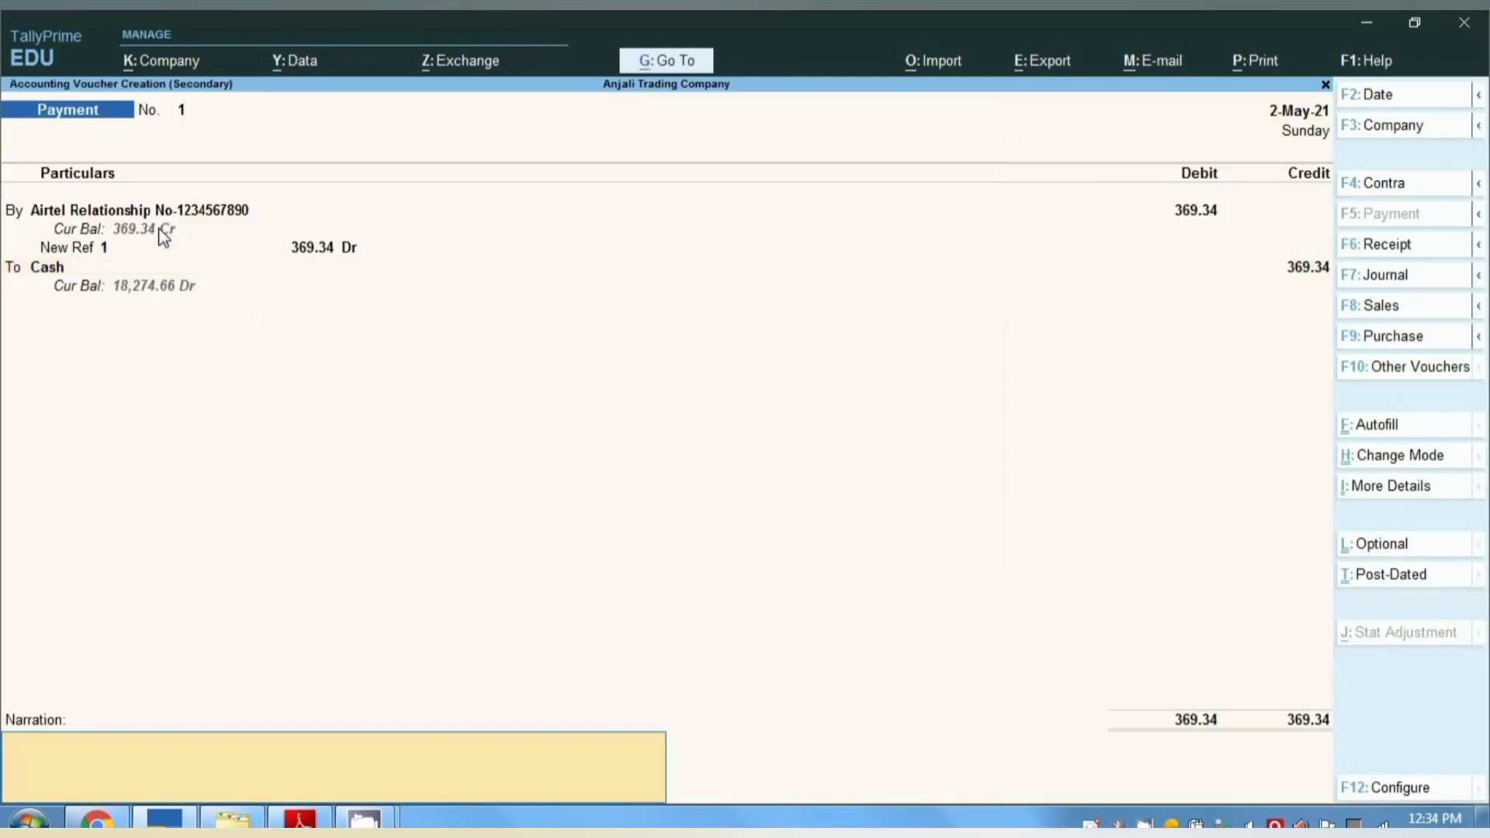
{"action": "key", "text": "Return"}
{"action": "key", "text": "Return"}
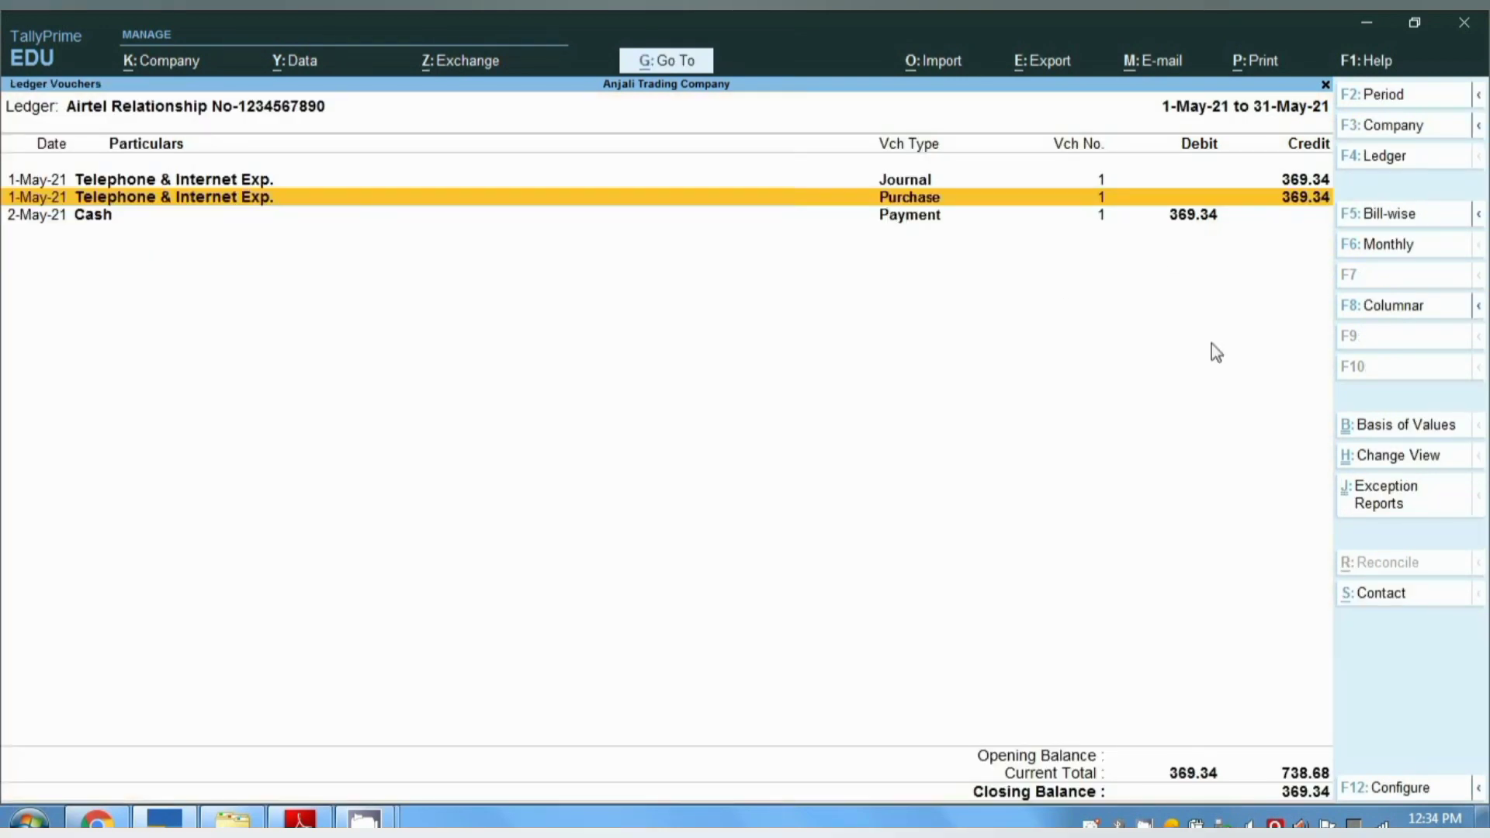
Step: Duplicate the 2-May-21 cash payment voucher of 369.34 and save the copy with the same details
{"action": "key", "text": "Down"}
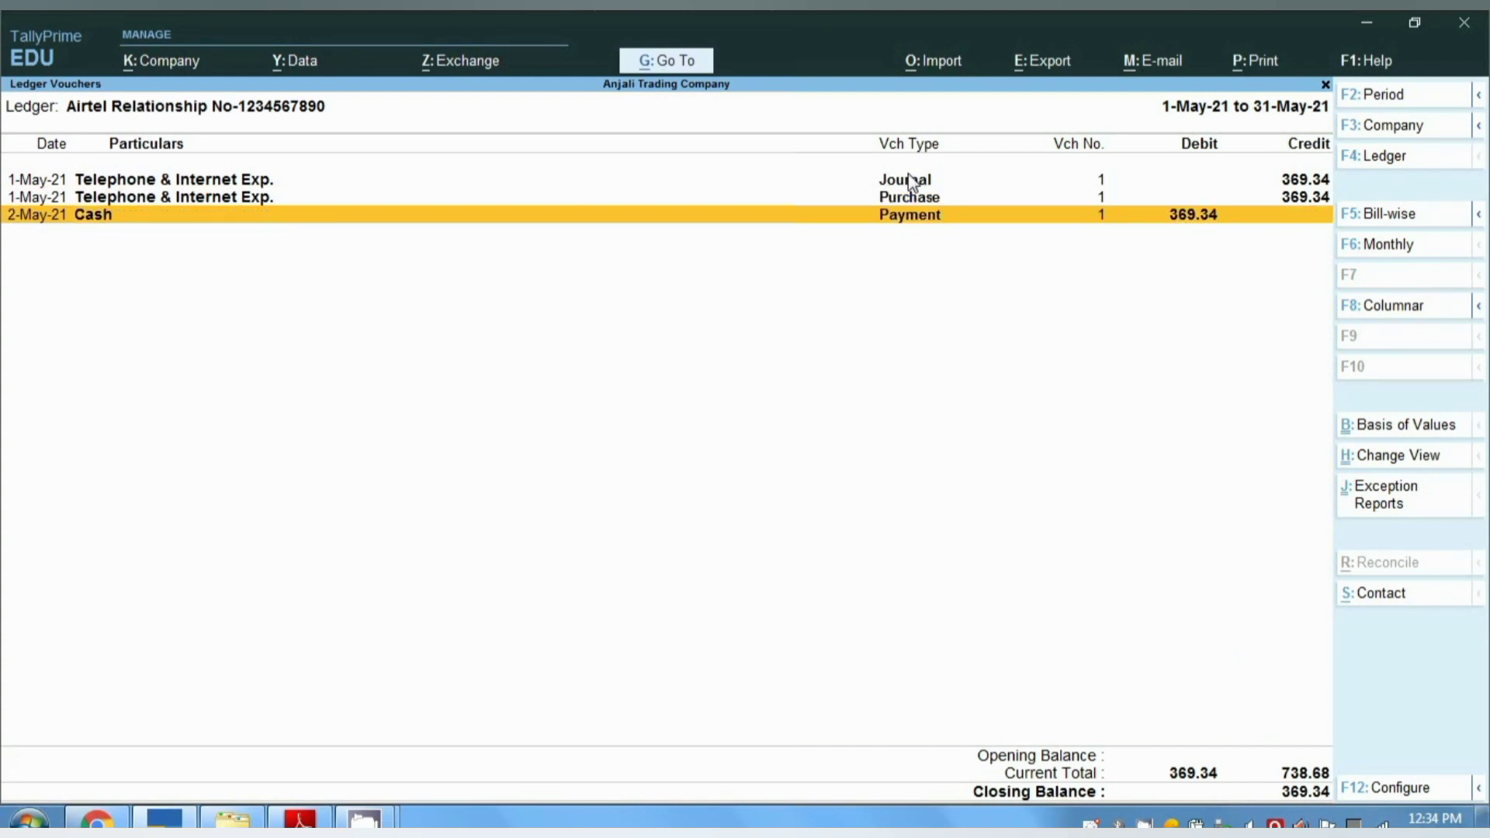
{"action": "left_click", "coordinate": [910, 200]}
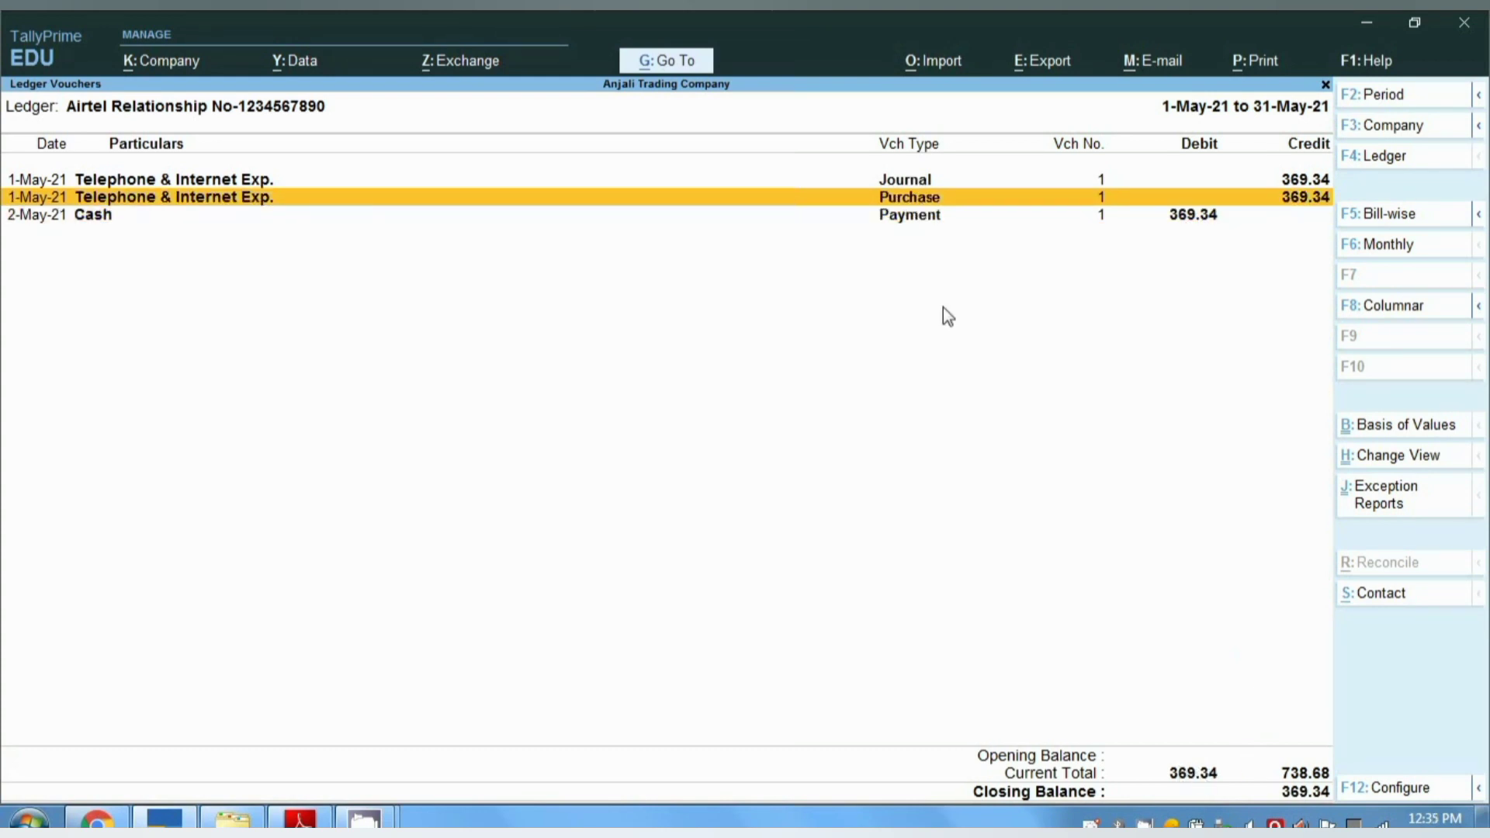
{"action": "key", "text": "Down"}
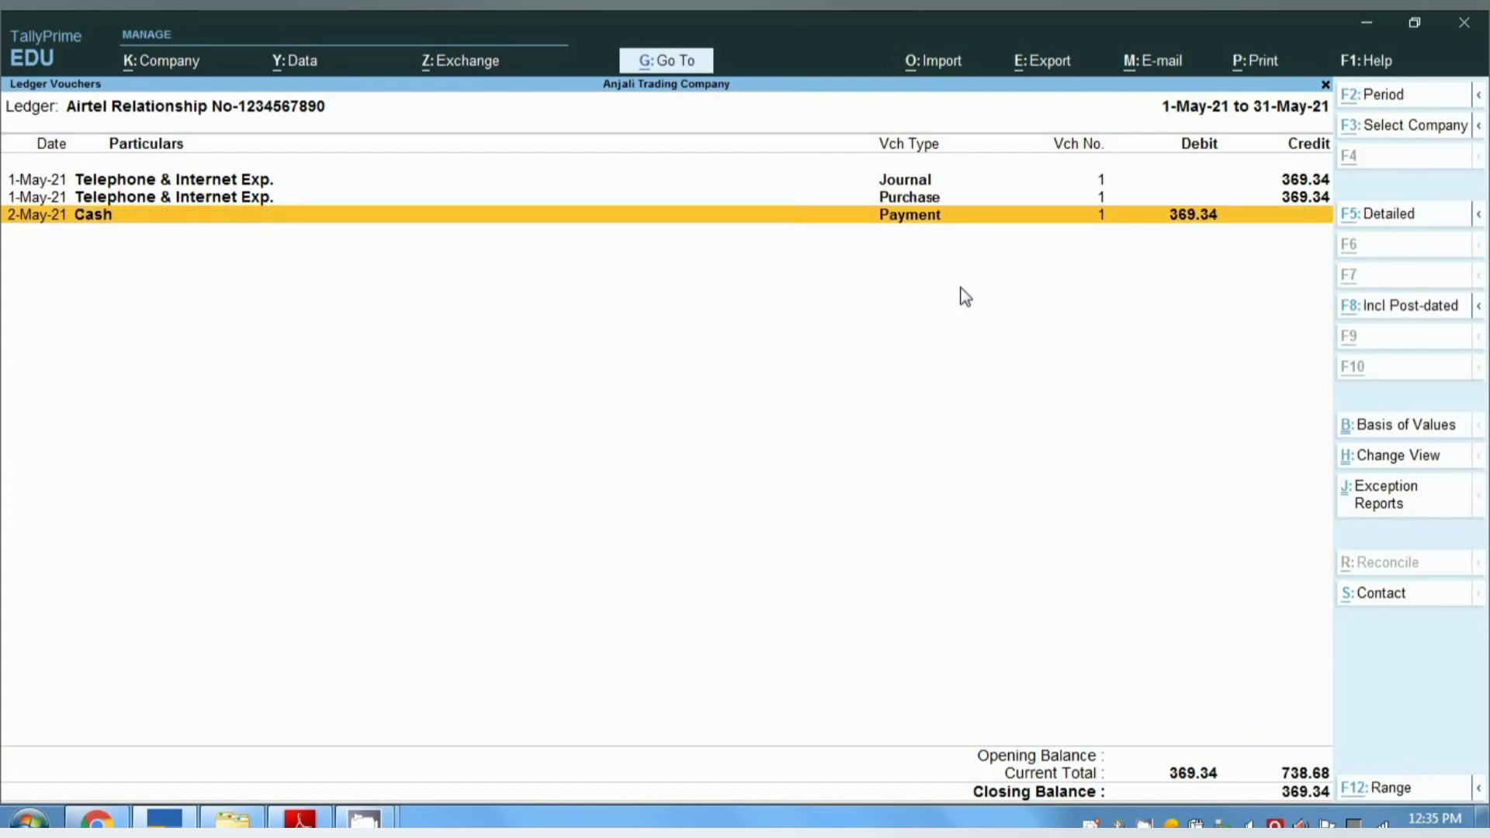
{"action": "key", "text": "alt+2"}
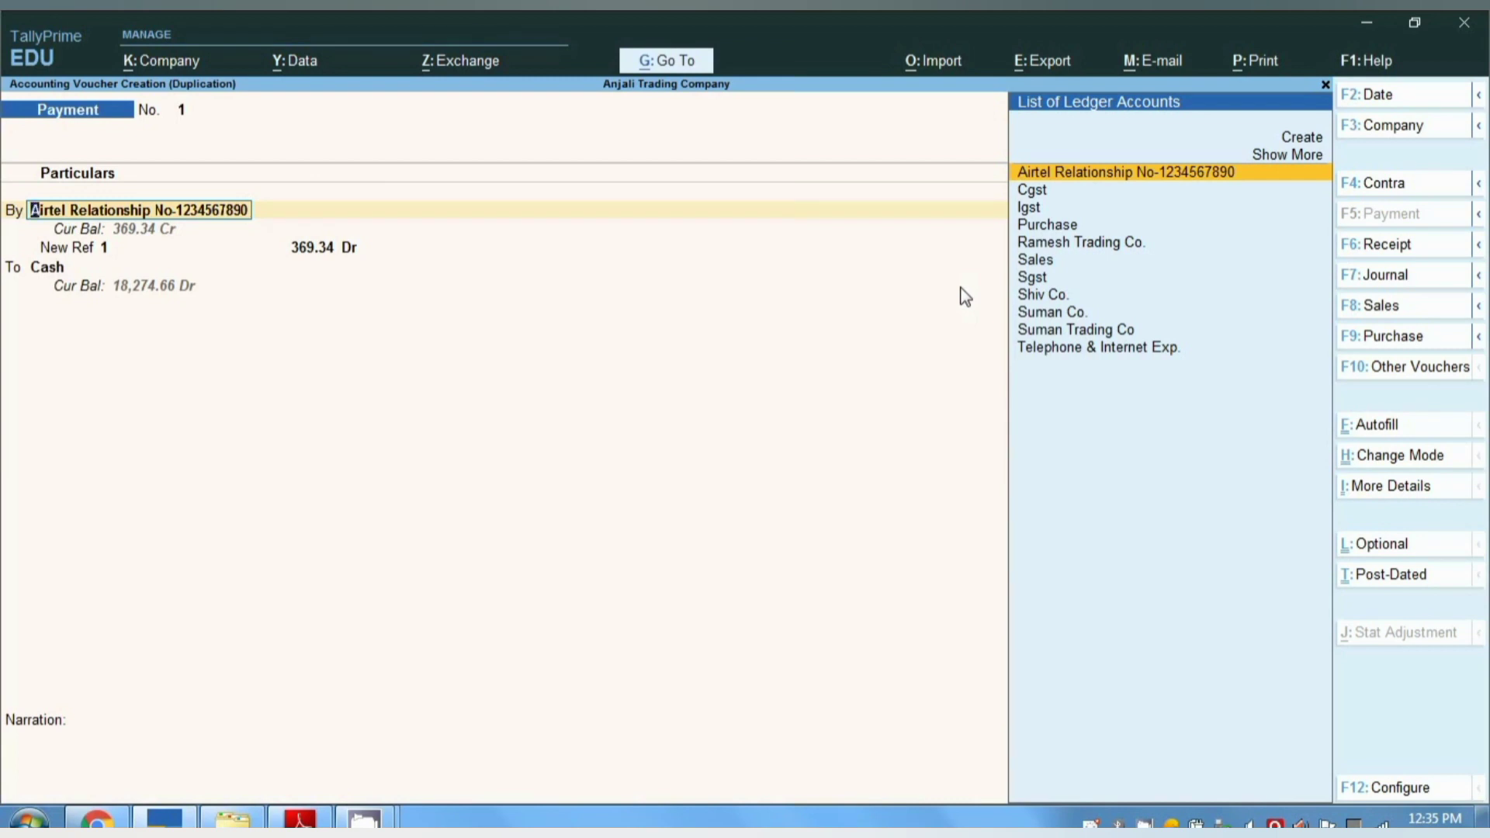
{"action": "key", "text": "alt"}
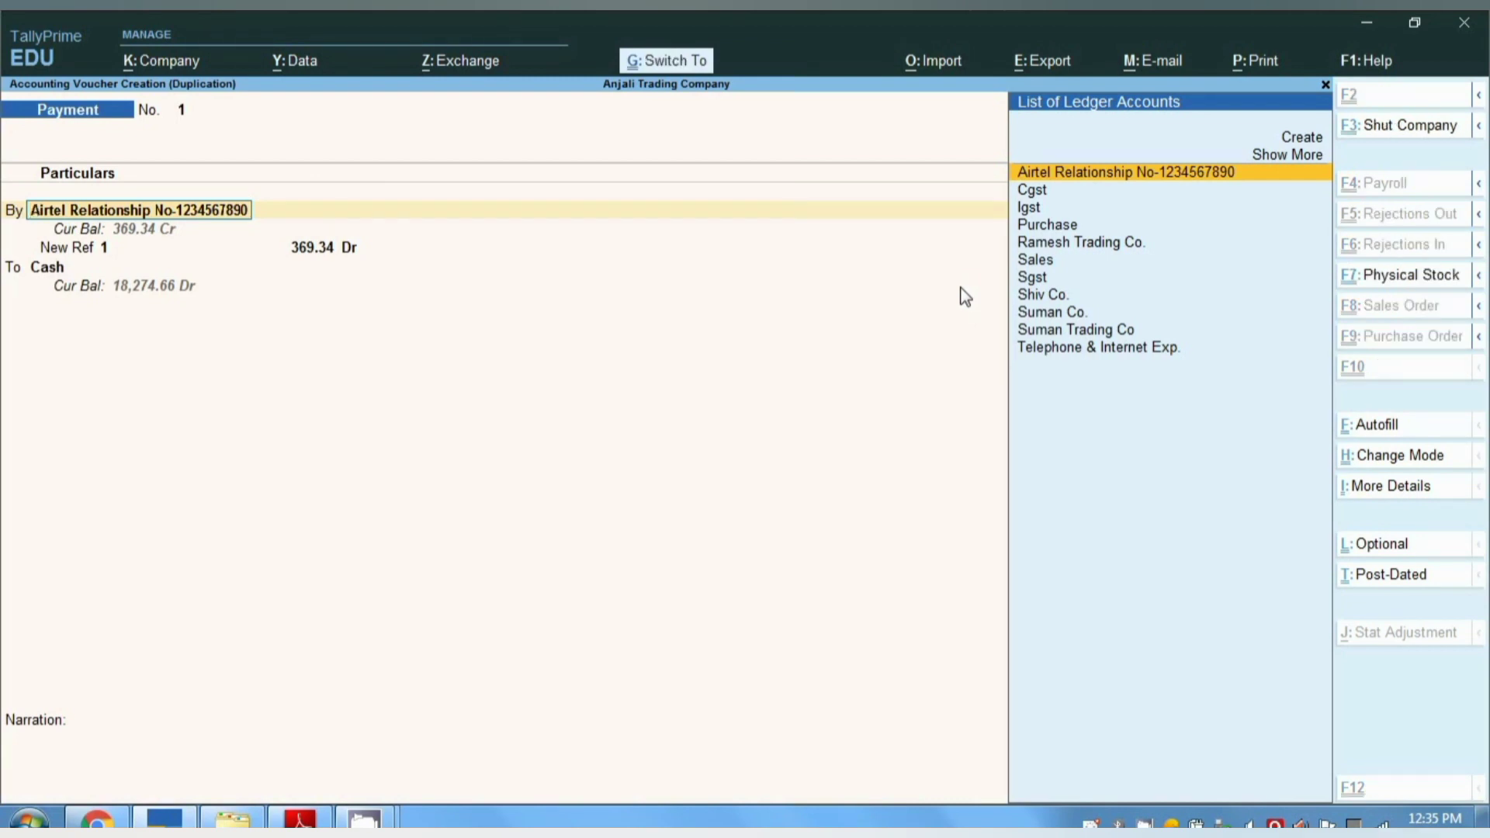
{"action": "key", "text": "Return"}
{"action": "key", "text": "Return"}
{"action": "key", "text": "Return"}
{"action": "key", "text": "Return"}
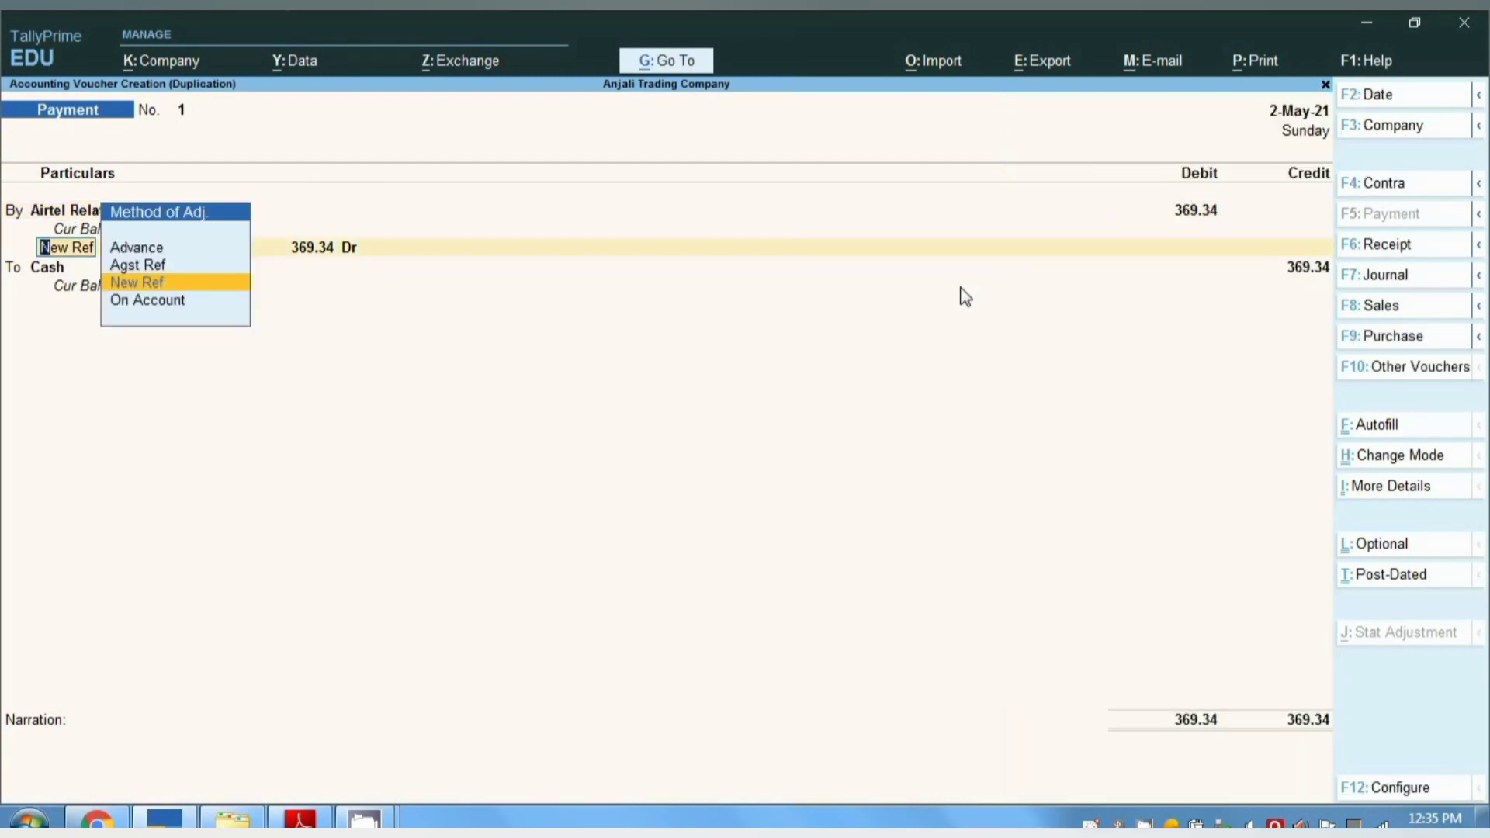
{"action": "key", "text": "Return"}
{"action": "key", "text": "Return"}
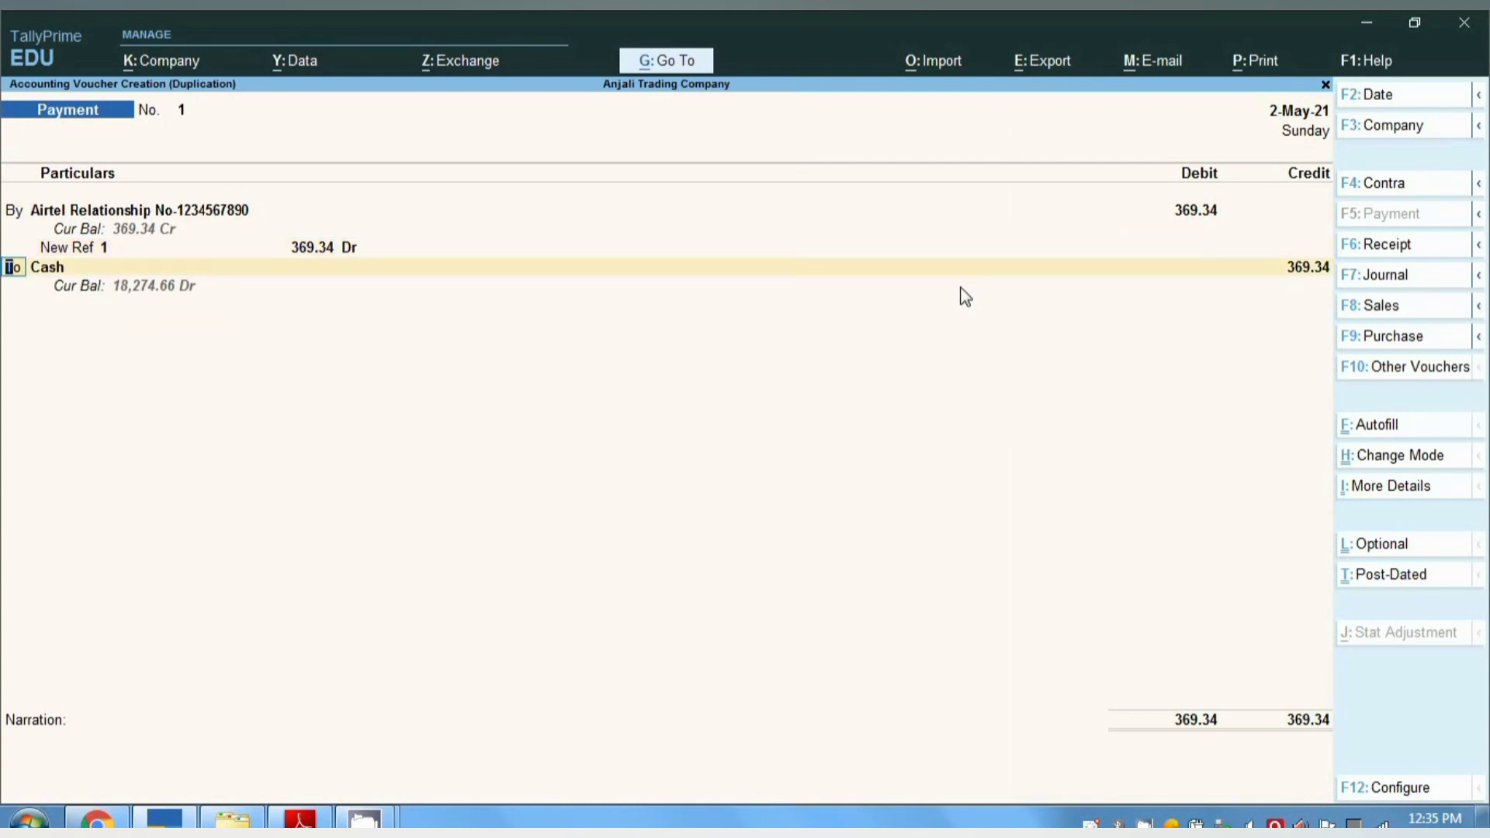
{"action": "key", "text": "alt"}
{"action": "key", "text": "ctrl+a"}
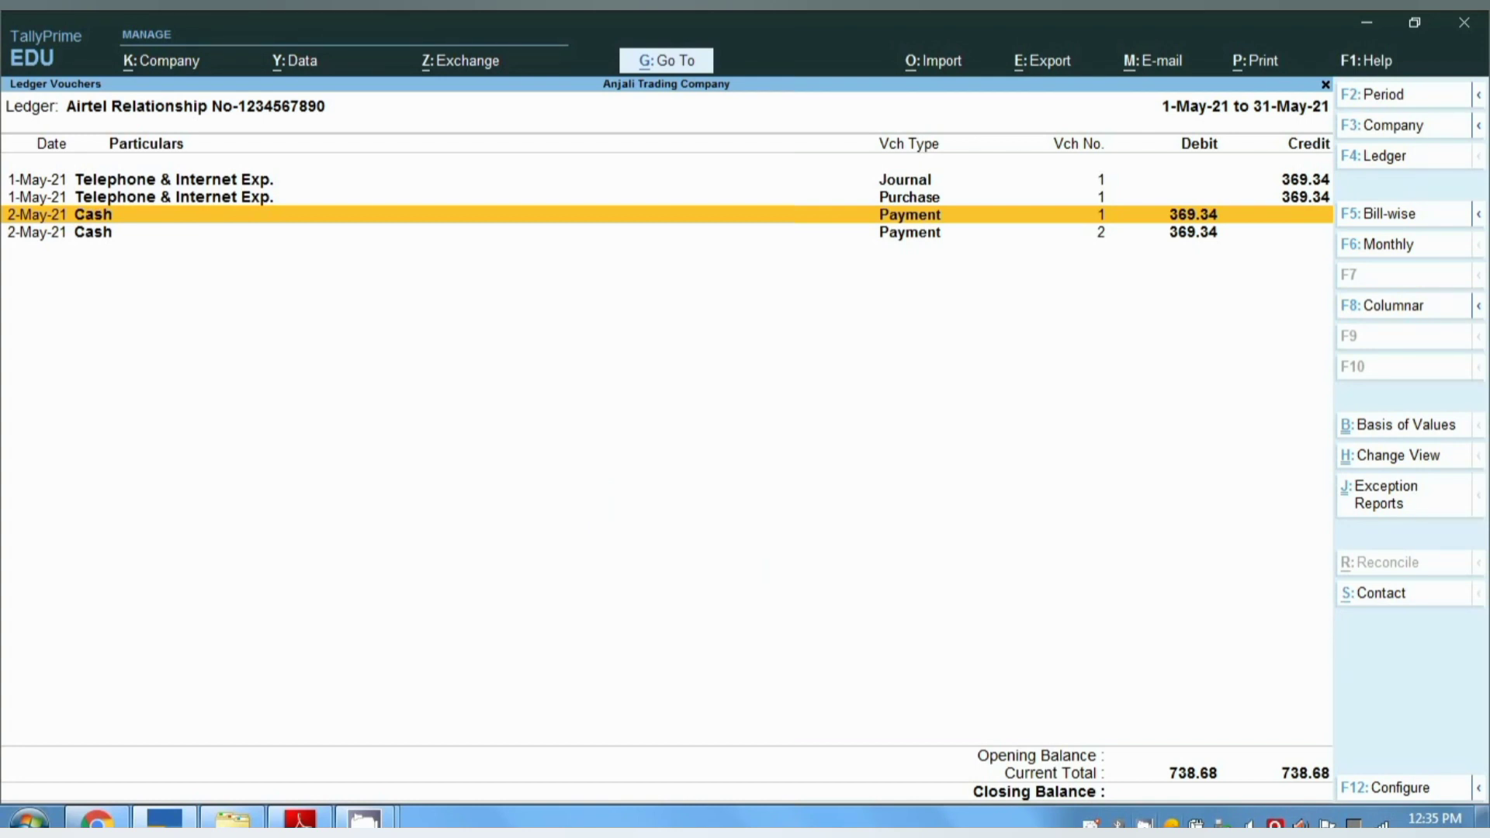
{"action": "right_click", "coordinate": [1144, 823]}
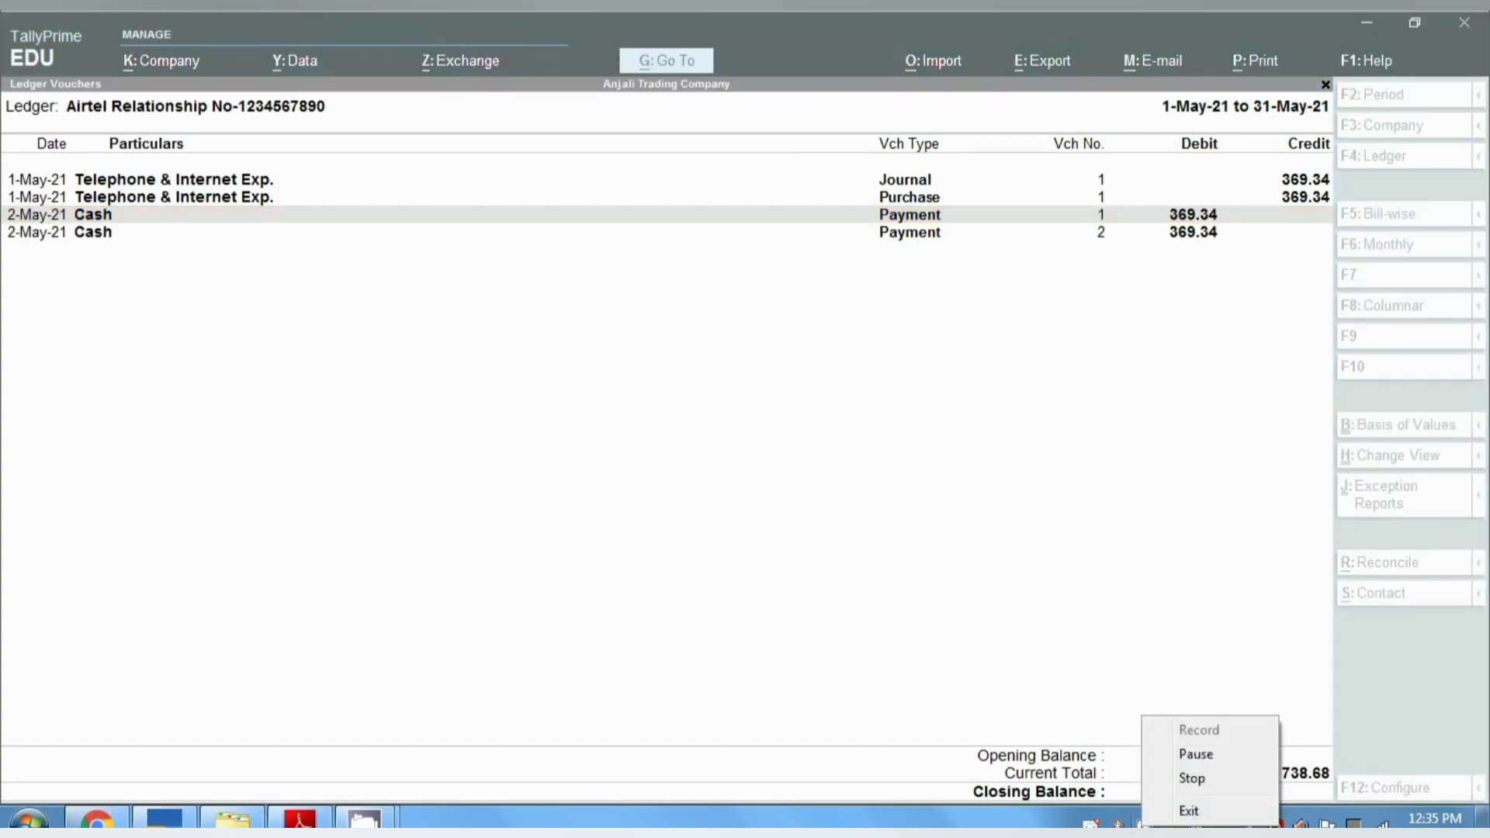
{"action": "left_click", "coordinate": [1182, 776]}
{"action": "right_click", "coordinate": [1145, 823]}
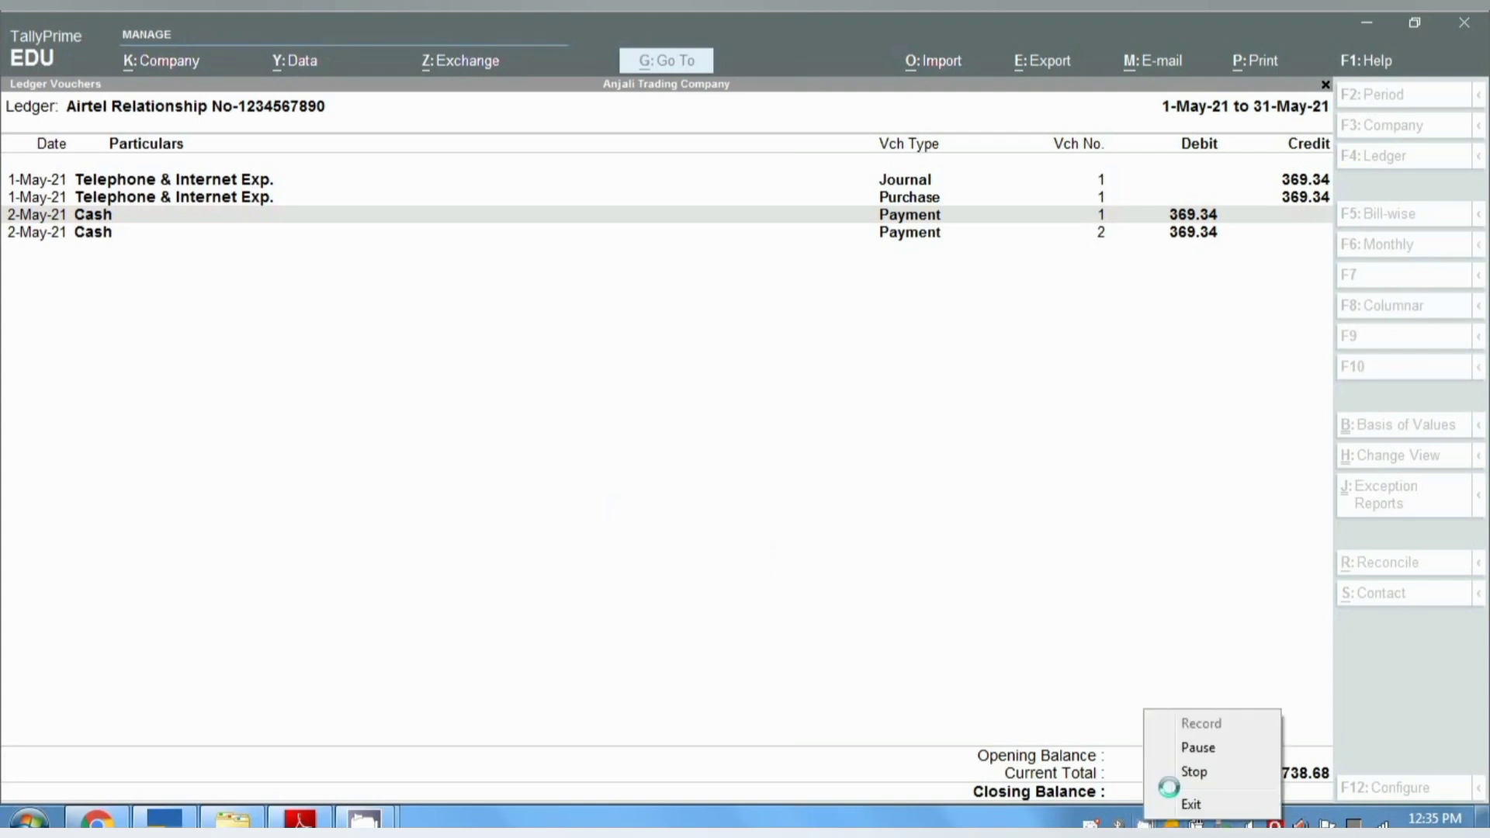
{"action": "left_click", "coordinate": [1183, 775]}
{"action": "right_click", "coordinate": [1148, 822]}
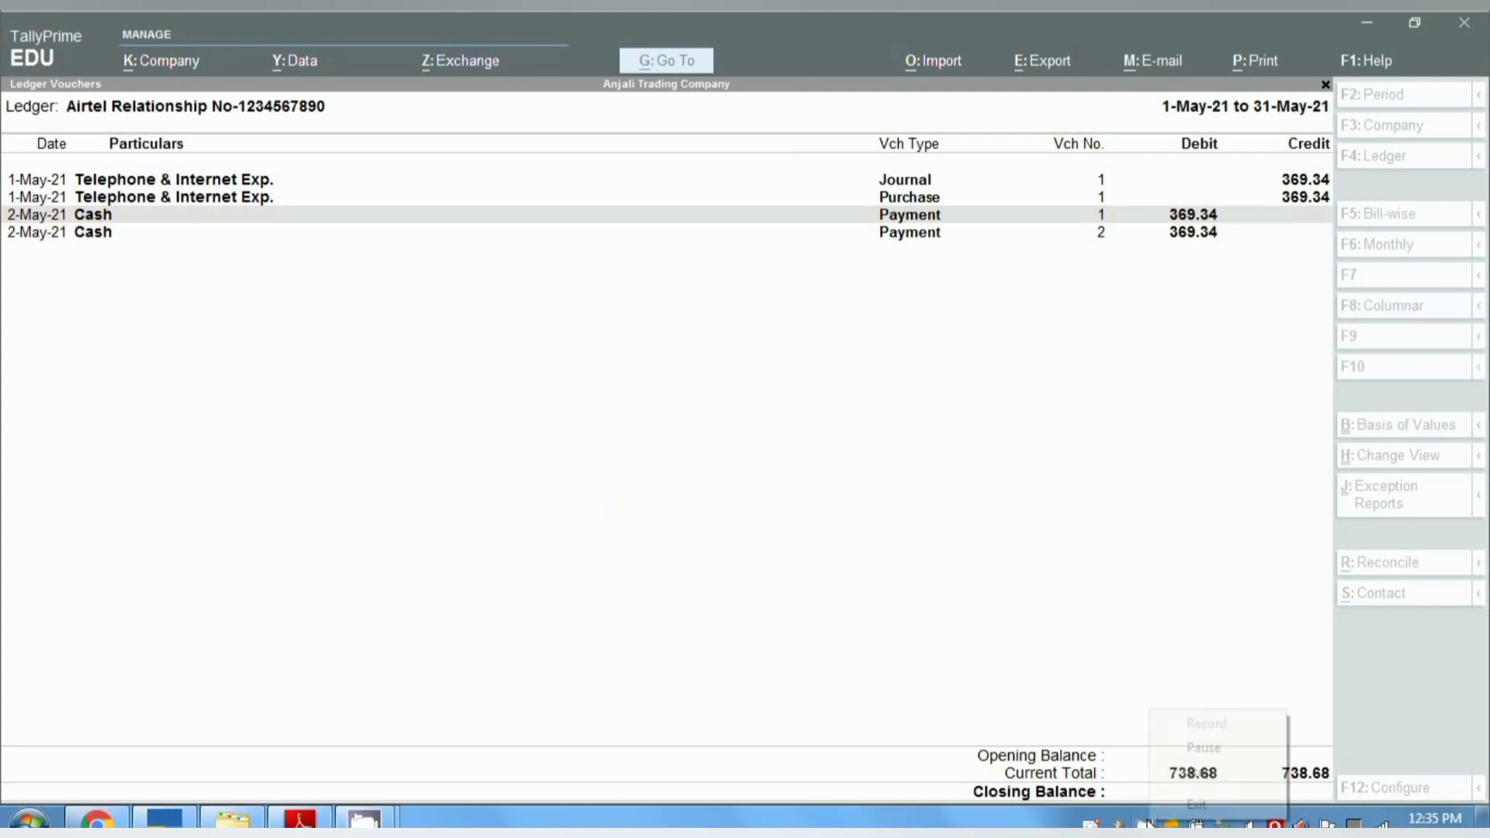
{"action": "left_click", "coordinate": [1189, 772]}
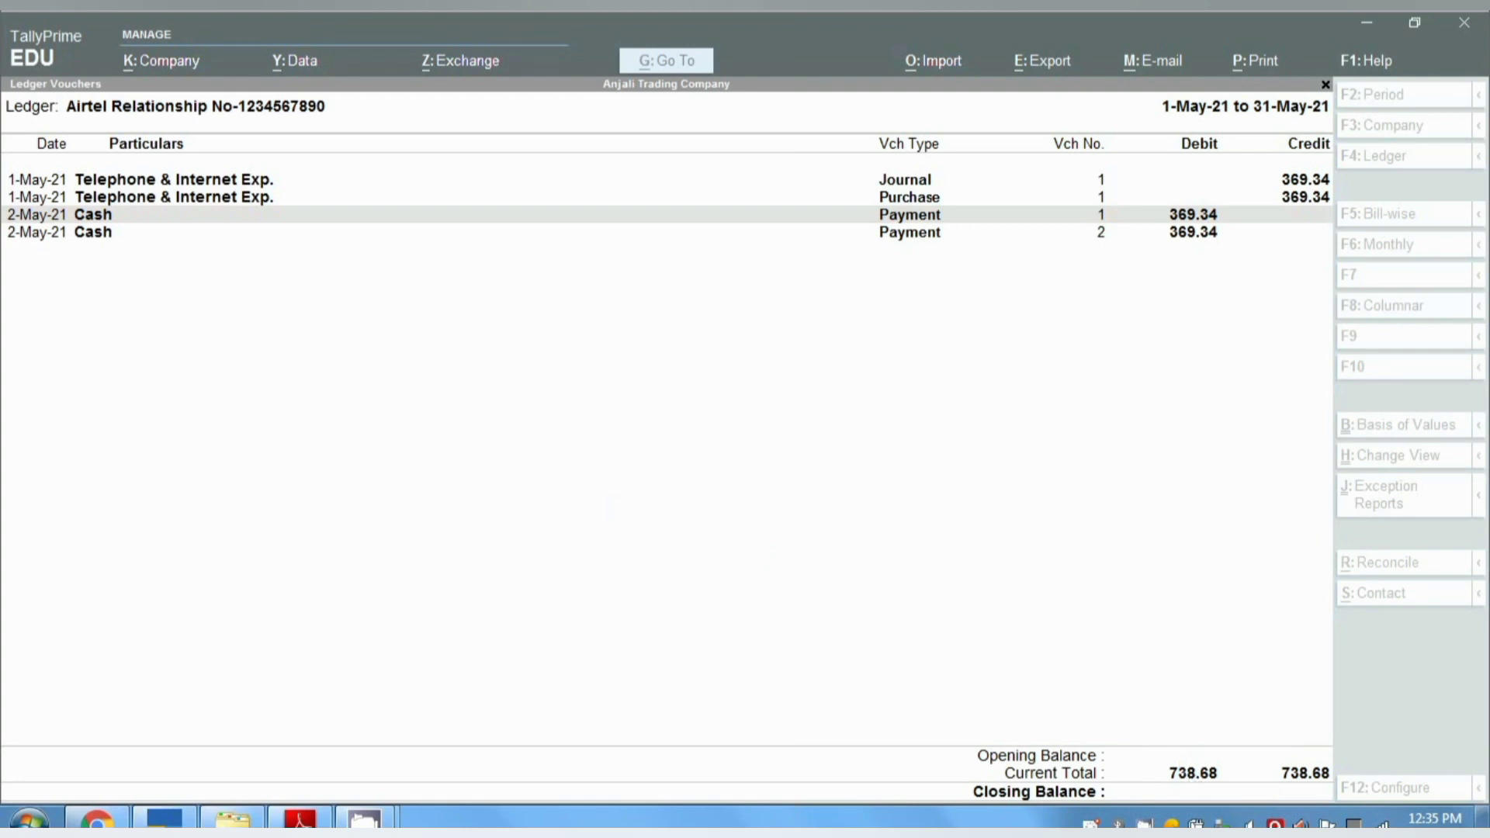
{"action": "right_click", "coordinate": [1142, 823]}
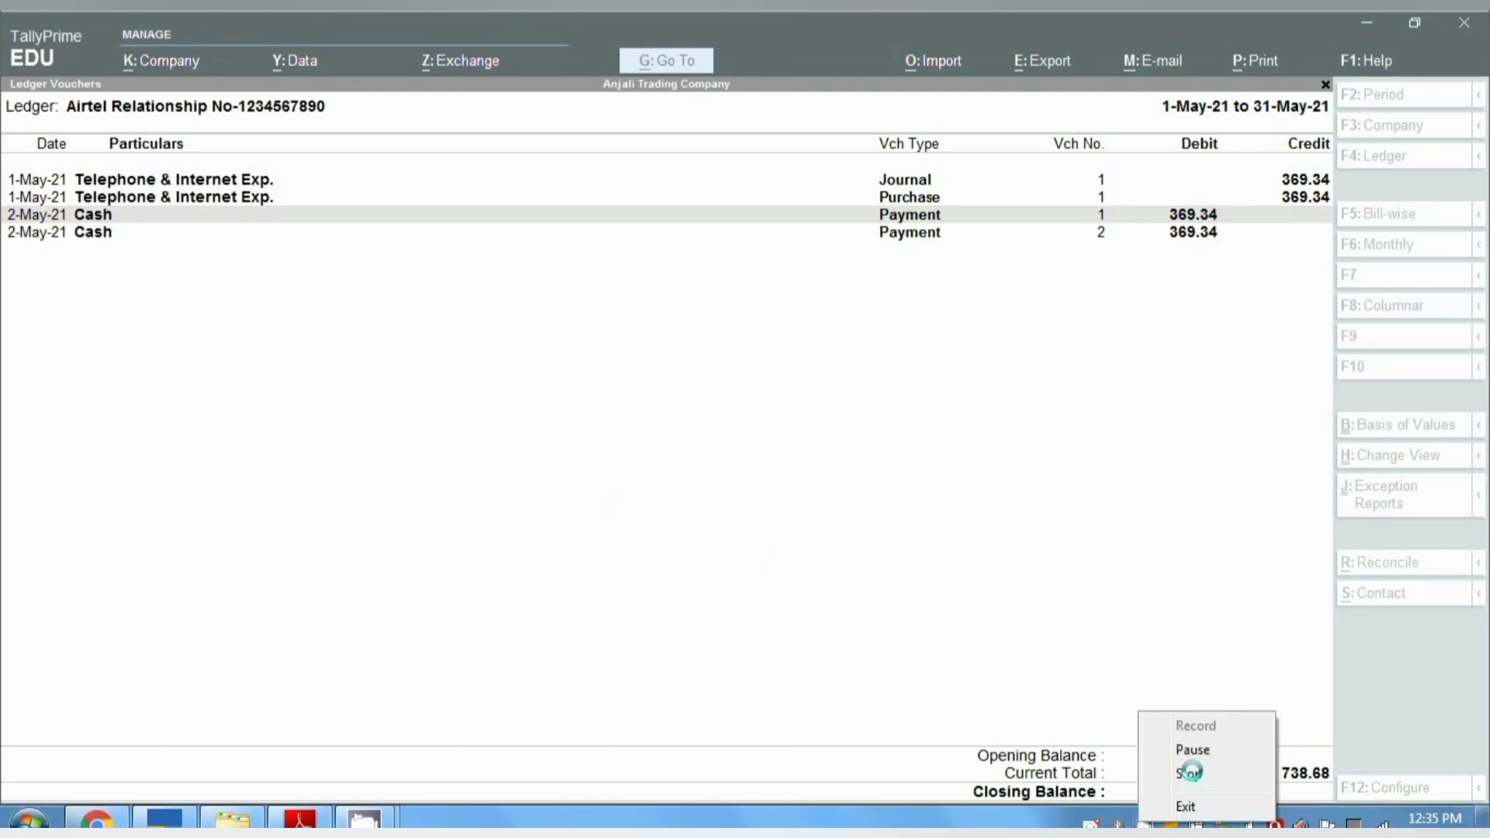
{"action": "left_click", "coordinate": [1190, 773]}
{"action": "right_click", "coordinate": [1140, 825]}
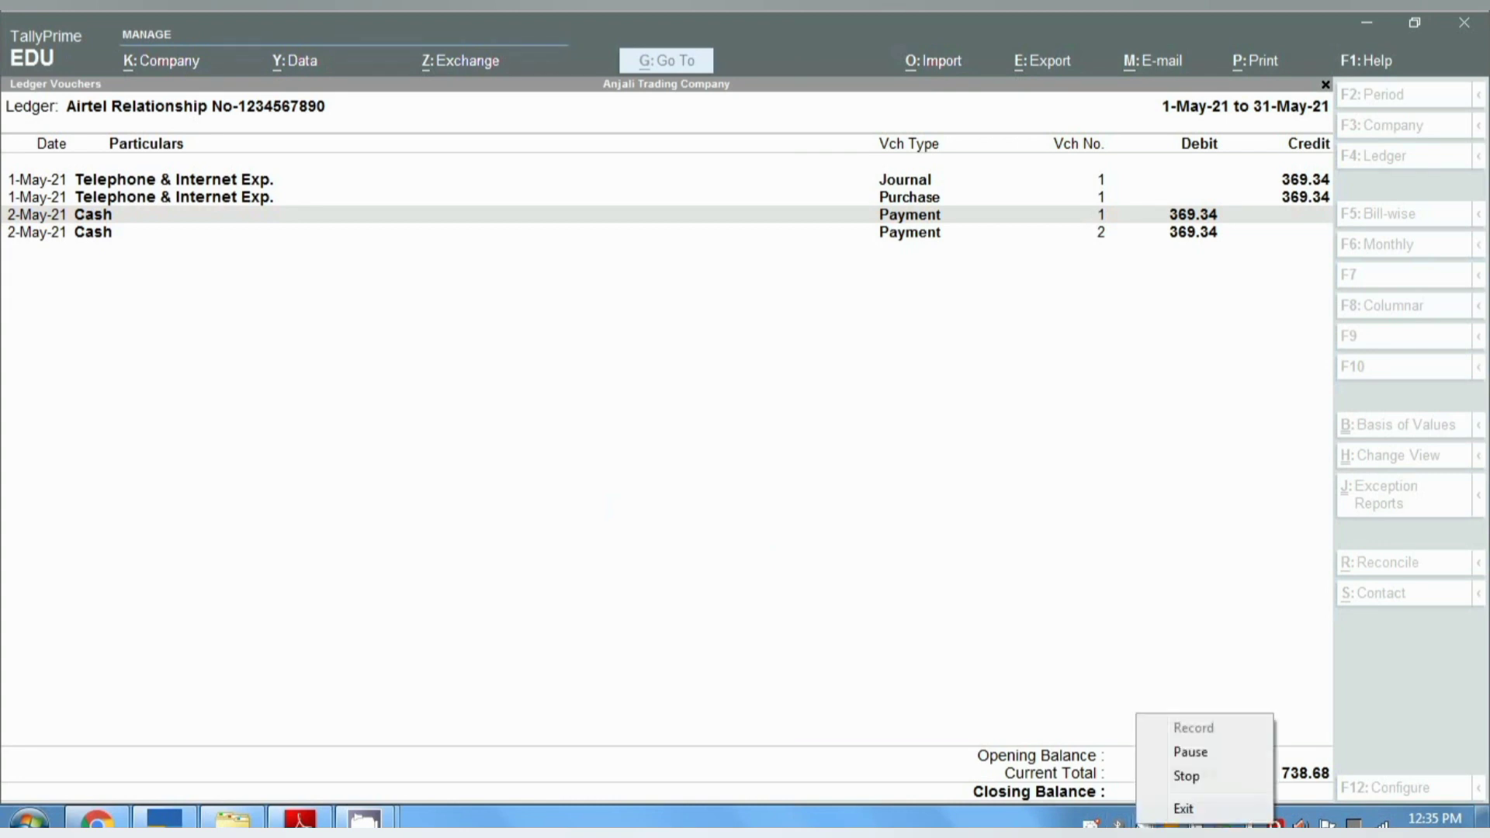
{"action": "left_click", "coordinate": [1183, 775]}
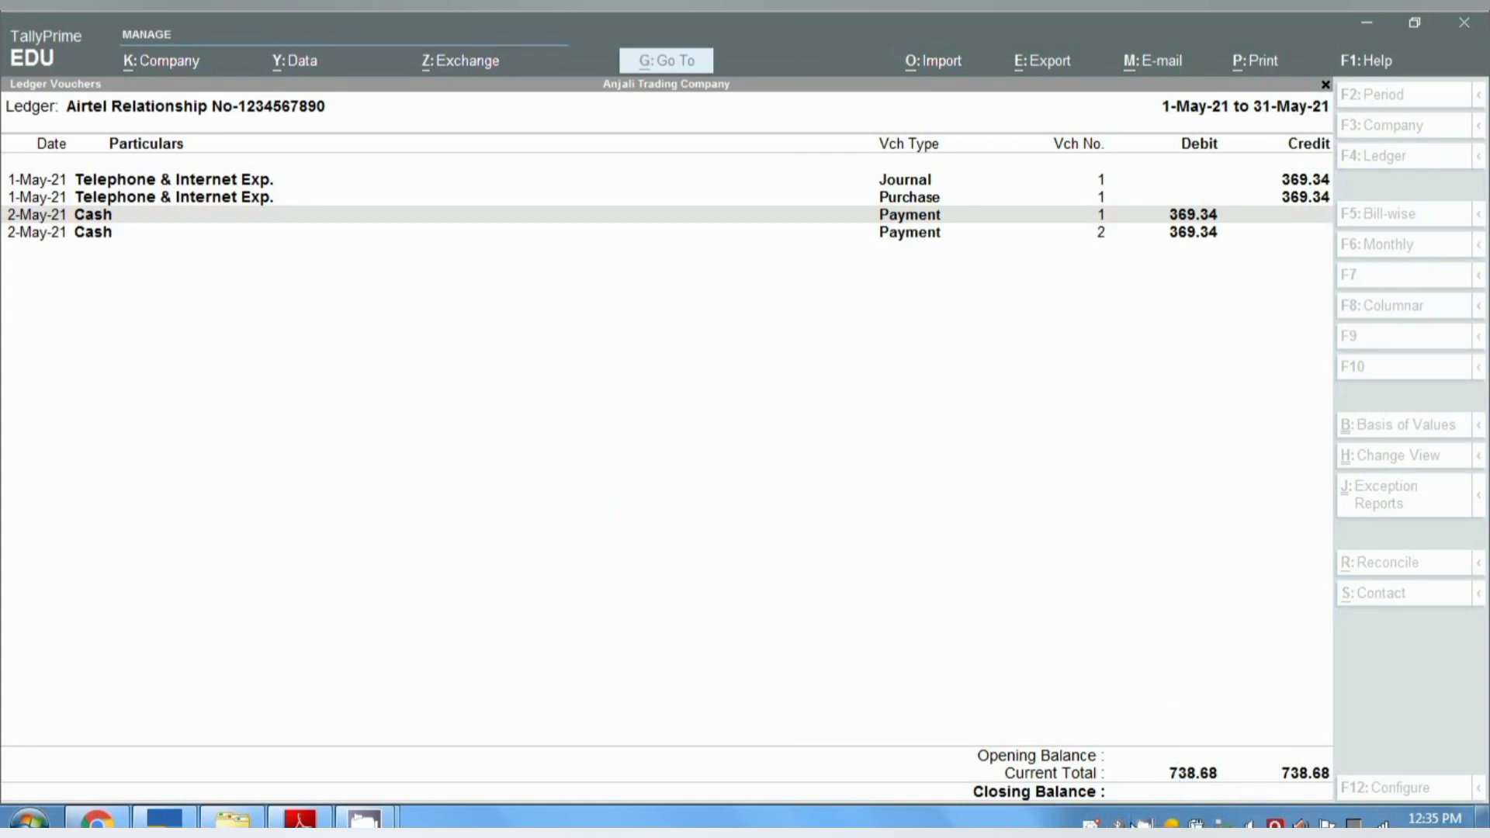
{"action": "right_click", "coordinate": [1140, 825]}
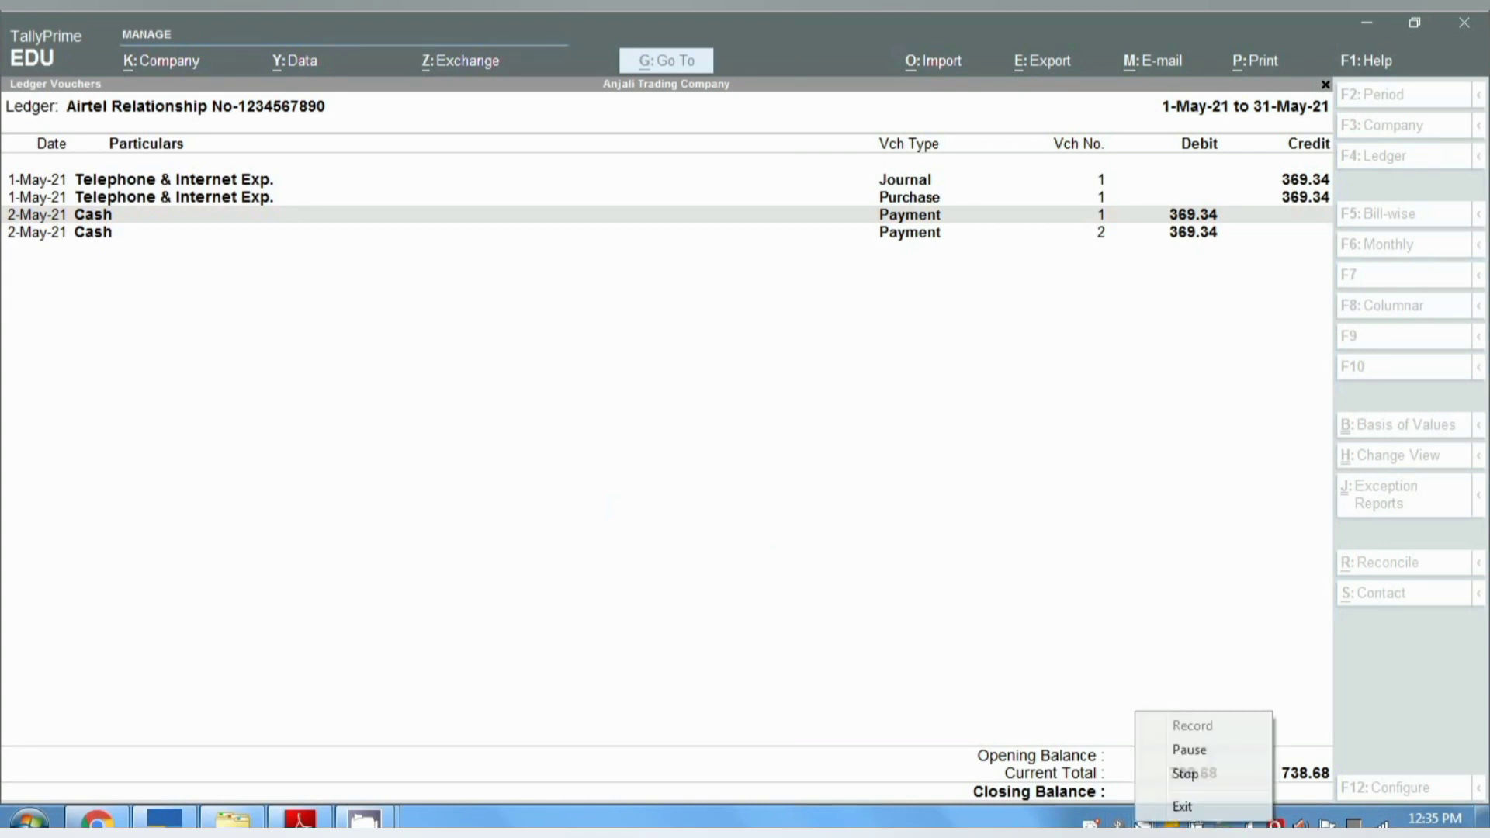
{"action": "left_click", "coordinate": [1185, 774]}
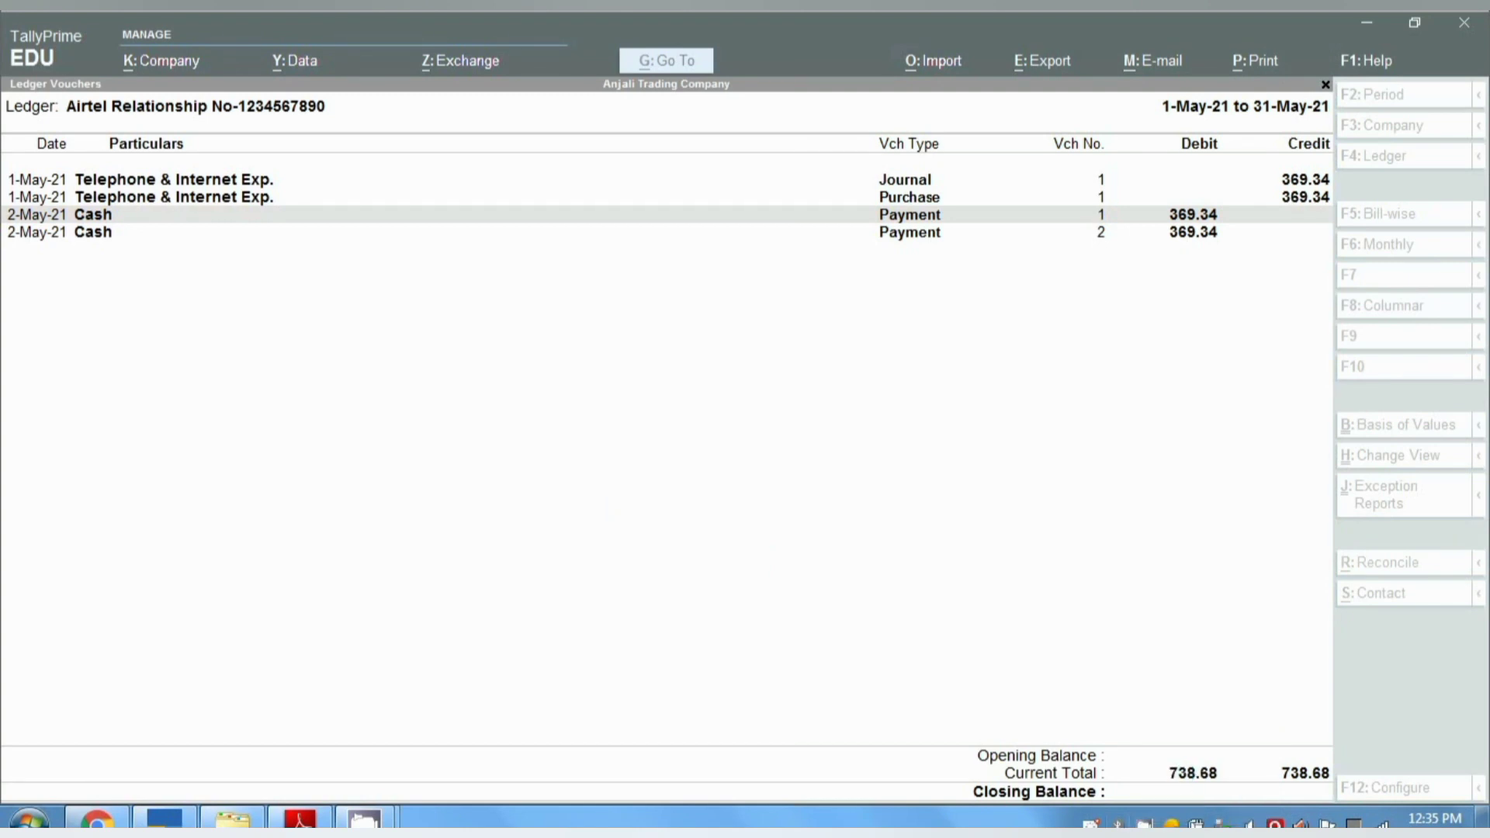
{"action": "right_click", "coordinate": [1142, 825]}
{"action": "left_click", "coordinate": [1177, 779]}
{"action": "right_click", "coordinate": [1142, 824]}
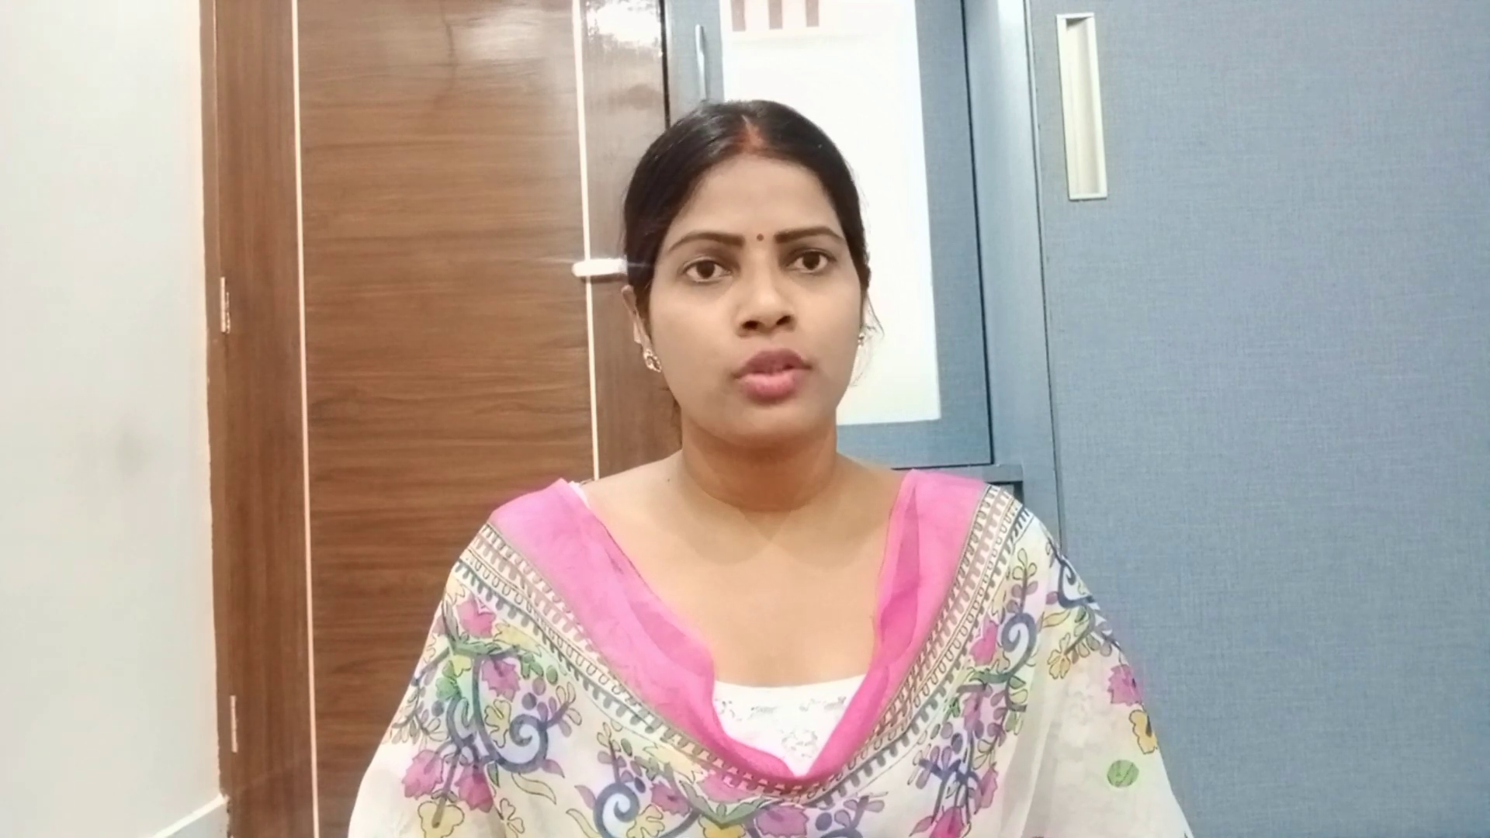